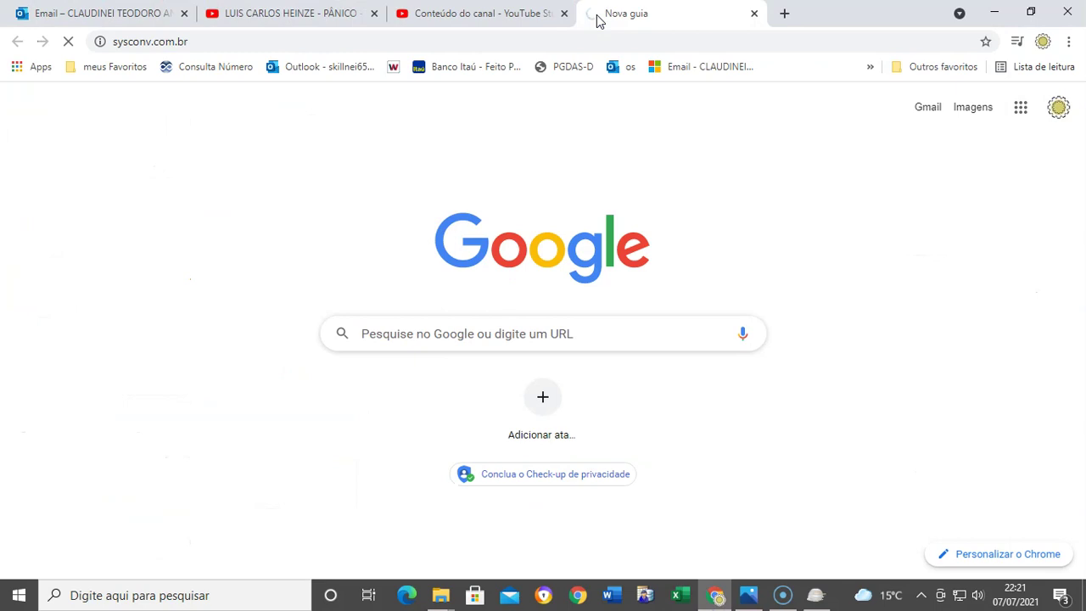
# Open the SPED XML EXCEL SYSCONV product page, look at its 15-day demo download option, and close the site.
pyautogui.moveTo(841, 217)
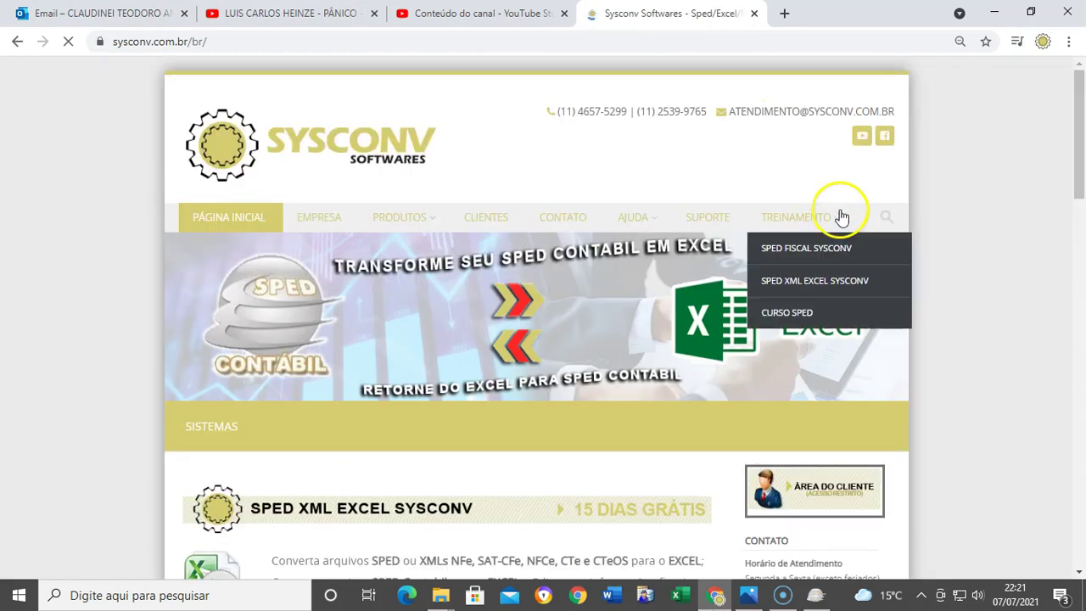
pyautogui.scroll(-1, 461, 250)
pyautogui.moveTo(412, 141)
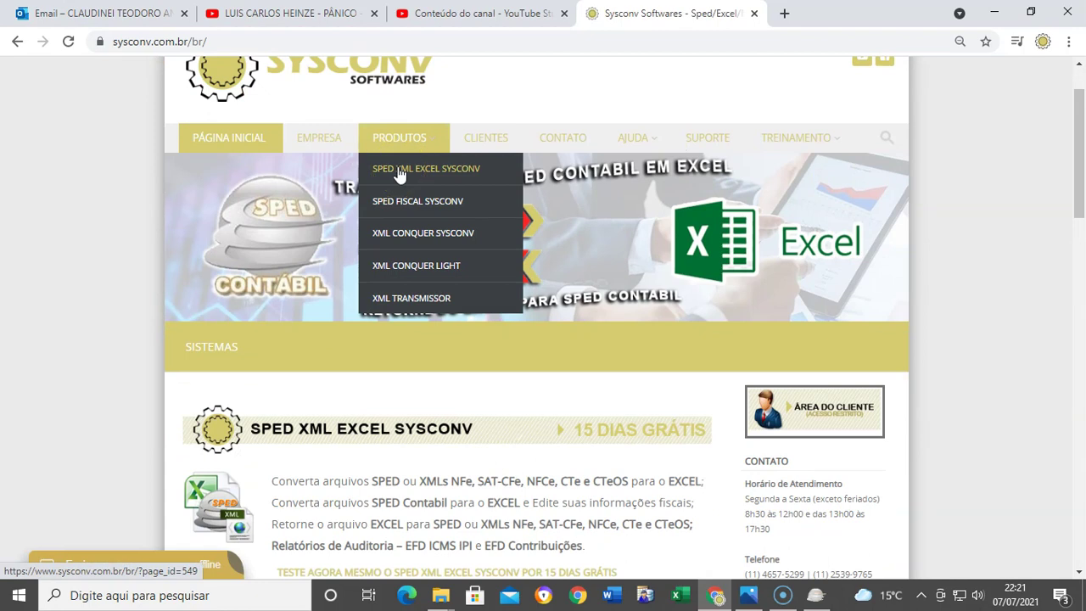
pyautogui.click(405, 156)
pyautogui.click(406, 172)
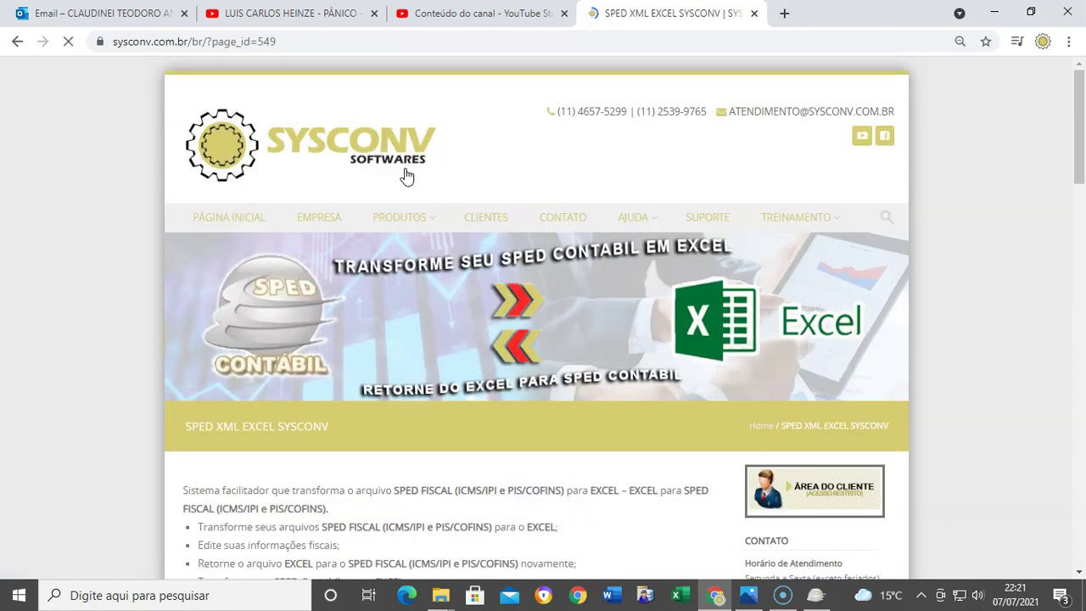
pyautogui.scroll(-4, 431, 263)
pyautogui.scroll(-2, 433, 272)
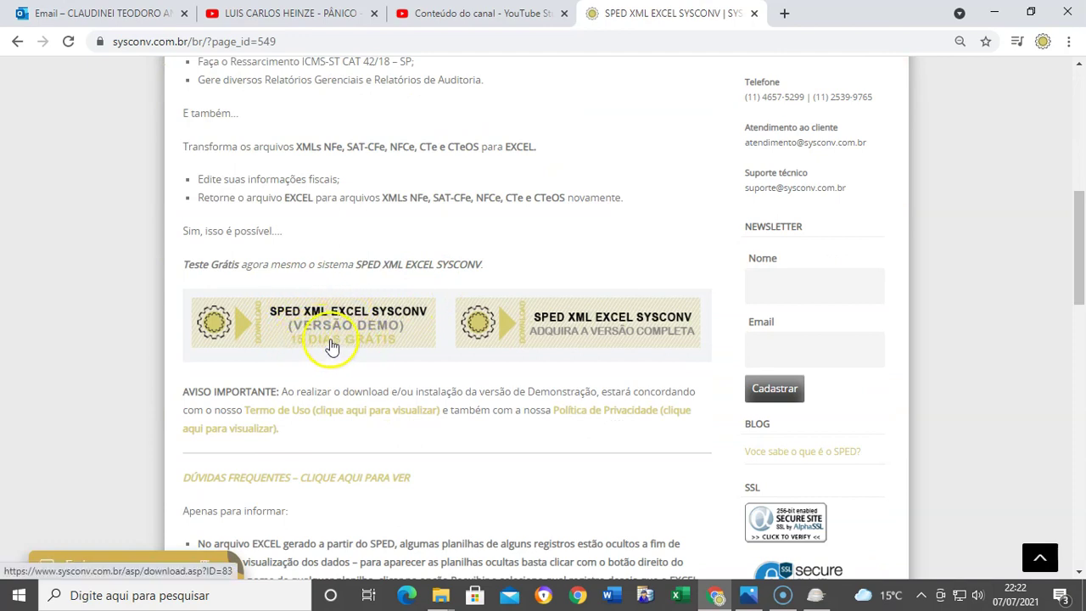
pyautogui.scroll(6, 360, 339)
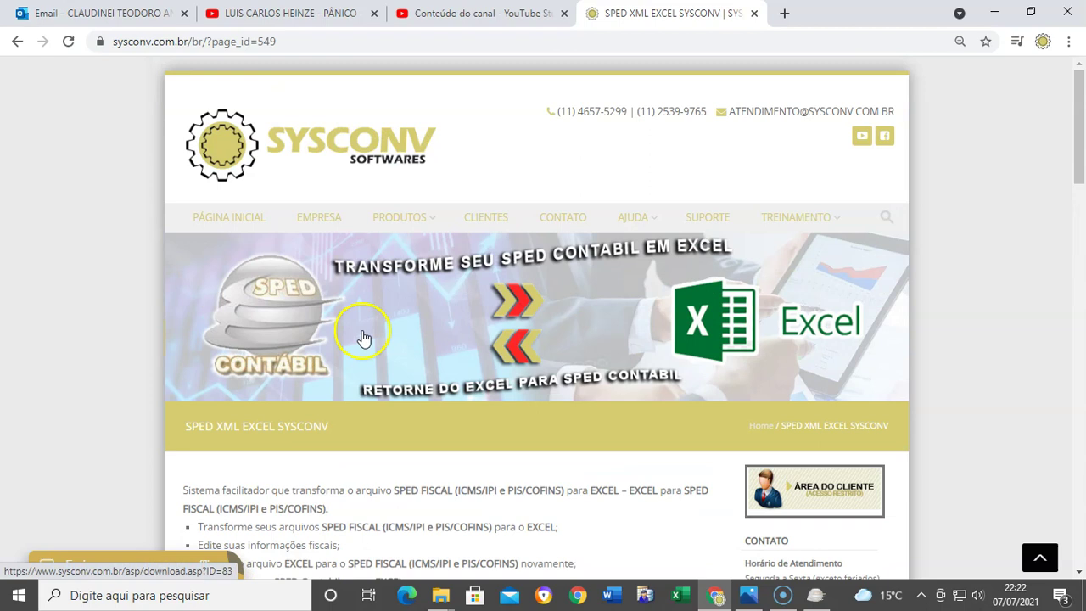
pyautogui.click(754, 12)
pyautogui.click(993, 14)
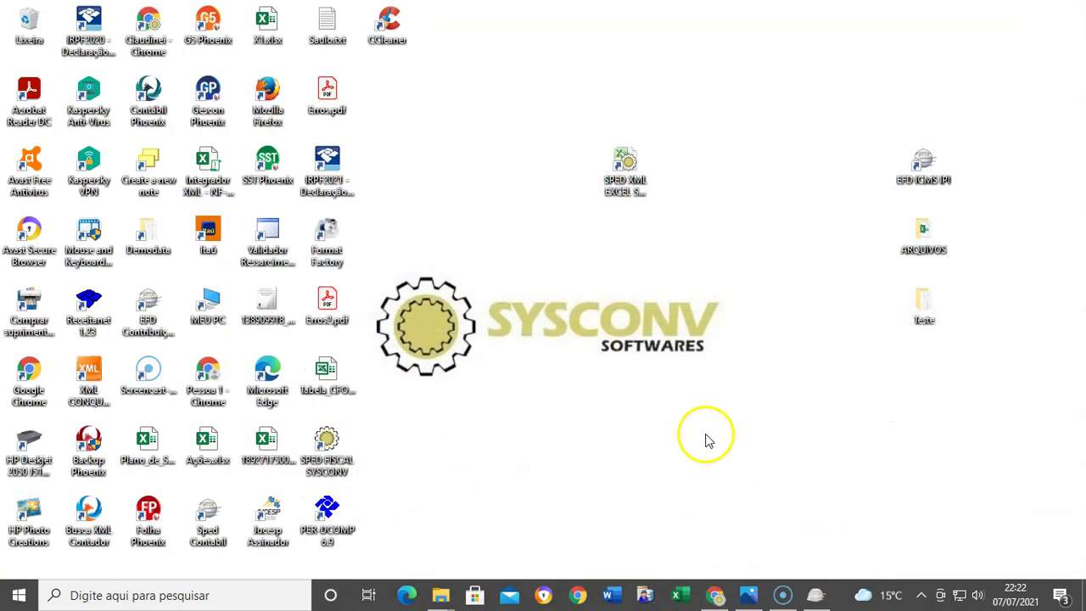
# Switch to EFD Contribuições and check the list of bookkeeping files available to open, leaving it without opening one.
pyautogui.click(817, 593)
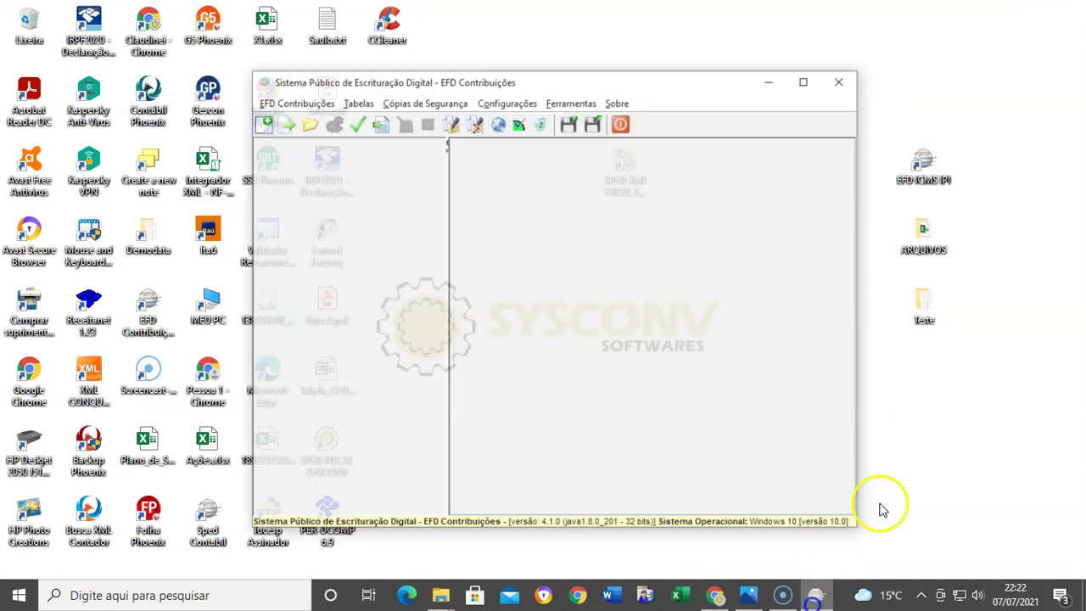
pyautogui.click(291, 108)
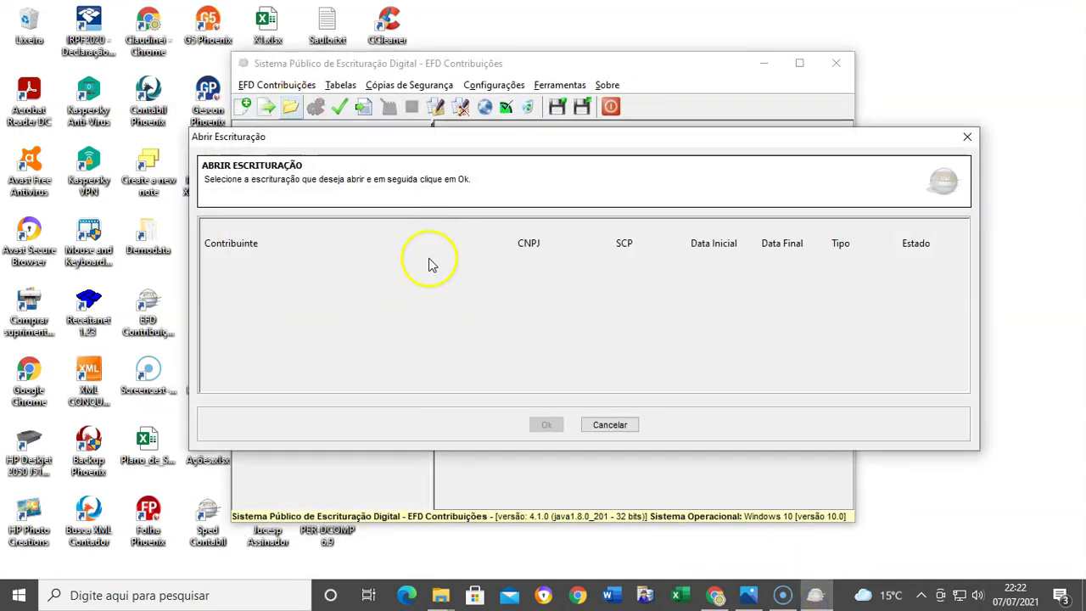
pyautogui.click(614, 426)
# Maximize EFD Contribuições and import the February 2020 Pis_Cofins text file from the Cont folder in Comparar_EFD_Contribuições_X_EFD_ICMS_IPI.
pyautogui.click(799, 63)
pyautogui.click(35, 51)
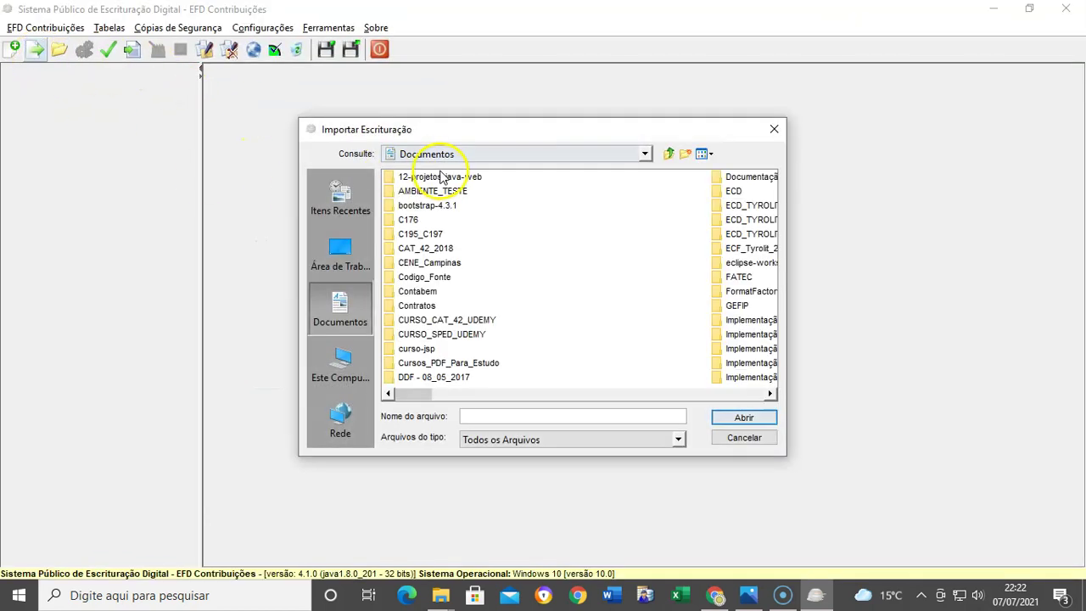
pyautogui.click(435, 192)
pyautogui.doubleClick(435, 192)
pyautogui.doubleClick(424, 205)
pyautogui.doubleClick(402, 177)
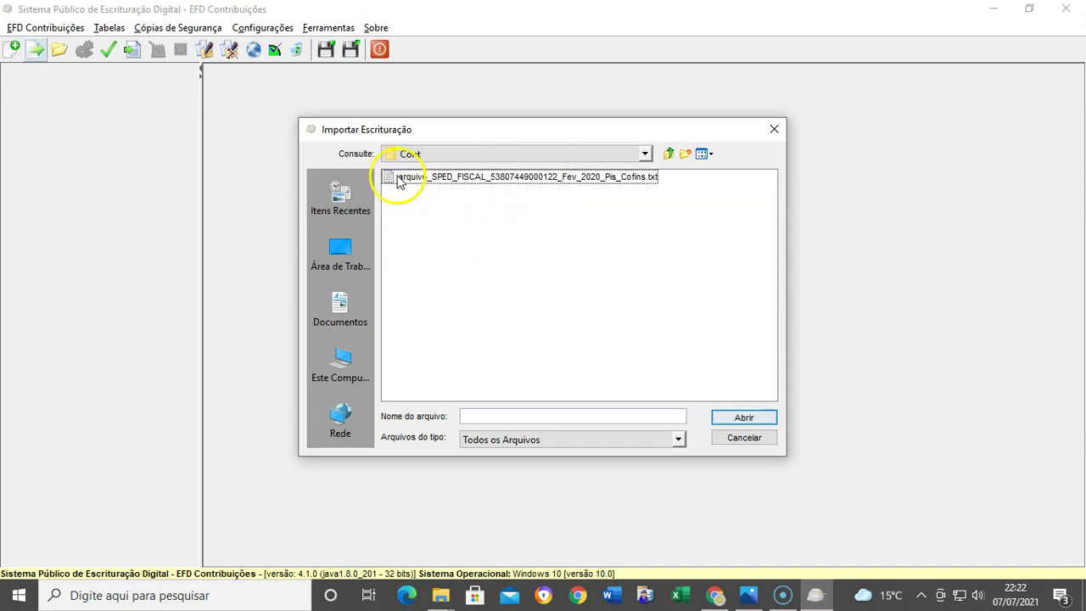
pyautogui.click(439, 178)
pyautogui.click(751, 418)
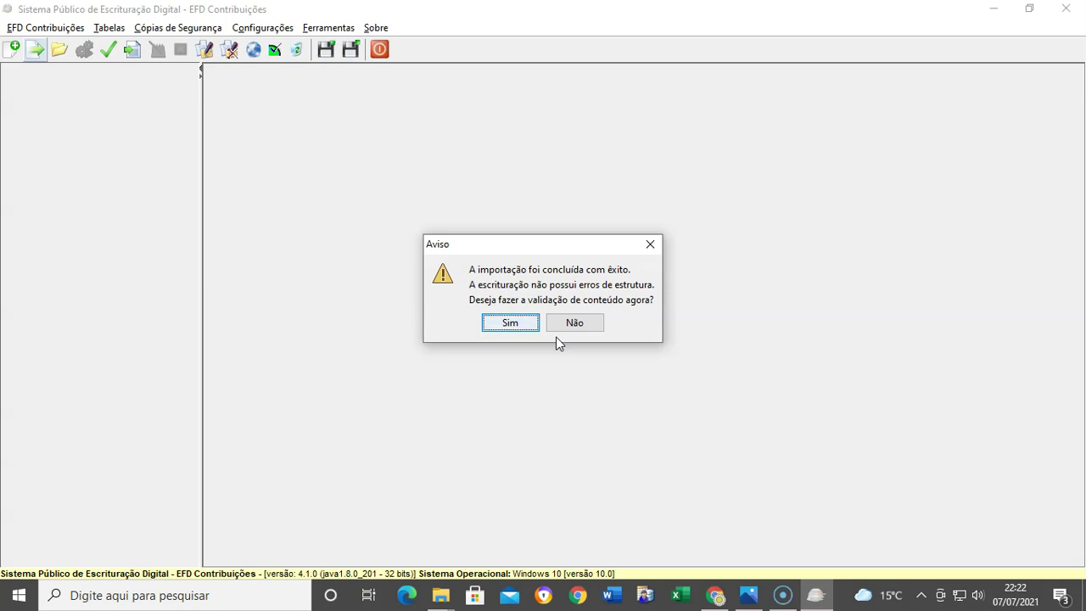
# Run the content validation on the imported bookkeeping and acknowledge the resulting notices.
pyautogui.press('Return')
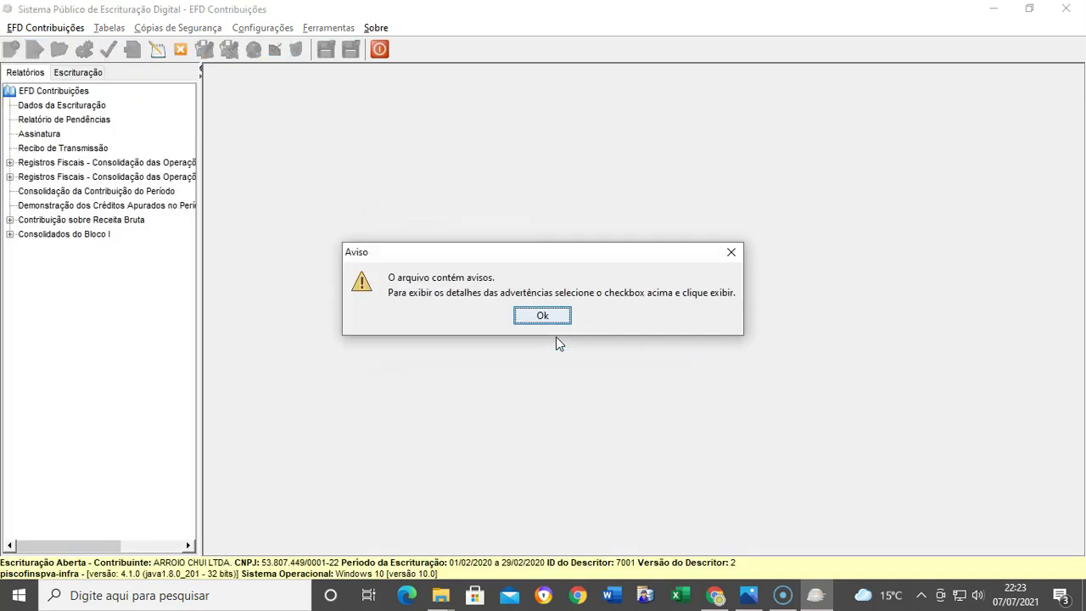
pyautogui.press('Return')
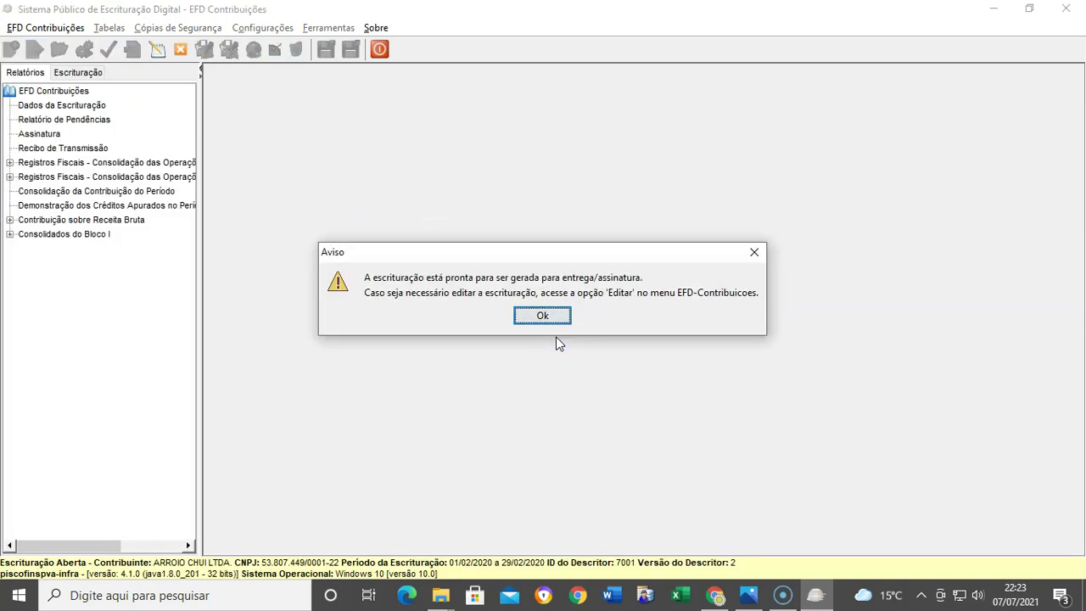
pyautogui.click(554, 315)
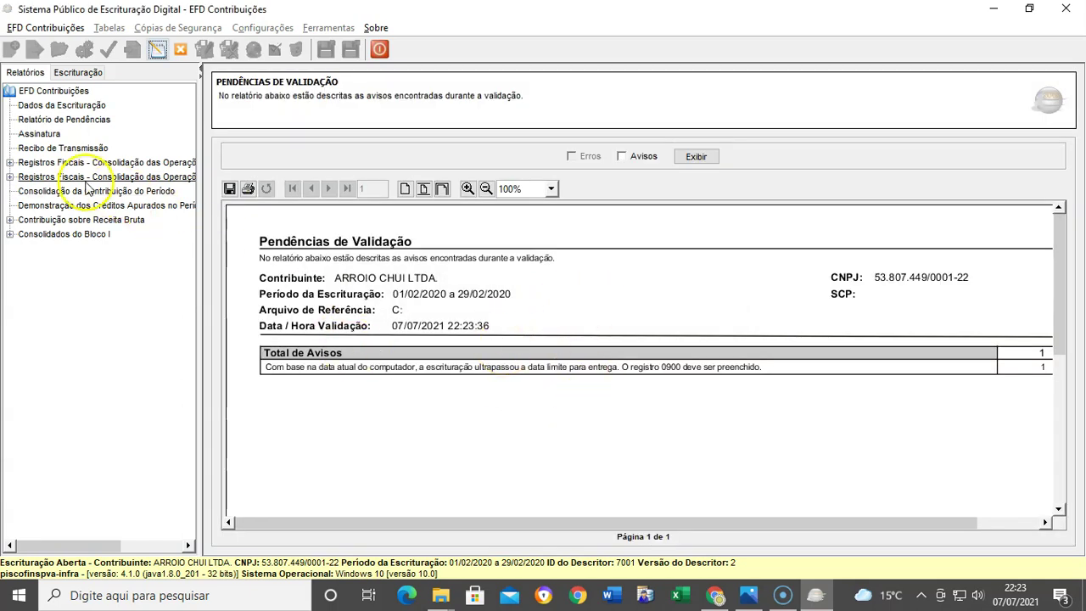
# Examine the PIS/PASEP and COFINS columns of the Consolidação da Contribuição do Período report.
pyautogui.click(162, 191)
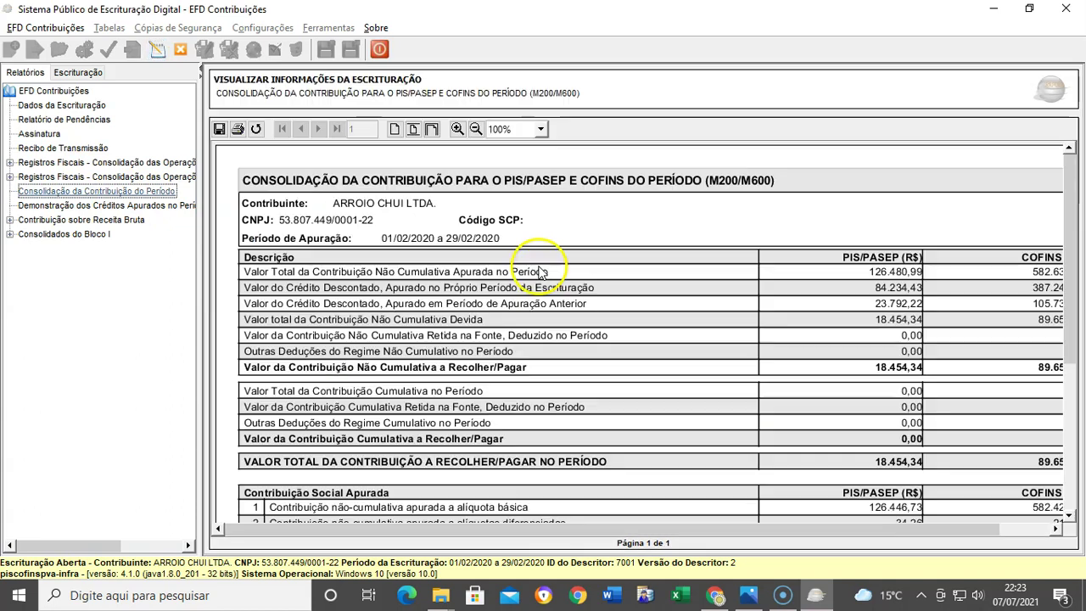
pyautogui.moveTo(728, 528); pyautogui.dragTo(780, 530)
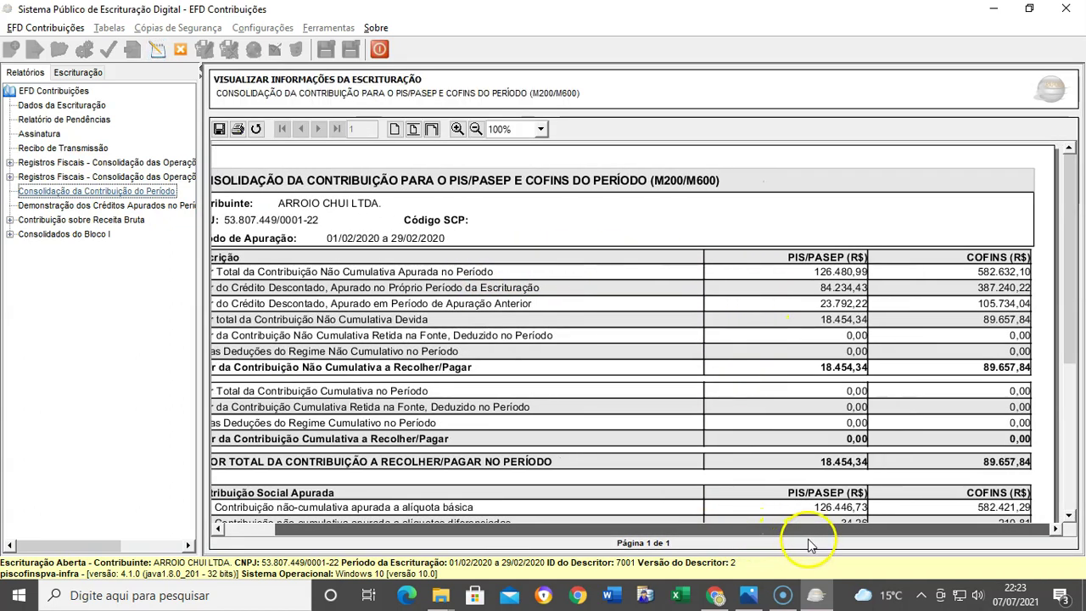
pyautogui.moveTo(431, 528); pyautogui.dragTo(407, 529)
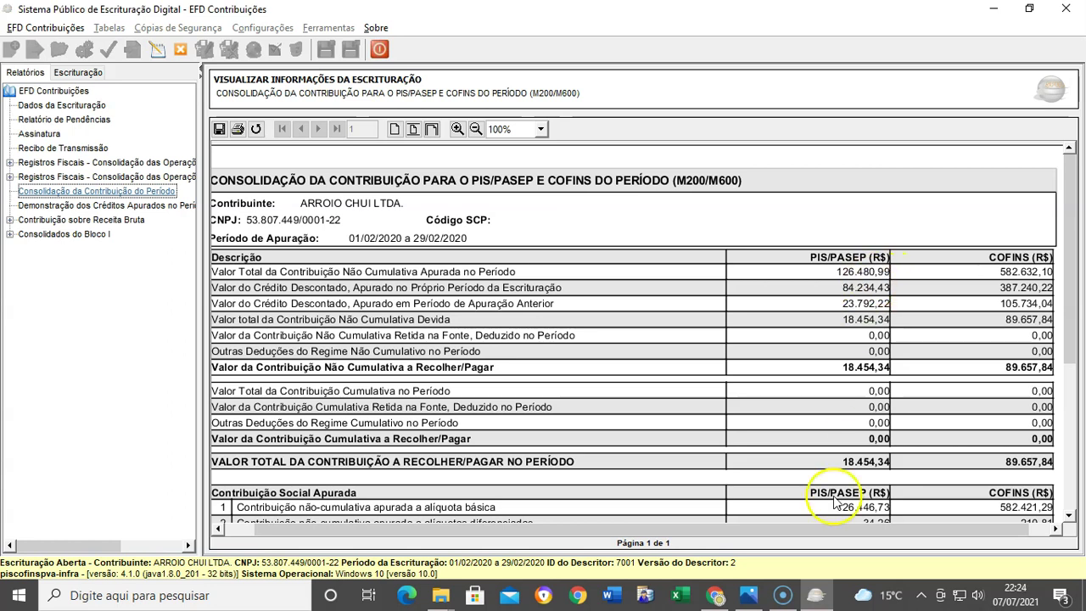
pyautogui.moveTo(835, 532); pyautogui.dragTo(856, 532)
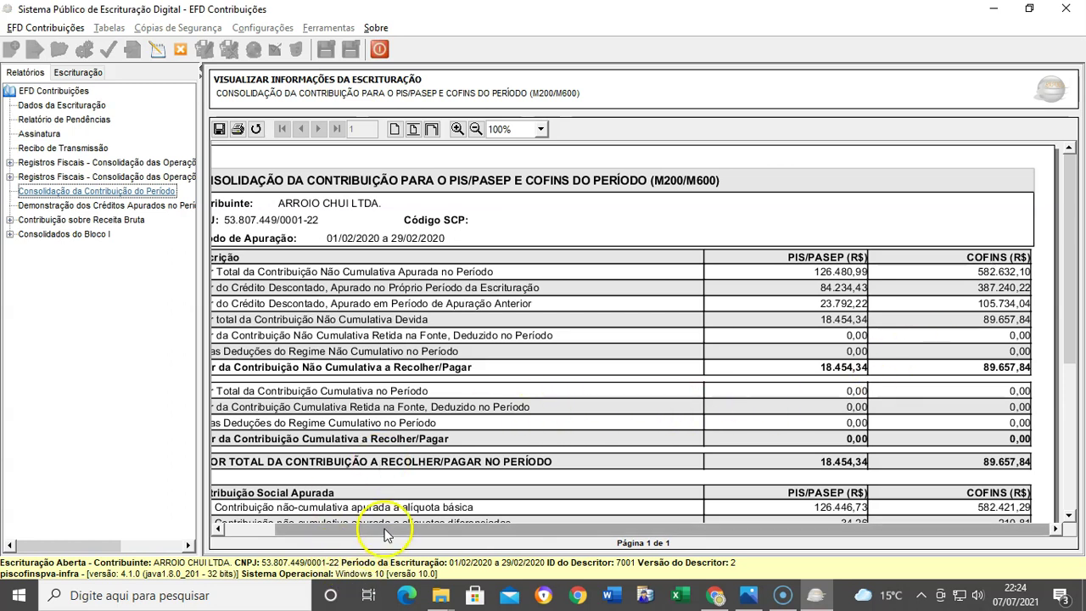
pyautogui.moveTo(387, 530); pyautogui.dragTo(345, 533)
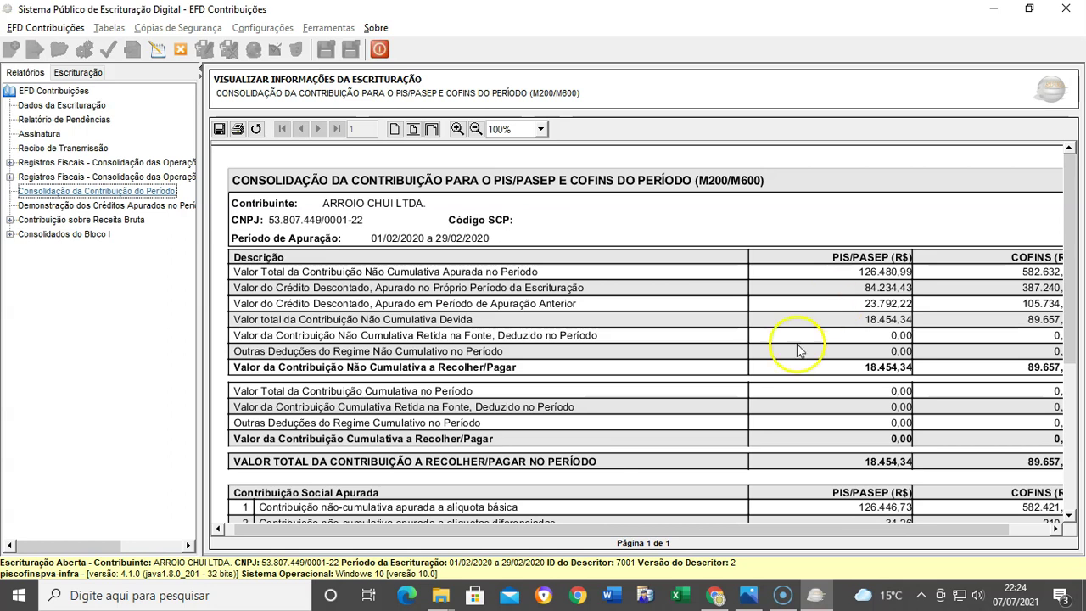
pyautogui.moveTo(739, 536); pyautogui.dragTo(897, 451)
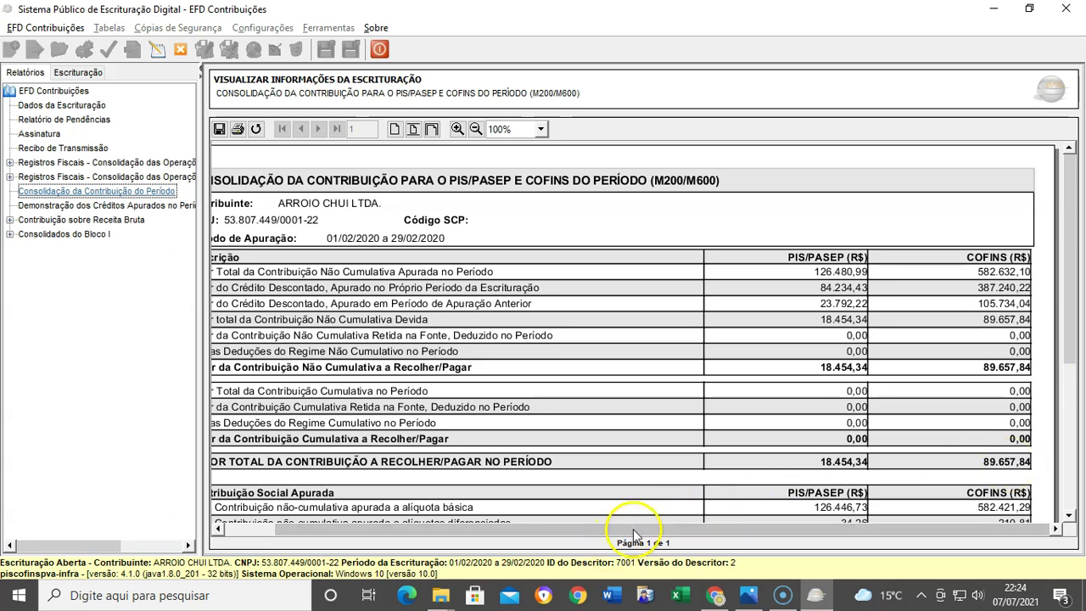
pyautogui.moveTo(635, 529); pyautogui.dragTo(575, 530)
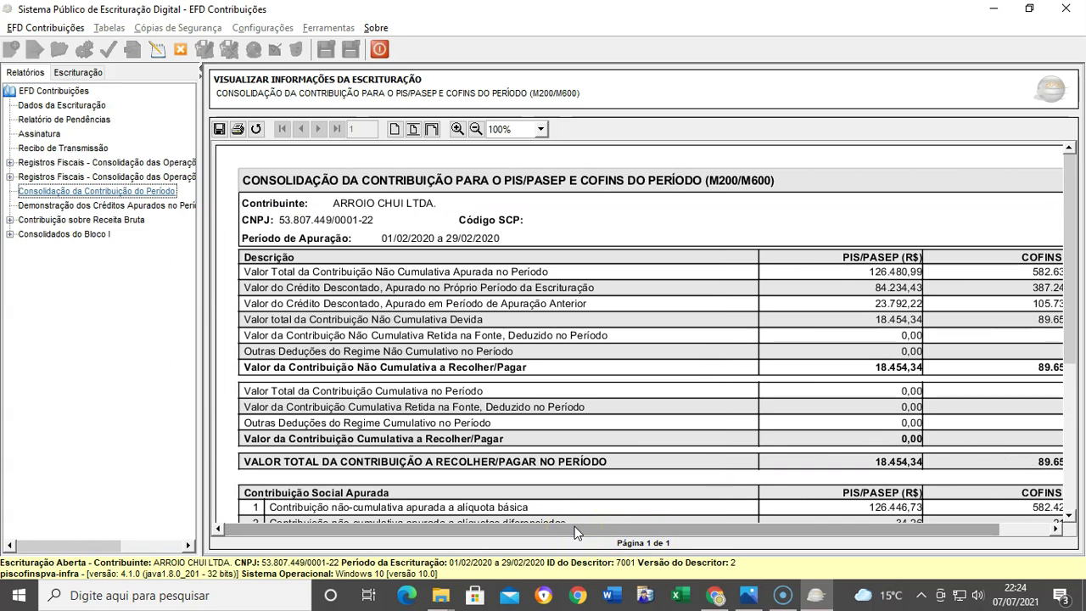
# Close the open bookkeeping, minimize its program, and launch SPED XML EXCEL SYSCONV from the desktop.
pyautogui.click(180, 51)
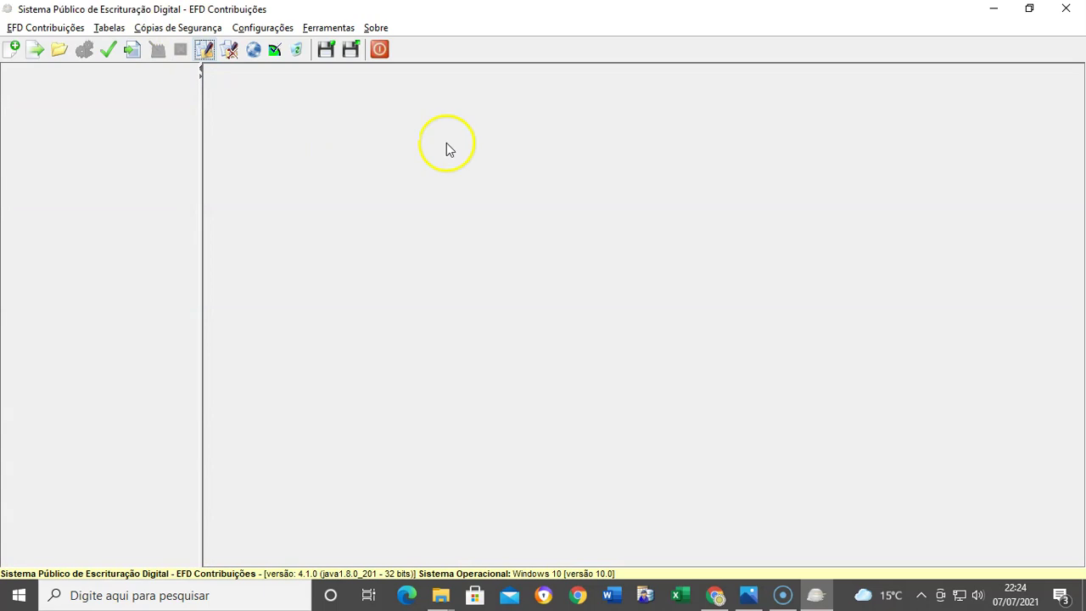
pyautogui.click(992, 8)
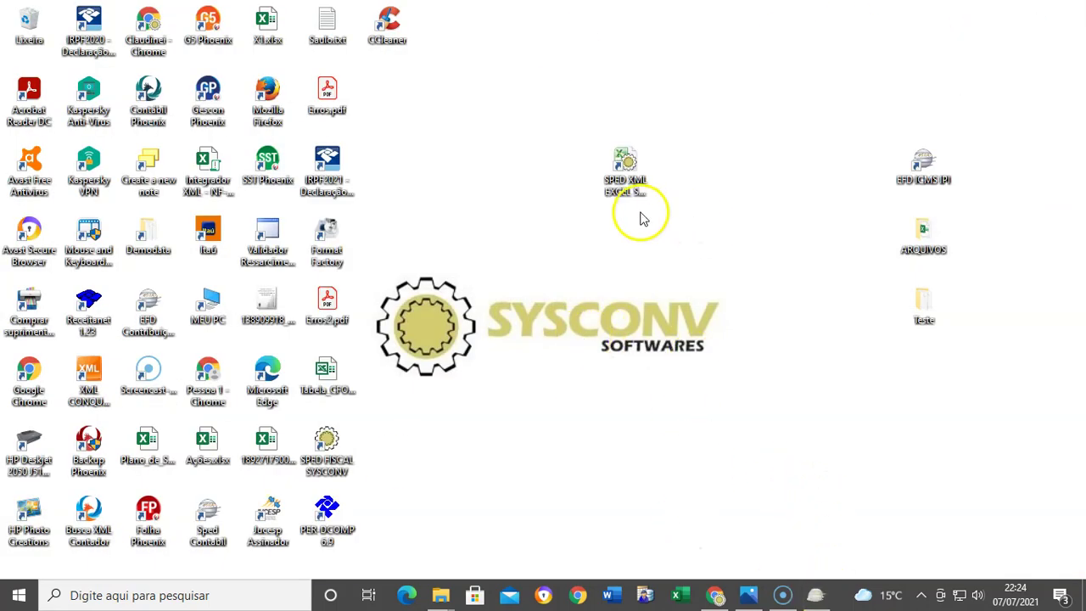
pyautogui.click(626, 192)
pyautogui.doubleClick(626, 191)
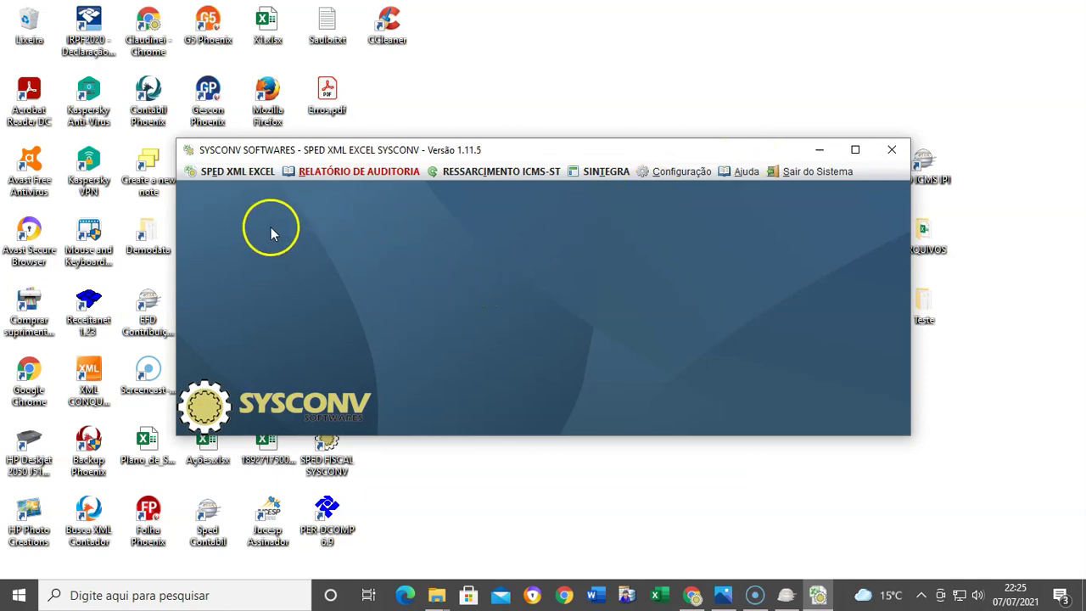
# Start the SPED Fiscal TXT-to-Excel import and choose the PIS/COFINS file type.
pyautogui.click(230, 177)
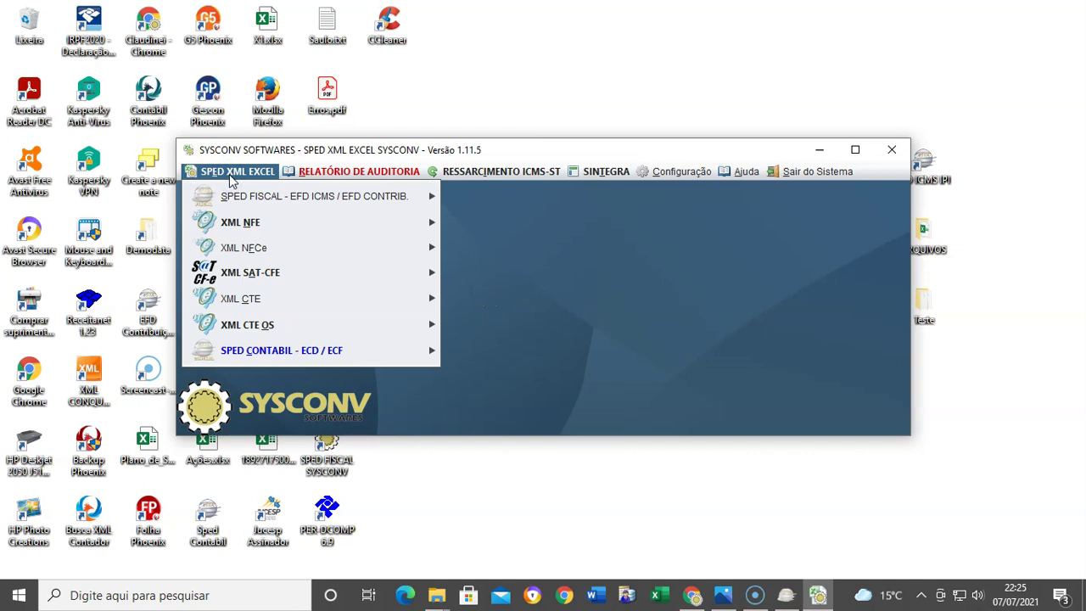
pyautogui.moveTo(235, 198)
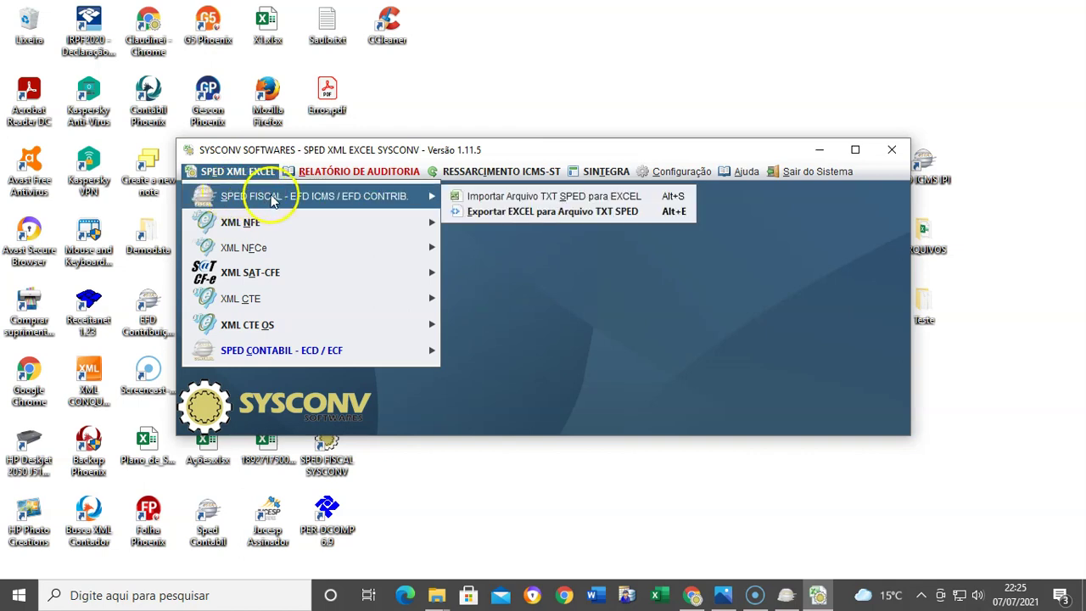
pyautogui.click(517, 201)
pyautogui.click(482, 221)
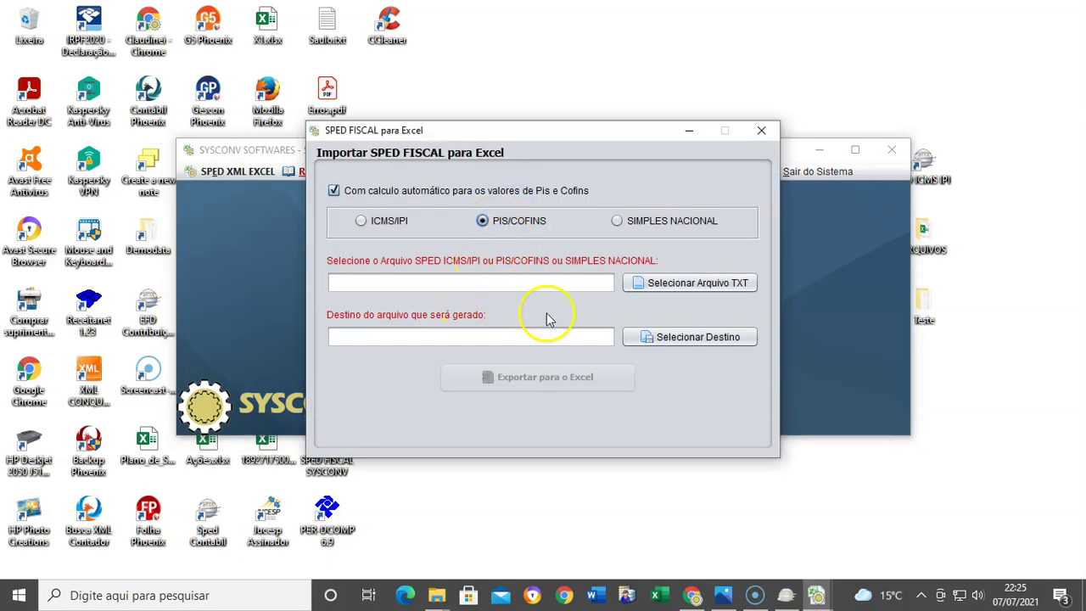
# Select the February 2020 Pis_Cofins text file in AMBIENTE_TESTE > Comparar_EFD_Contribuições_X_EFD_ICMS_IPI > Cont as the source file.
pyautogui.click(721, 288)
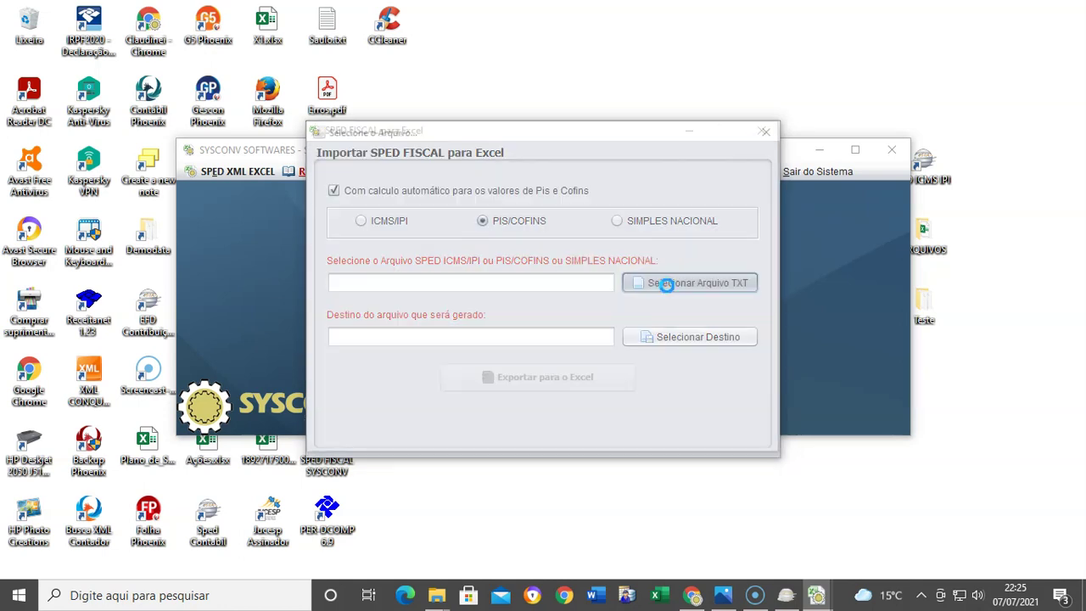
pyautogui.click(443, 194)
pyautogui.doubleClick(443, 194)
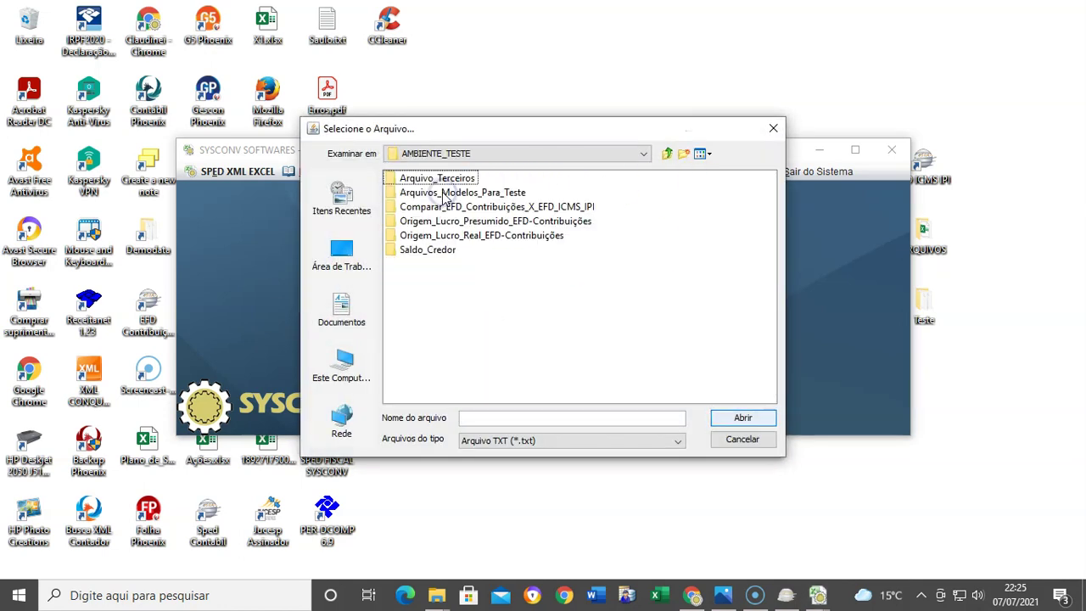
pyautogui.click(439, 209)
pyautogui.doubleClick(440, 209)
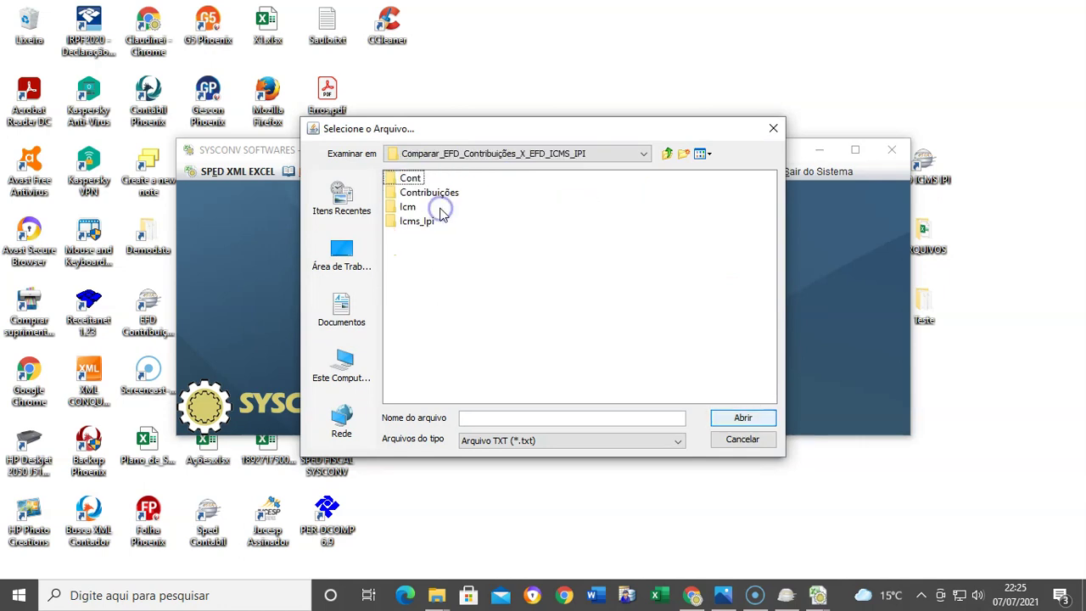
pyautogui.click(409, 181)
pyautogui.doubleClick(409, 180)
pyautogui.doubleClick(407, 180)
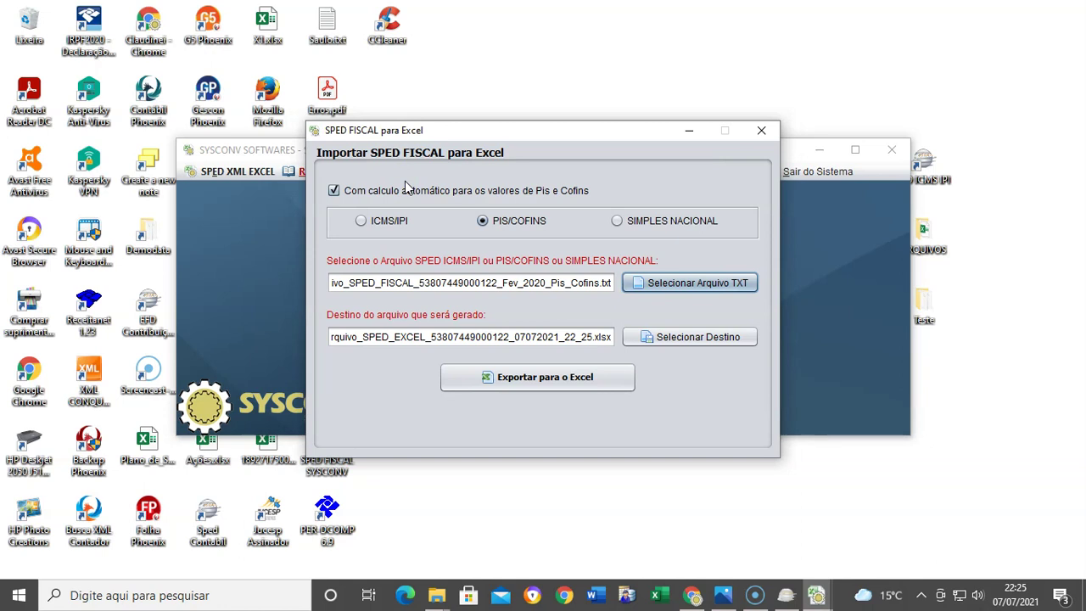
# Export the selected SPED file to Excel at the proposed destination and close the import window.
pyautogui.click(535, 384)
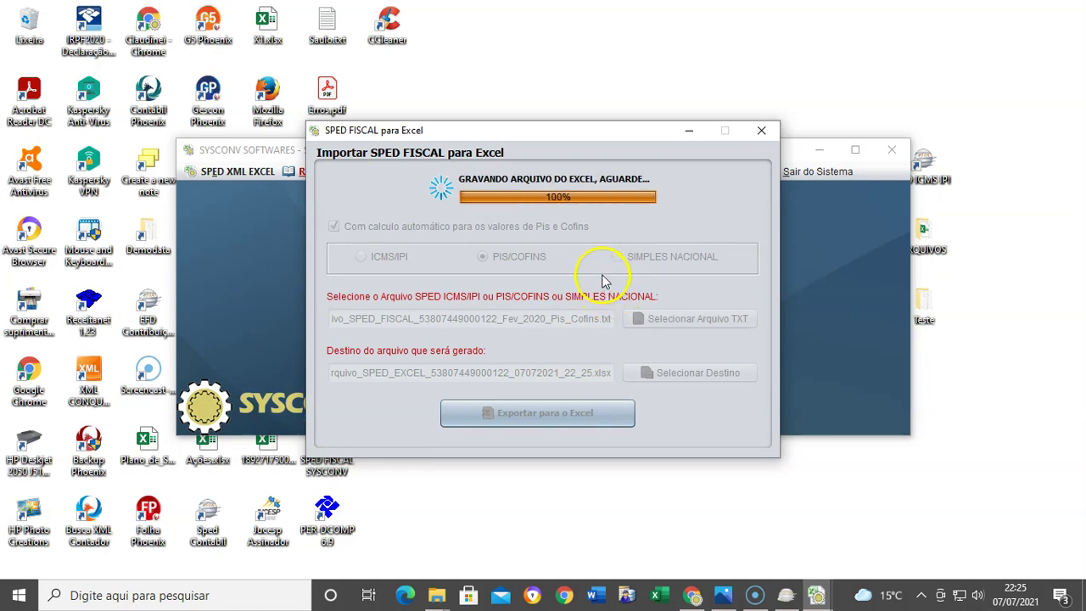
pyautogui.click(950, 323)
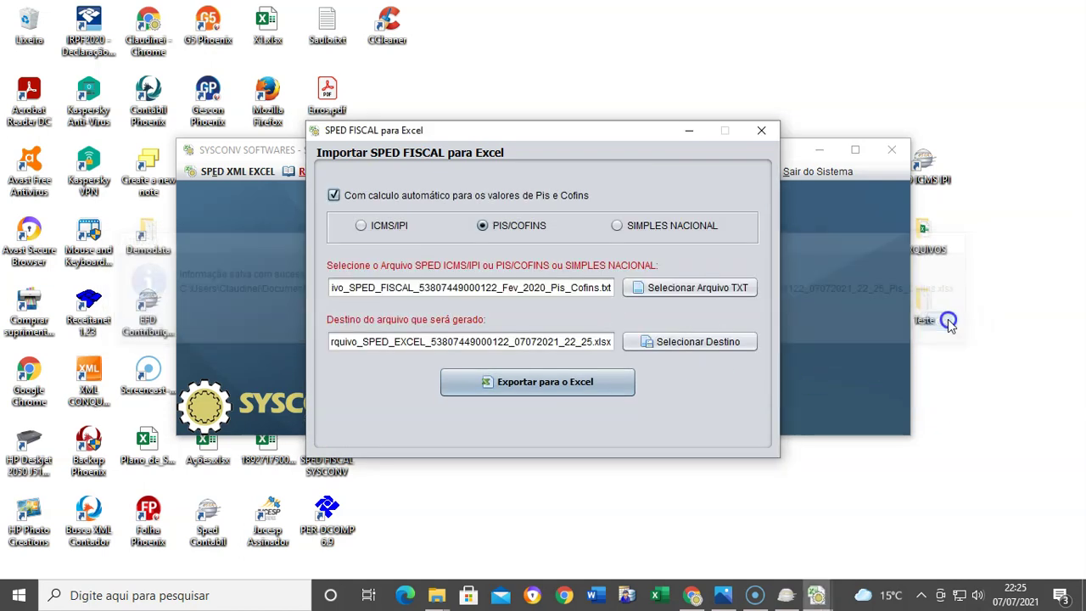
pyautogui.click(761, 131)
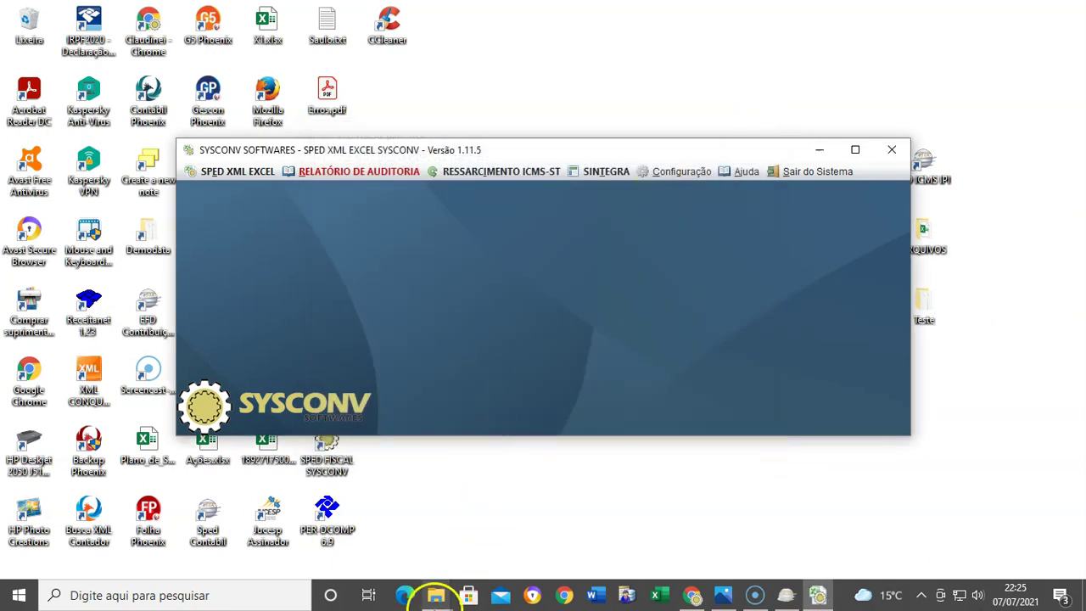
# Switch to File Explorer and open the newly exported Pis_Cofins Excel workbook in the Cont folder.
pyautogui.moveTo(435, 595)
pyautogui.click(527, 553)
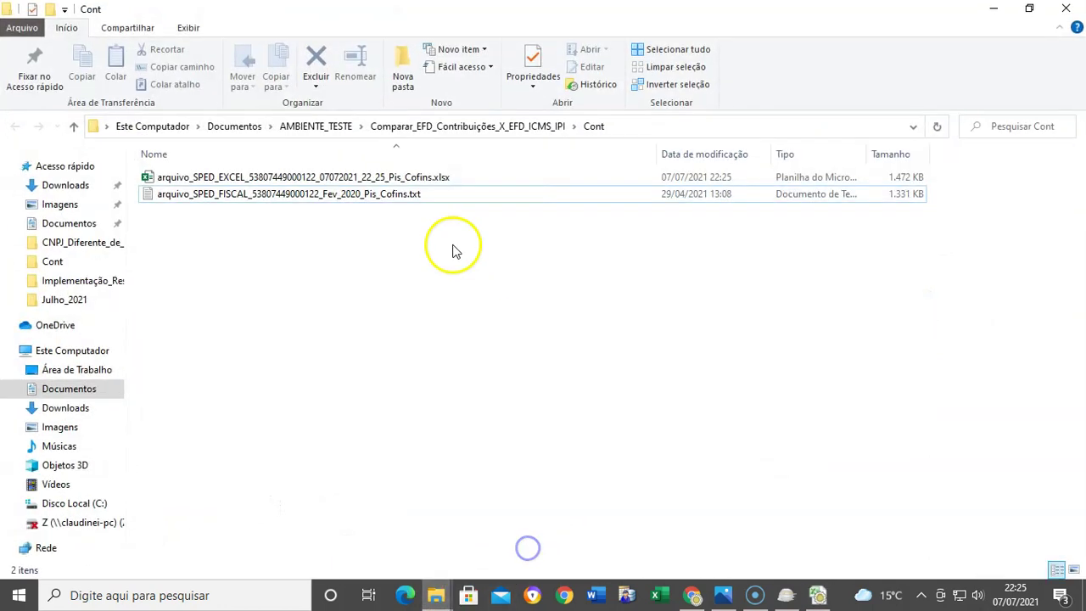
pyautogui.click(339, 178)
pyautogui.doubleClick(340, 178)
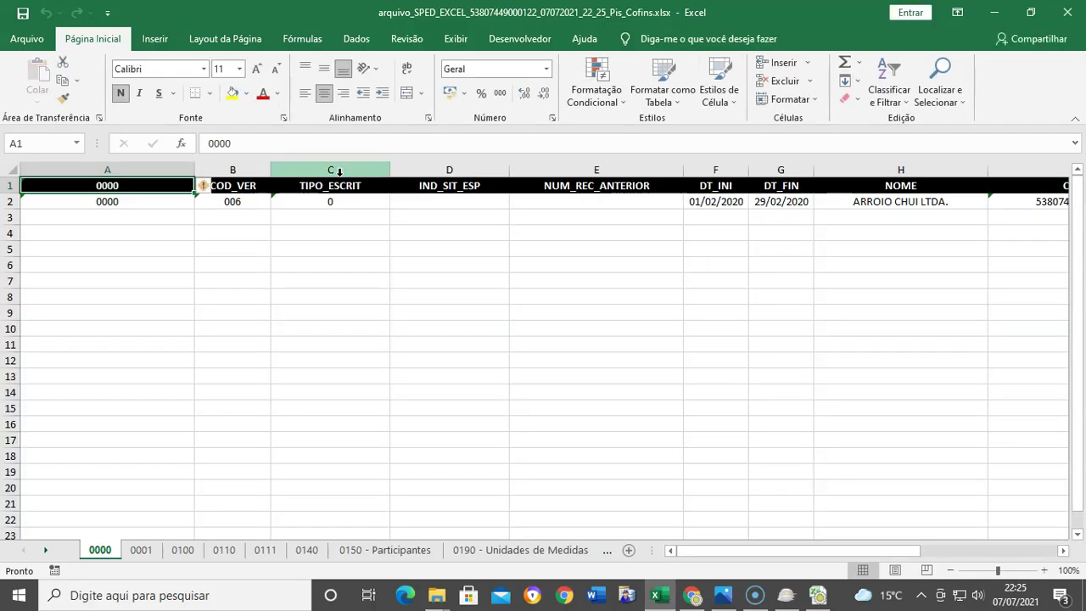
# Display the "C170 - Itens da Nota" sheet of the exported workbook.
pyautogui.click(46, 551)
pyautogui.moveTo(48, 556); pyautogui.dragTo(49, 556)
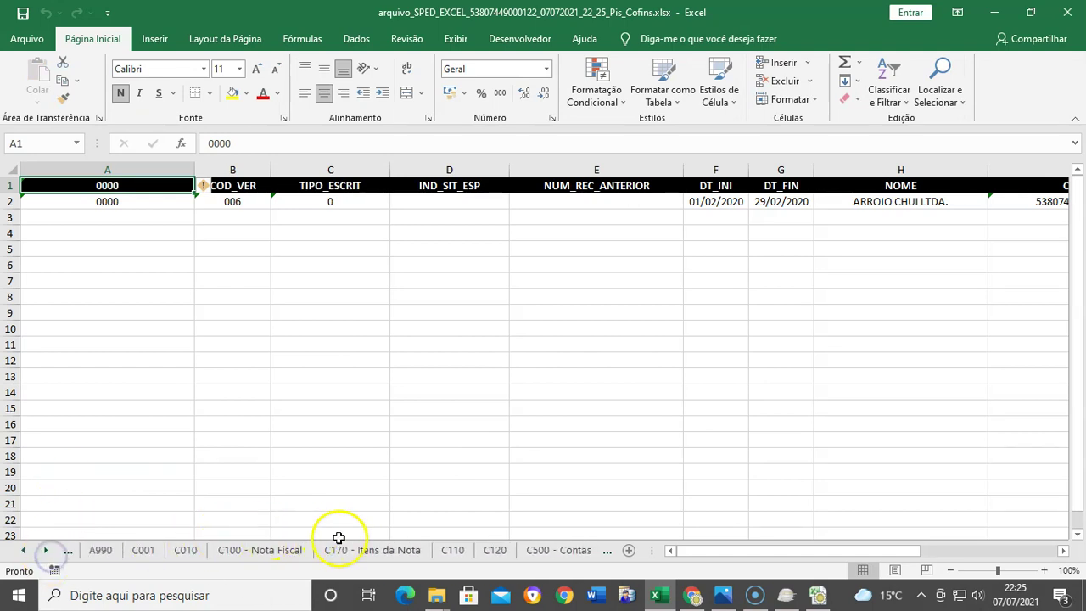
pyautogui.click(341, 547)
pyautogui.click(465, 329)
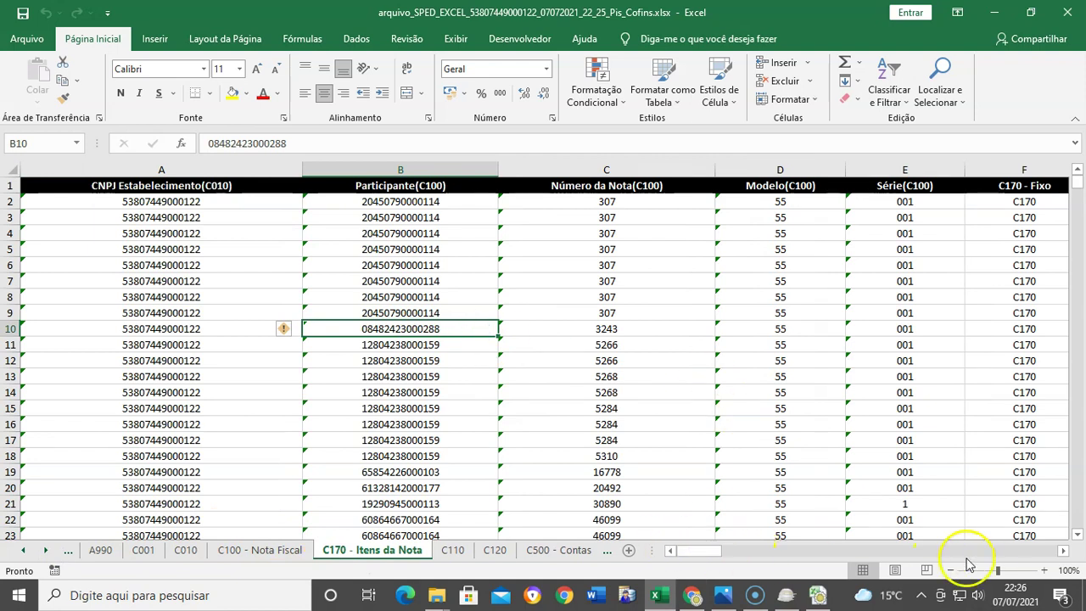
# Examine the Valor de Icms, Base de Pis, Alíquota de Pis and Valor de Pis columns of the C170 sheet.
pyautogui.moveTo(1062, 550); pyautogui.dragTo(1066, 552)
pyautogui.click(782, 170)
pyautogui.click(1065, 551)
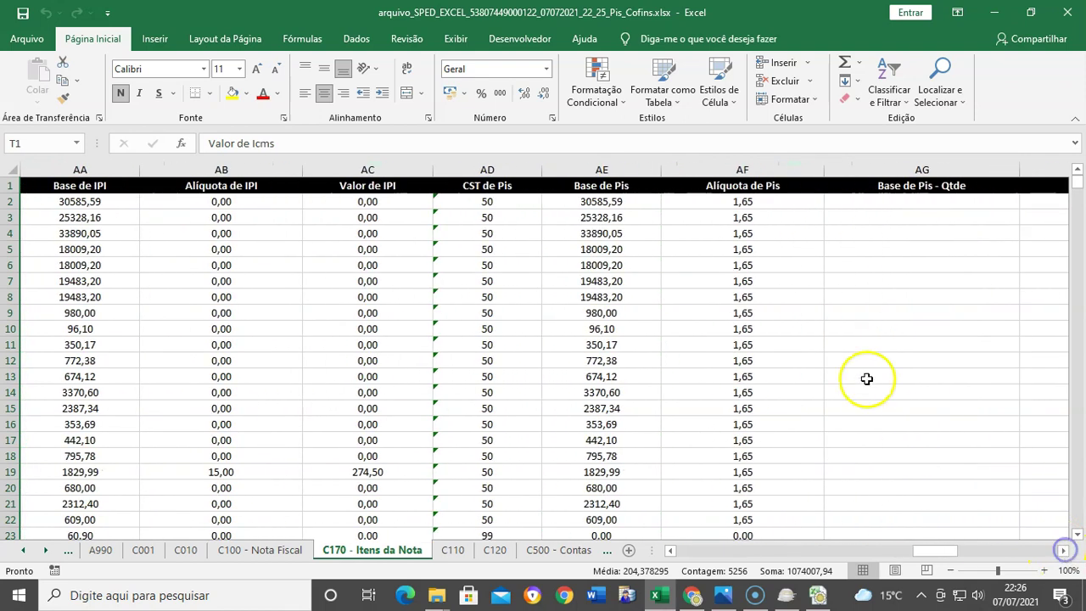
pyautogui.click(631, 168)
pyautogui.click(740, 170)
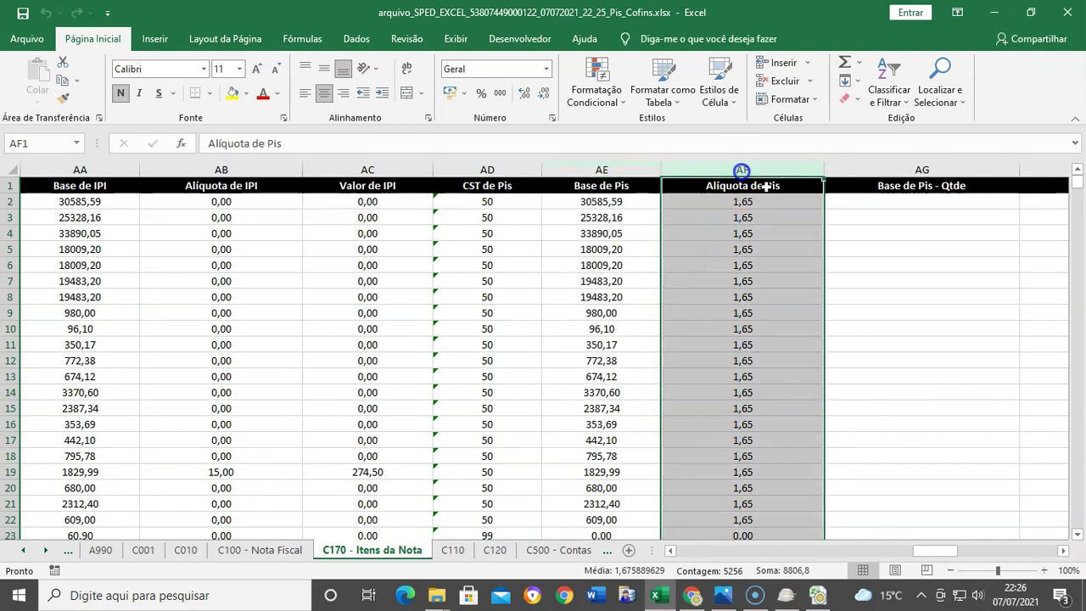
pyautogui.moveTo(1063, 550); pyautogui.dragTo(1063, 550)
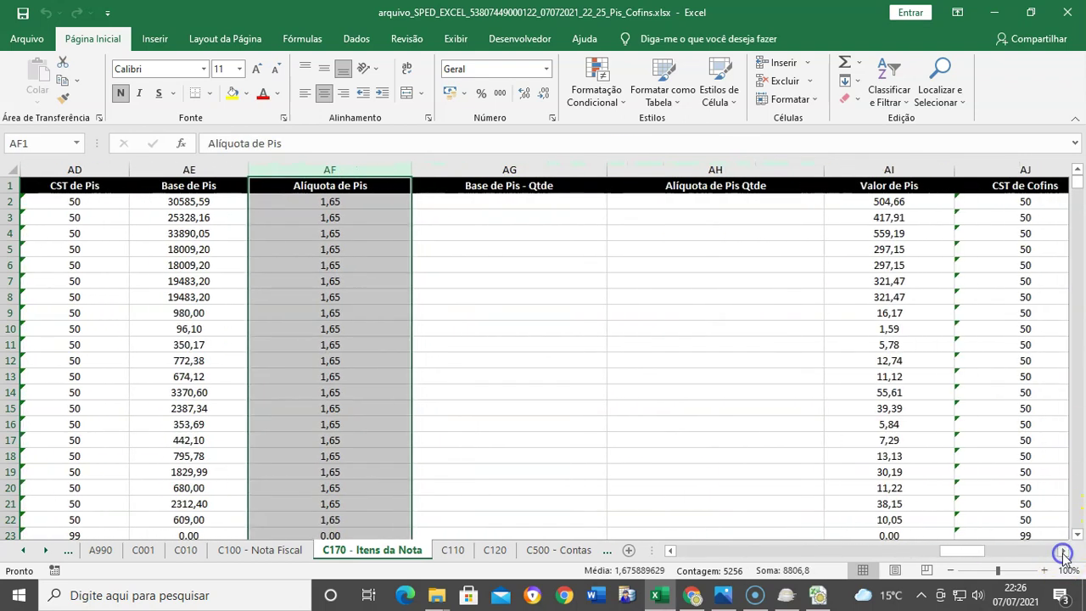
pyautogui.click(884, 168)
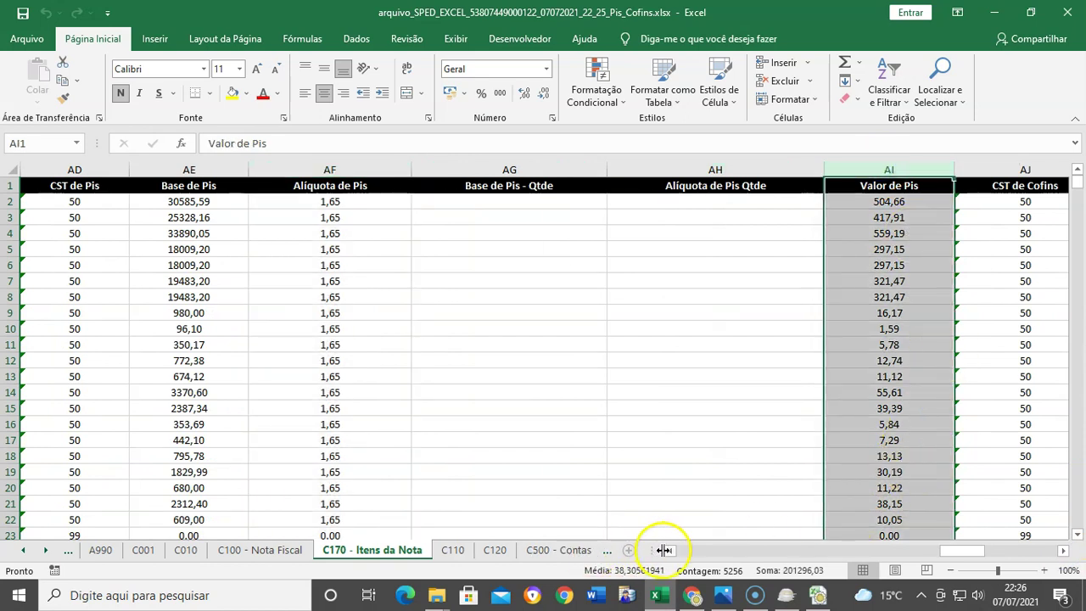
pyautogui.click(744, 427)
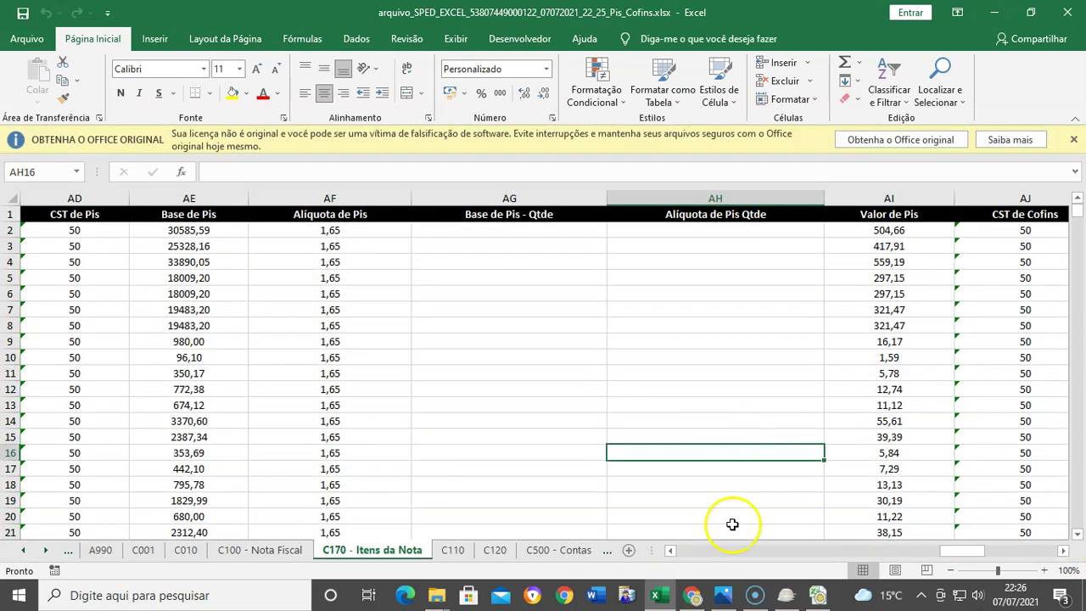
# Select cell AG2 under Base de Pis - Qtde and dismiss the Office licence notice.
pyautogui.click(671, 549)
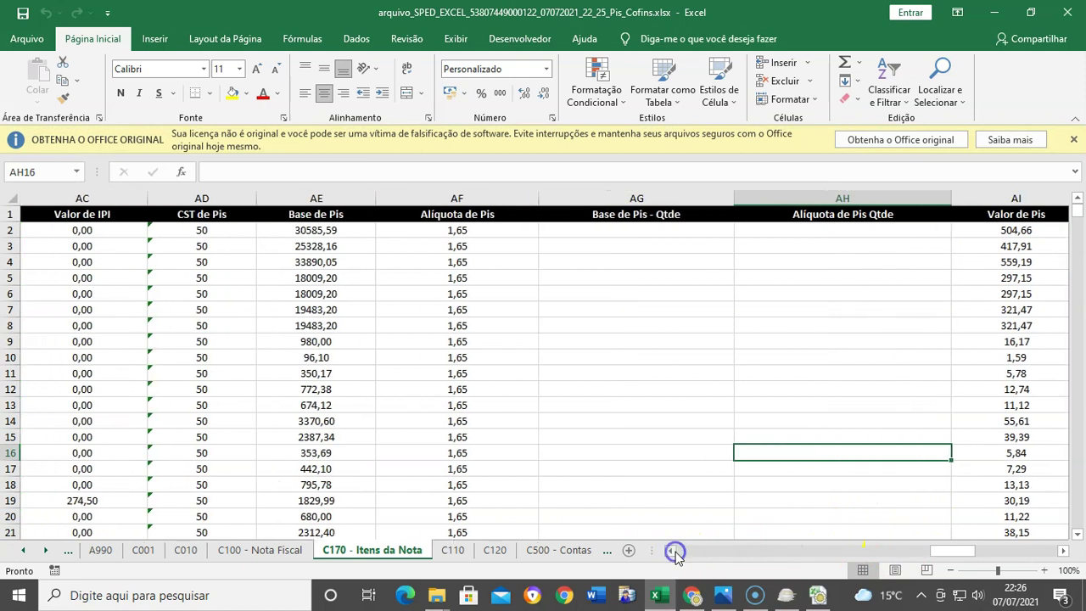
pyautogui.click(636, 305)
pyautogui.click(638, 227)
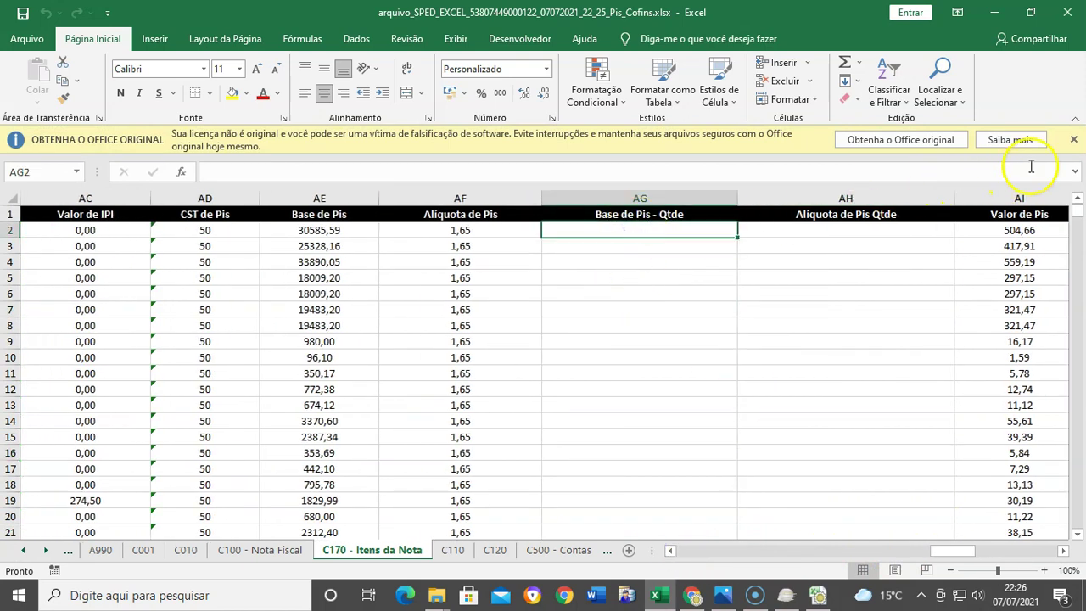
pyautogui.click(1071, 143)
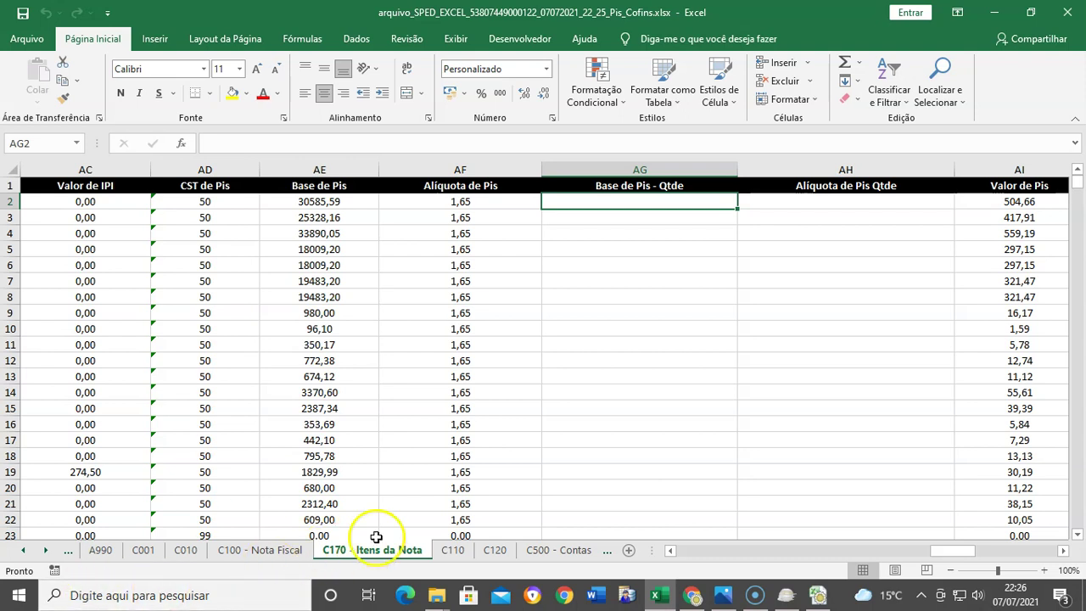
# Format the Base de Pis - Qtde cells AG2:AG5256 with the Geral number category.
pyautogui.click(642, 211)
pyautogui.click(649, 199)
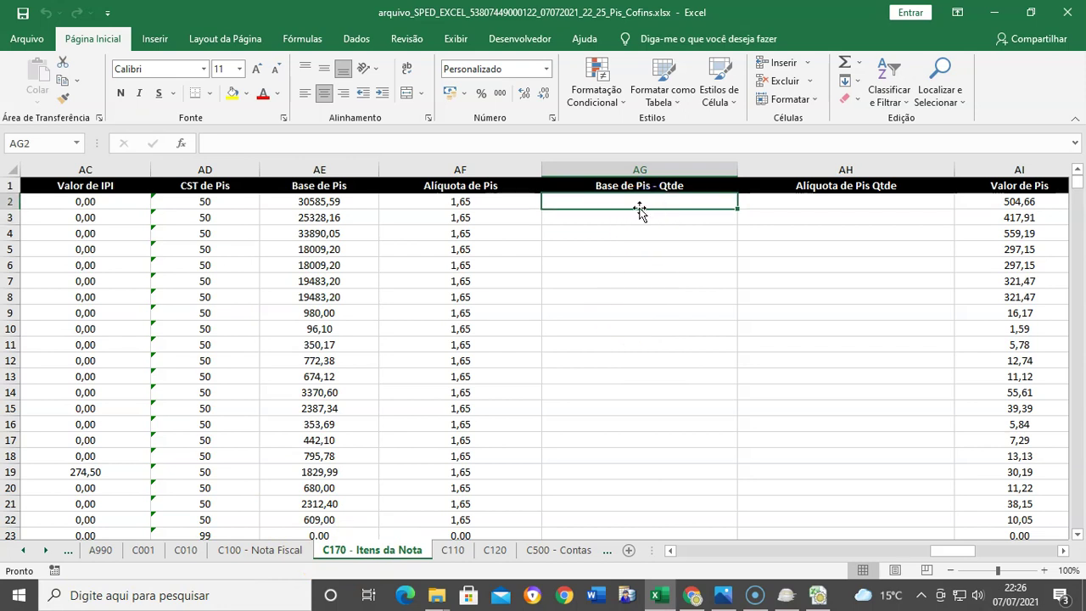
pyautogui.press('Left')
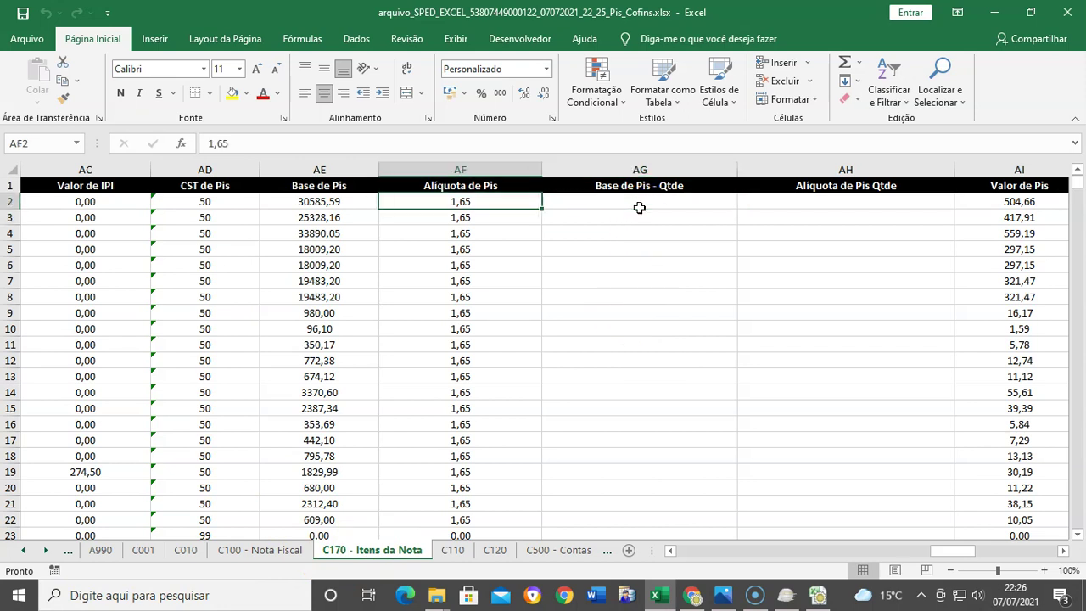
pyautogui.hotkey('ctrl', 'Down')
pyautogui.press('Right')
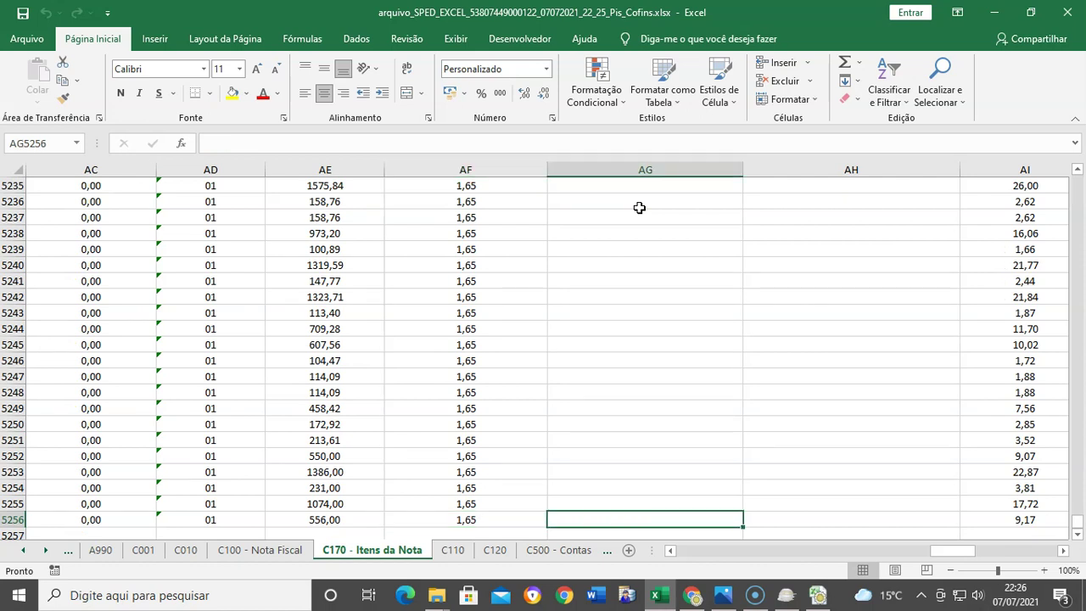
pyautogui.hotkey('ctrl', 'shift', 'Up')
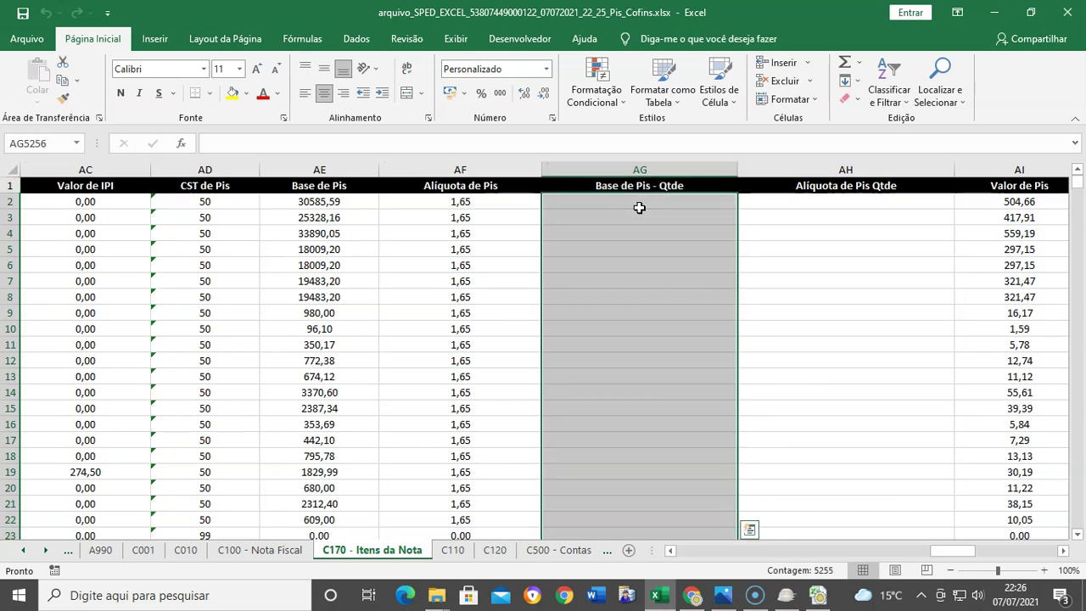
pyautogui.rightClick(638, 207)
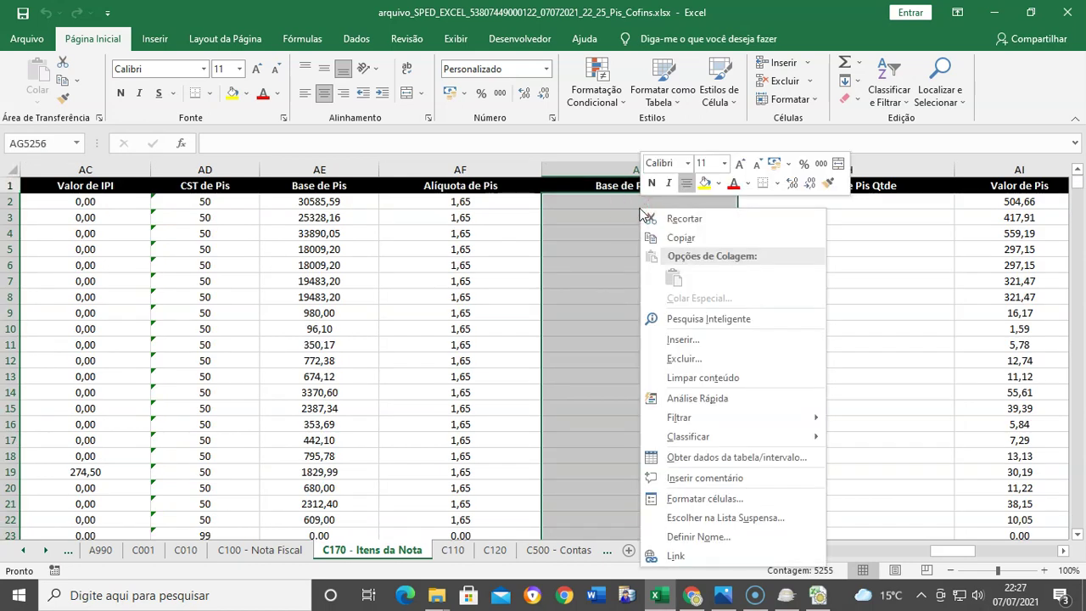
pyautogui.click(706, 498)
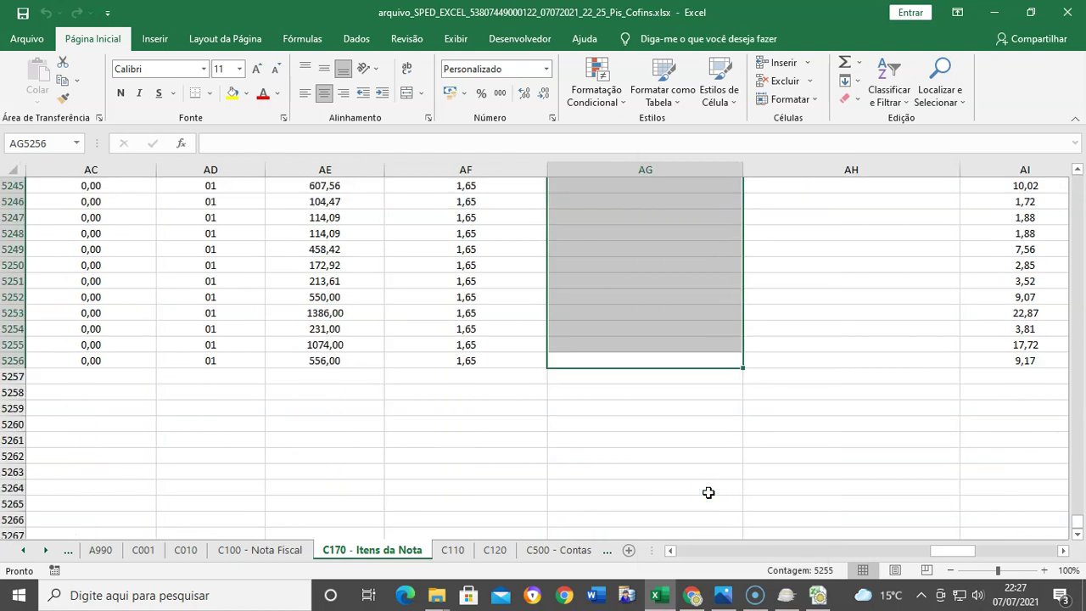
pyautogui.click(532, 263)
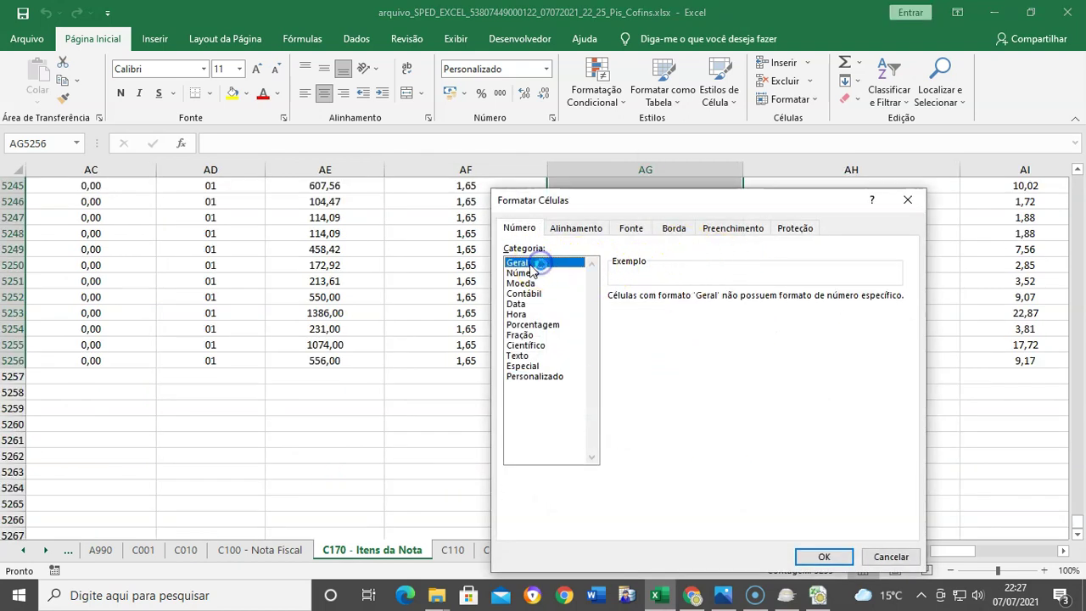
pyautogui.click(806, 556)
pyautogui.click(662, 298)
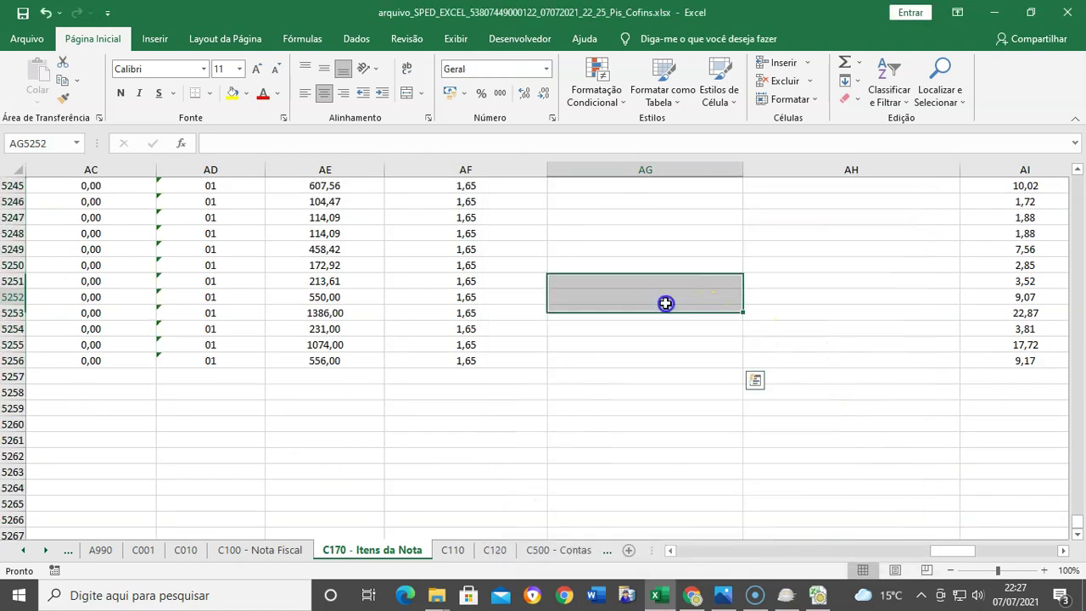
# Begin a formula in AG2 with an OU test nested inside SE: =SE(OU(.
pyautogui.hotkey('ctrl', 'Up')
pyautogui.press('Down')
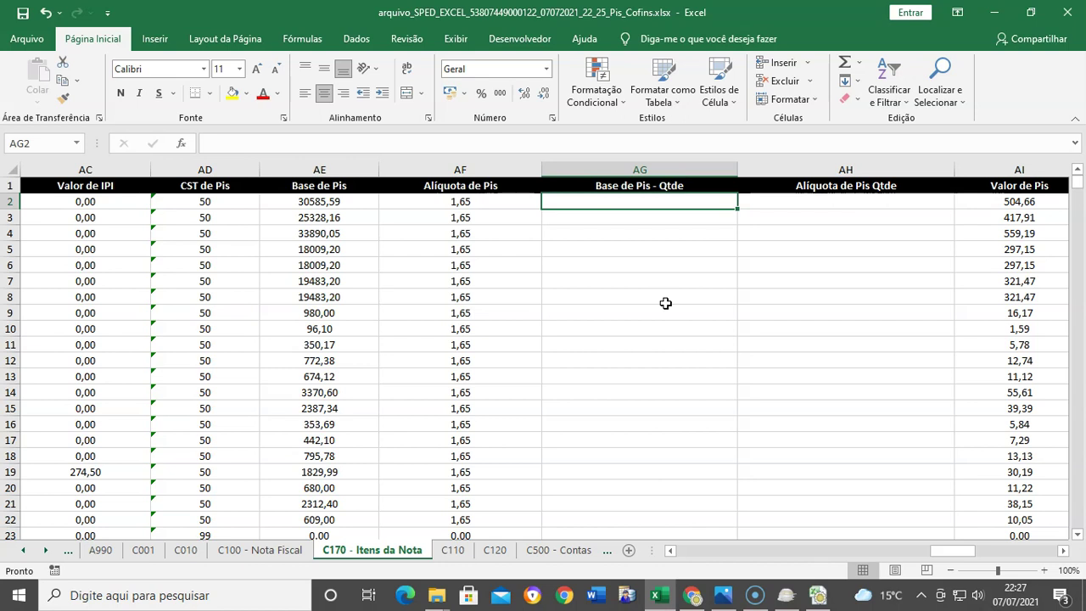
pyautogui.write('=')
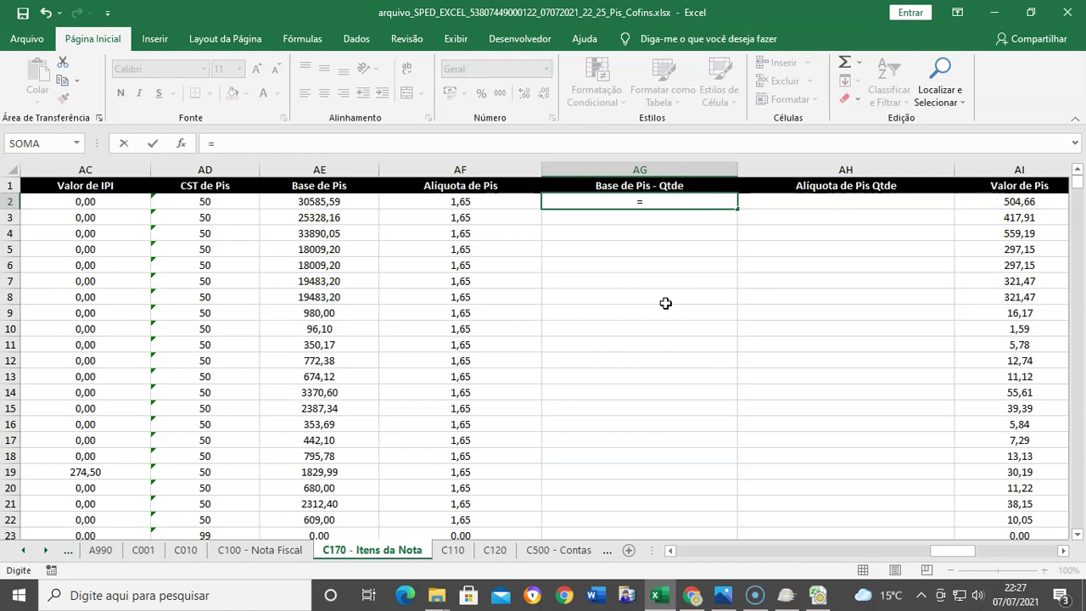
pyautogui.write('se')
pyautogui.press('BackSpace')
pyautogui.press('BackSpace')
pyautogui.write('se')
pyautogui.press('Tab')
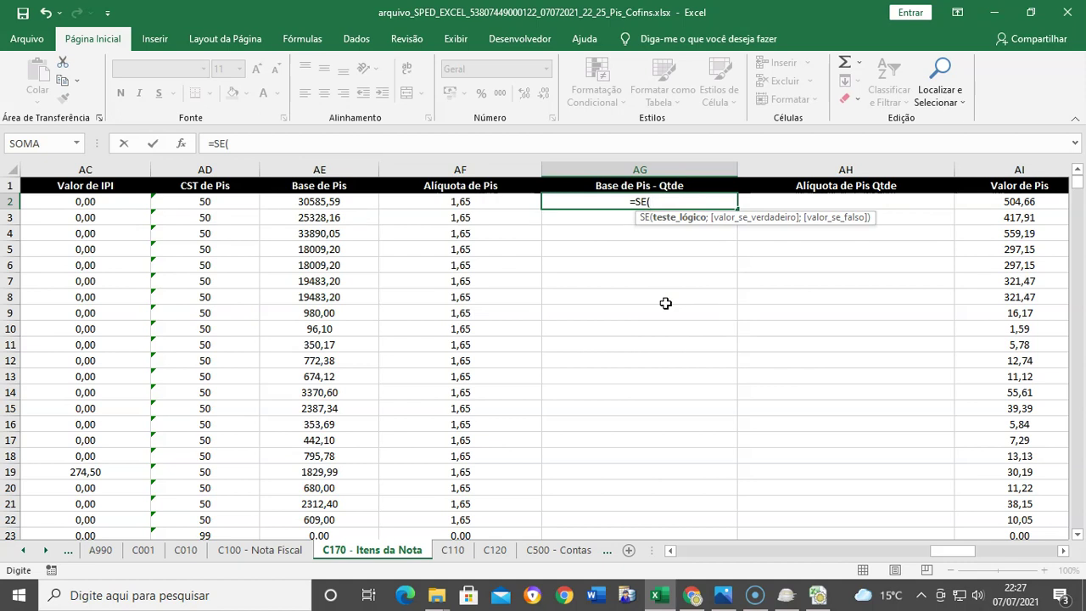
pyautogui.write('ou')
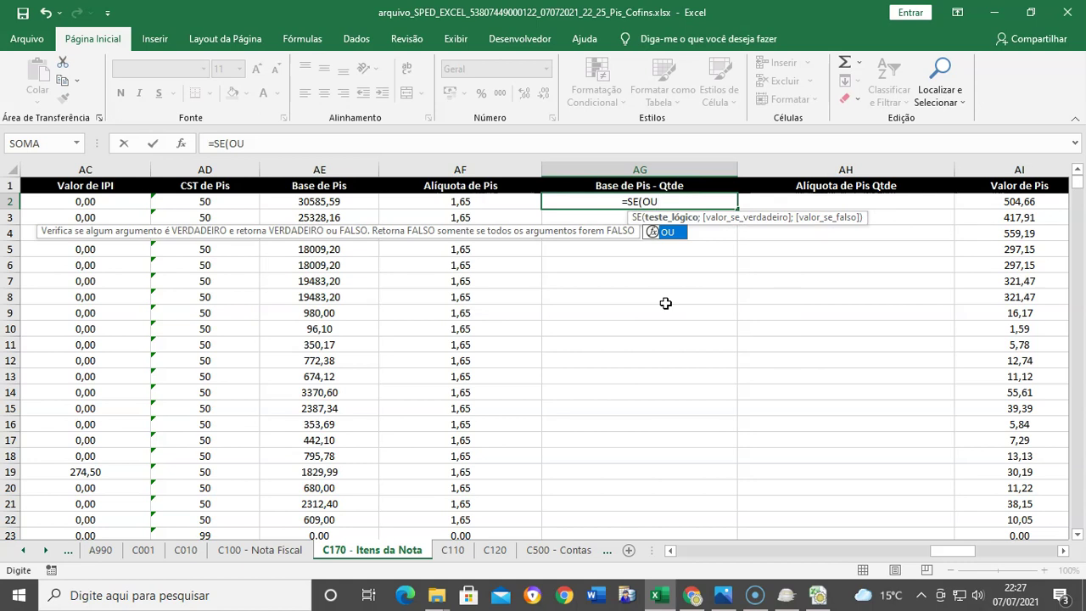
pyautogui.write('9')
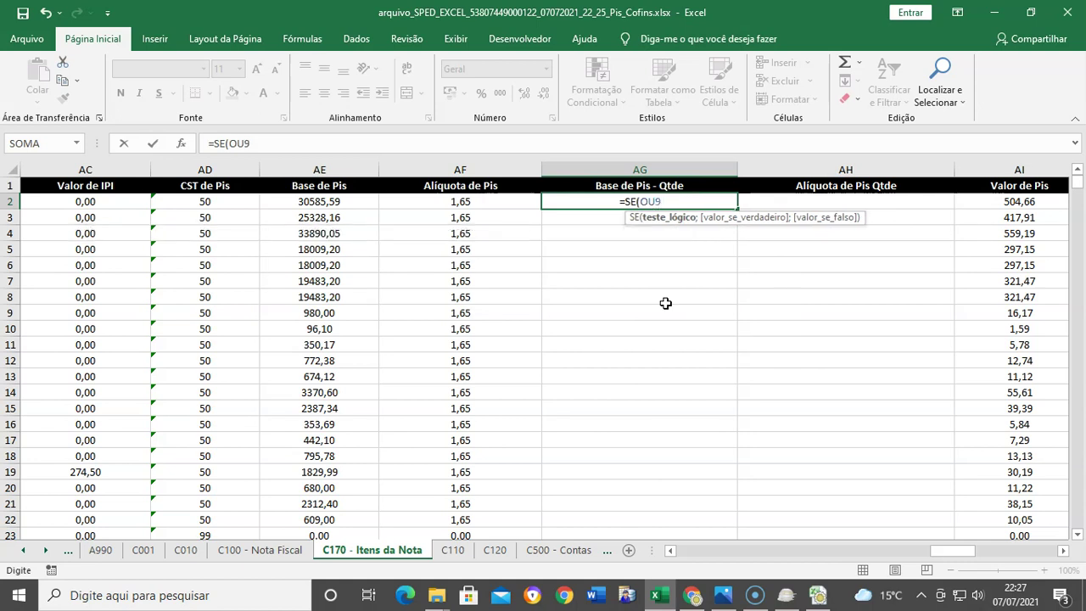
pyautogui.press('BackSpace')
pyautogui.write('(')
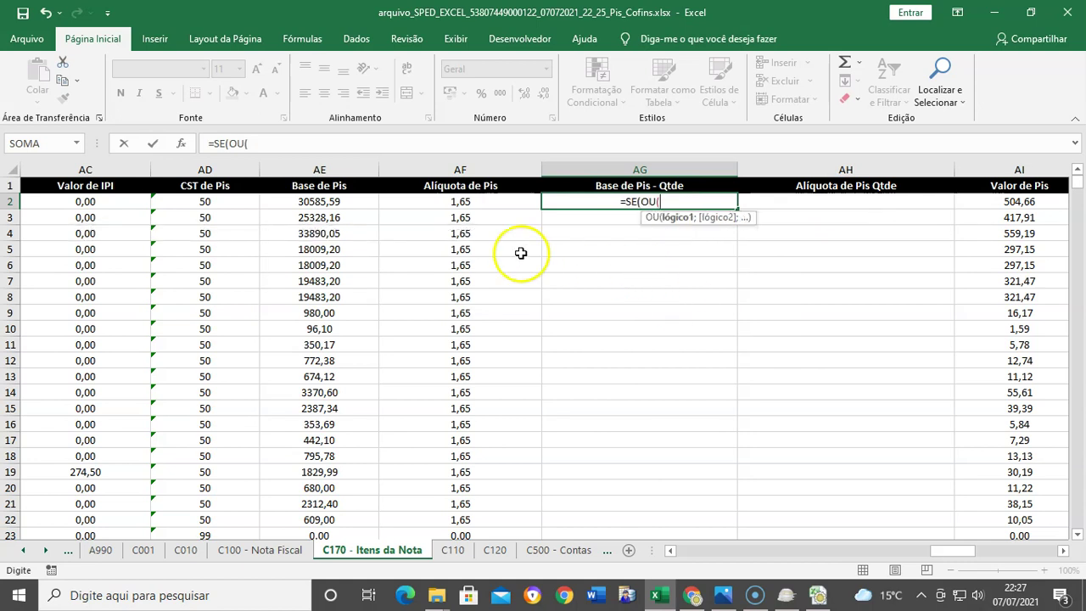
# Complete the OU test with the CST de Pis conditions AD2="50" and AD2="01", and move to the value-if-true argument.
pyautogui.click(346, 202)
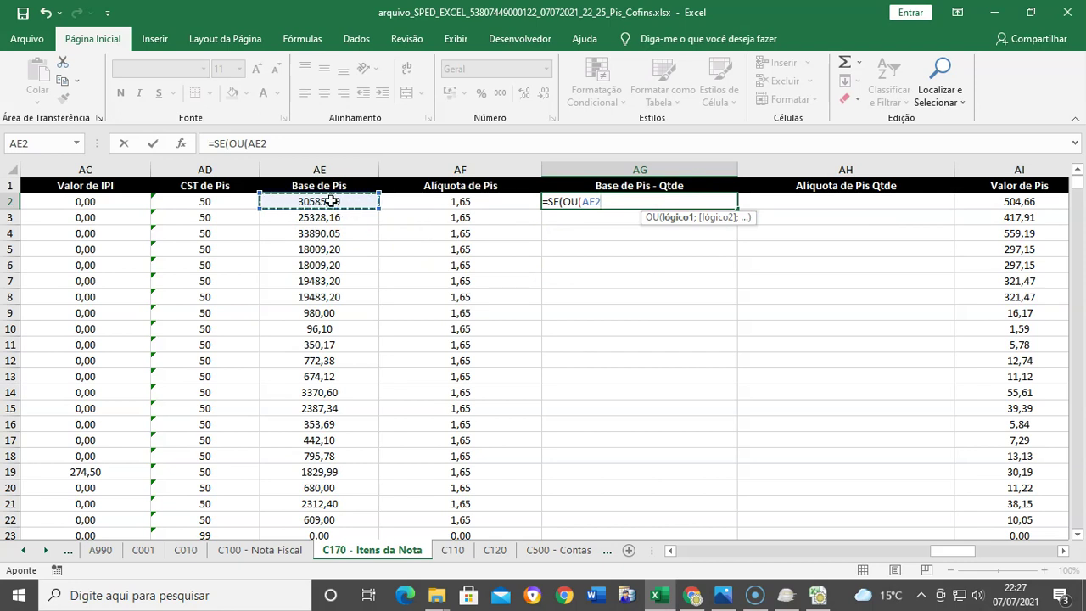
pyautogui.click(239, 201)
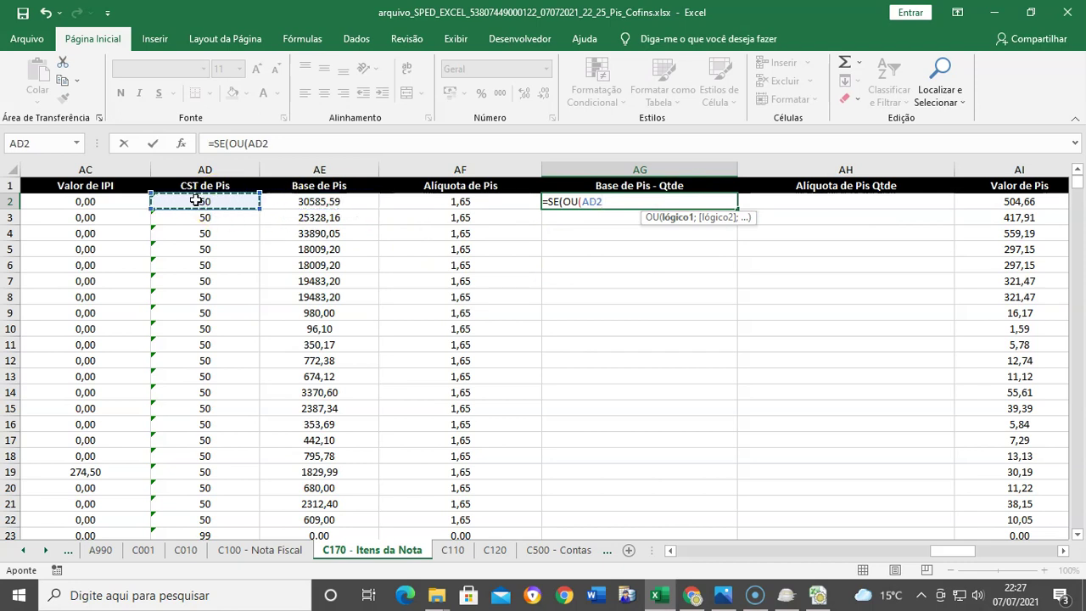
pyautogui.write('="50')
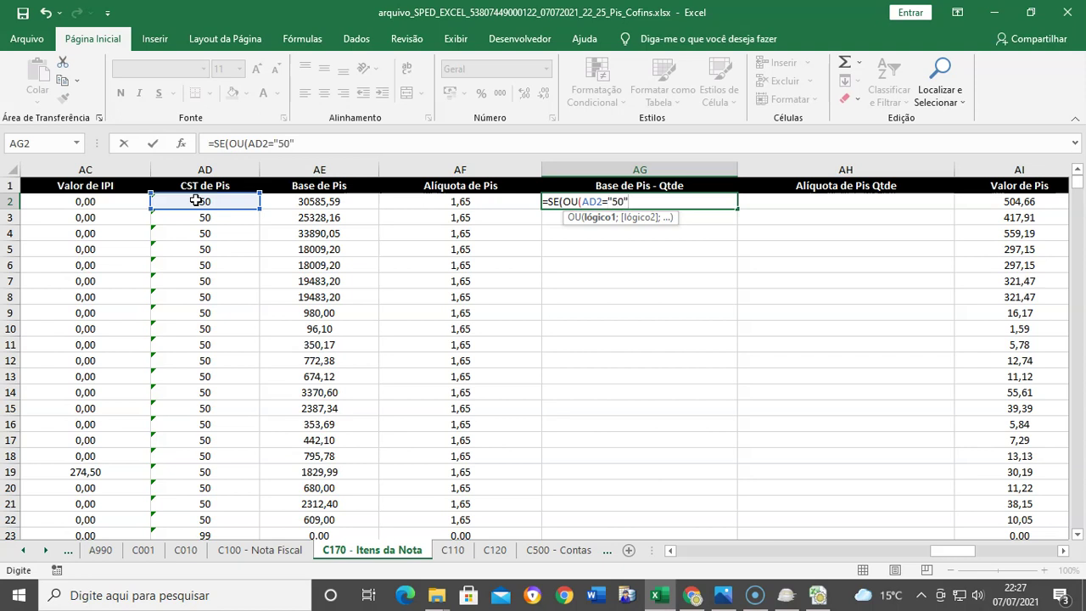
pyautogui.write('";')
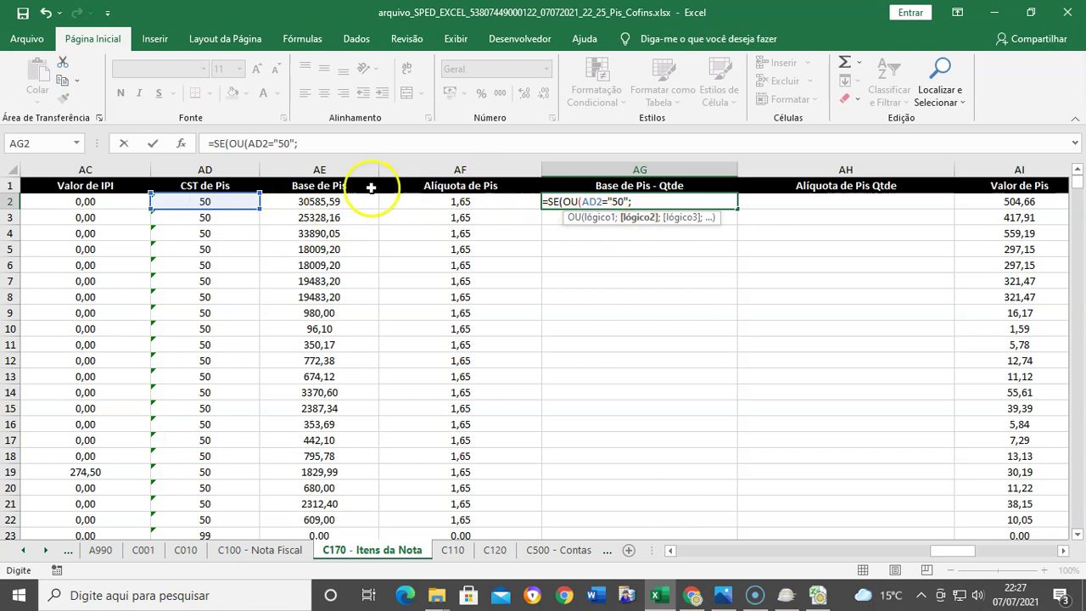
pyautogui.click(212, 201)
pyautogui.write('="01')
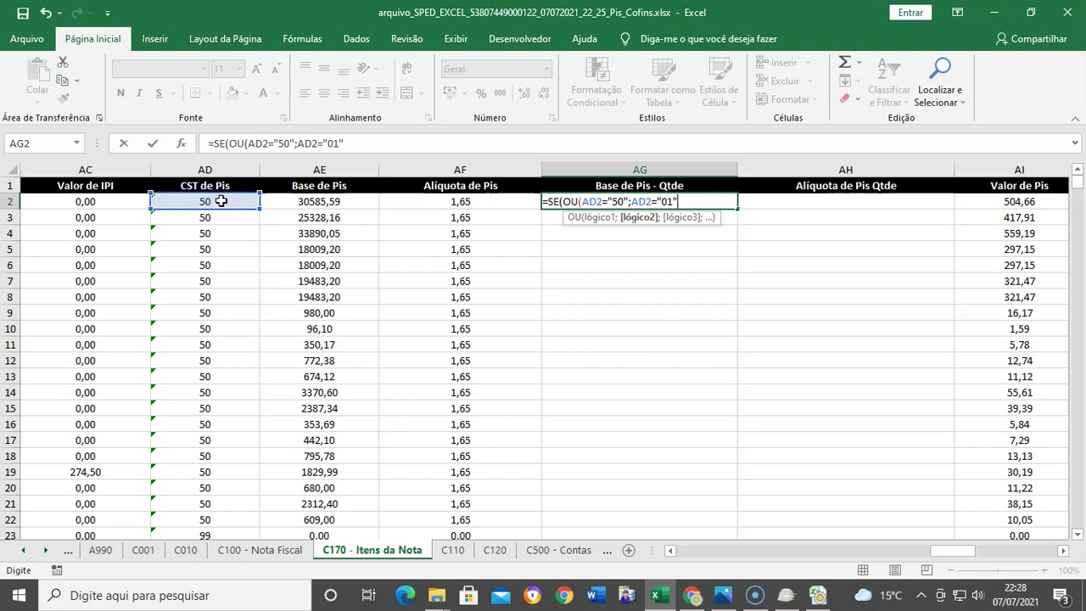
pyautogui.write(');')
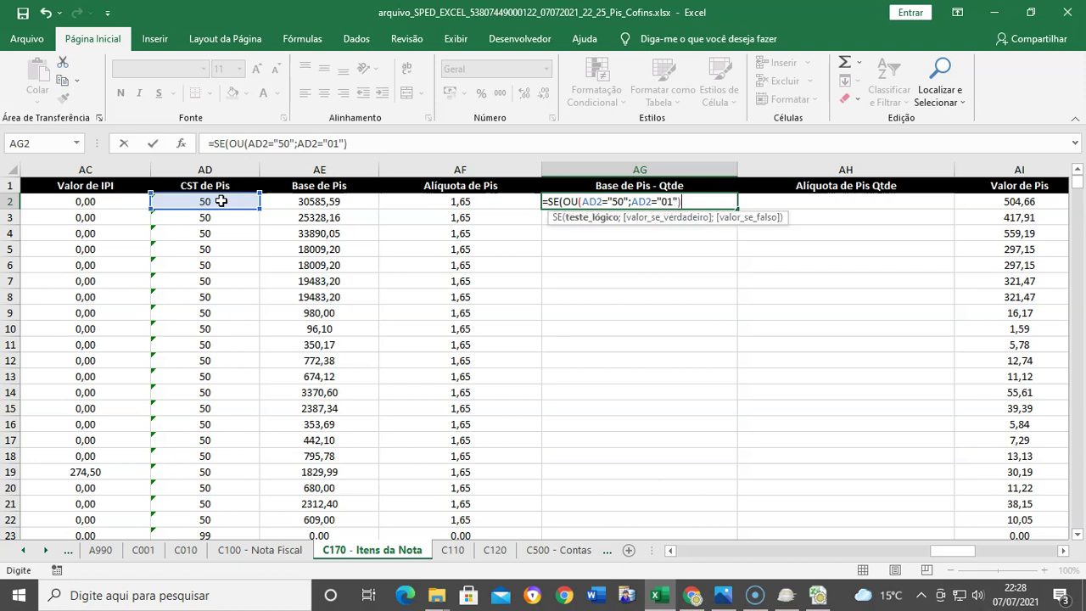
# Set the SE formula's value-if-true argument to Base de Pis minus Valor de Icms, AE2-T2.
pyautogui.click(327, 202)
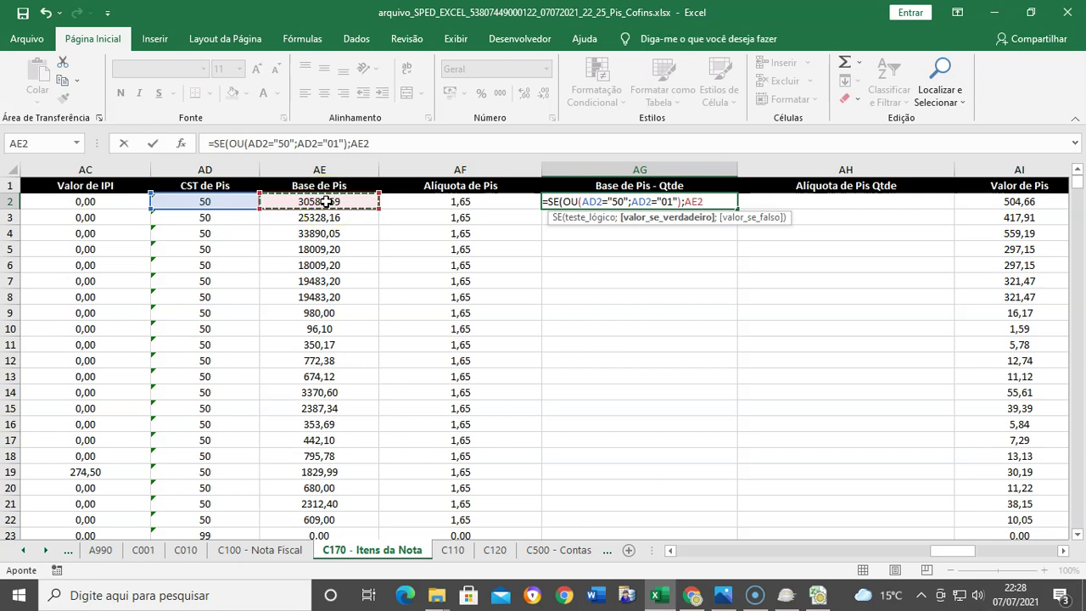
pyautogui.write('-')
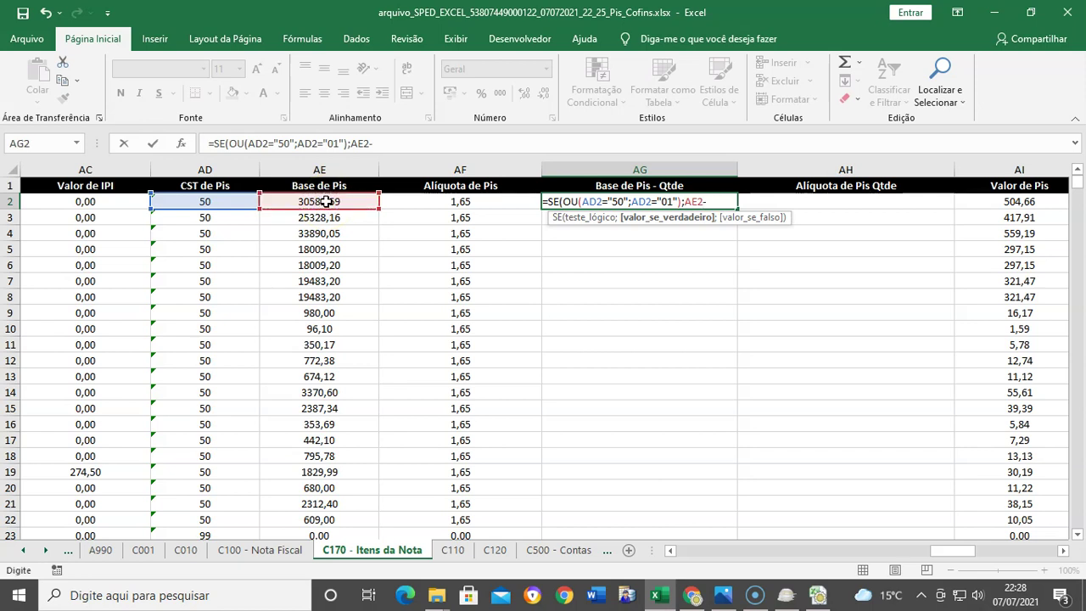
pyautogui.moveTo(673, 554); pyautogui.dragTo(673, 554)
pyautogui.click(673, 553)
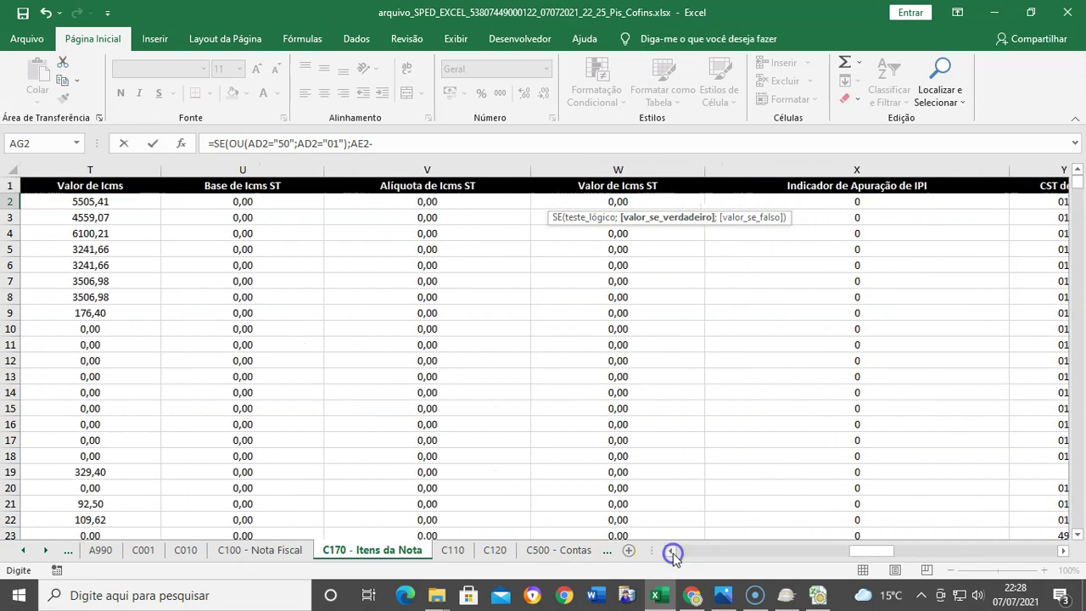
pyautogui.click(673, 553)
pyautogui.click(257, 203)
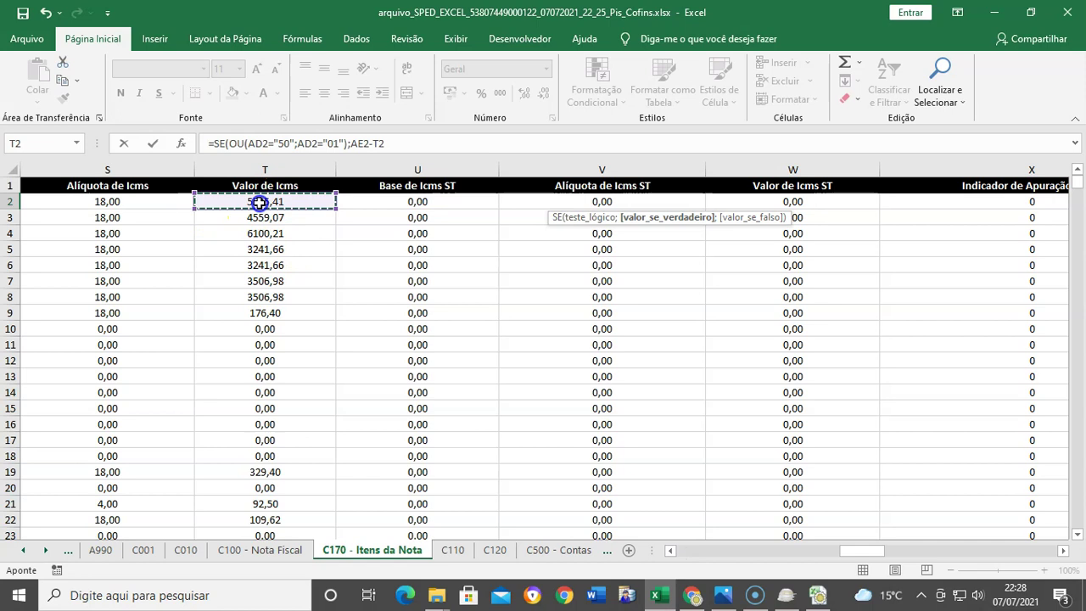
pyautogui.moveTo(1064, 551); pyautogui.dragTo(1059, 553)
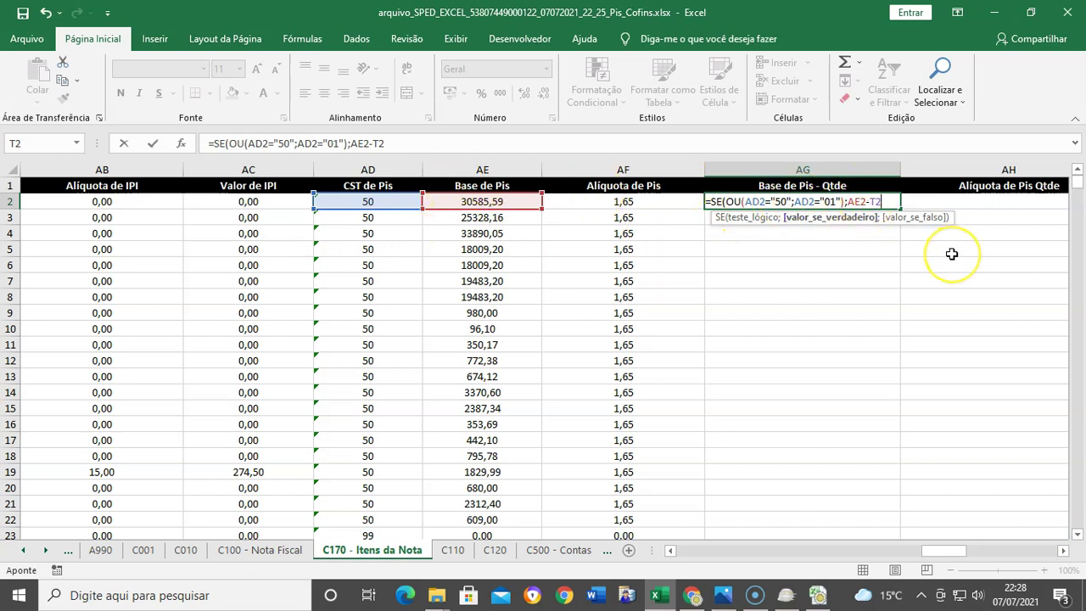
# Add Base de Pis AE2 as the value-if-false argument, close the SE formula and enter it in AG2.
pyautogui.press('BackSpace')
pyautogui.write(';')
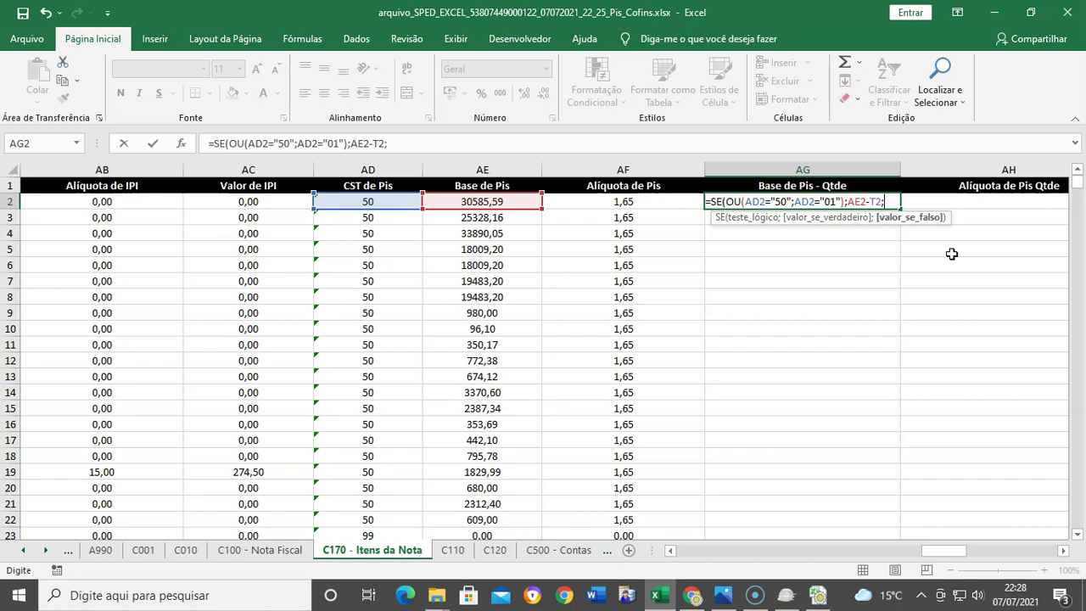
pyautogui.click(469, 202)
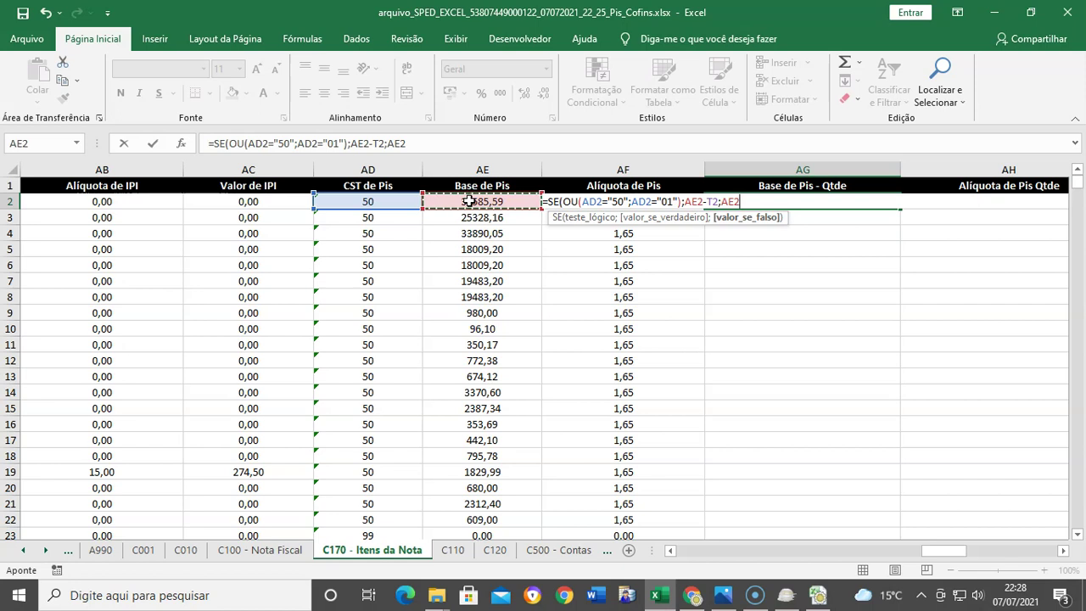
pyautogui.write(')')
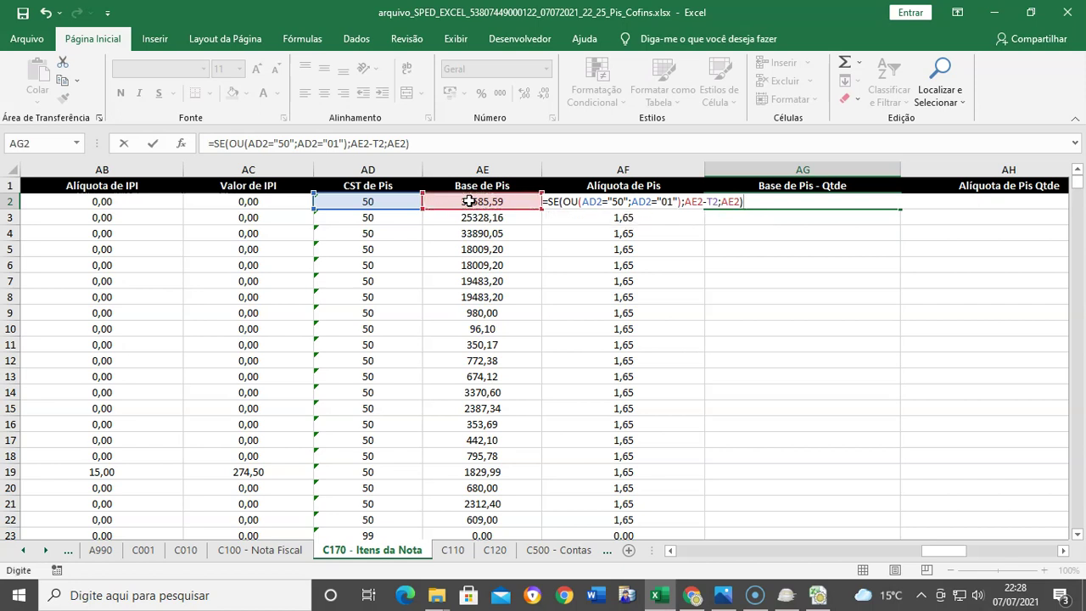
pyautogui.press('Return')
pyautogui.press('Up')
pyautogui.click(844, 264)
pyautogui.click(834, 204)
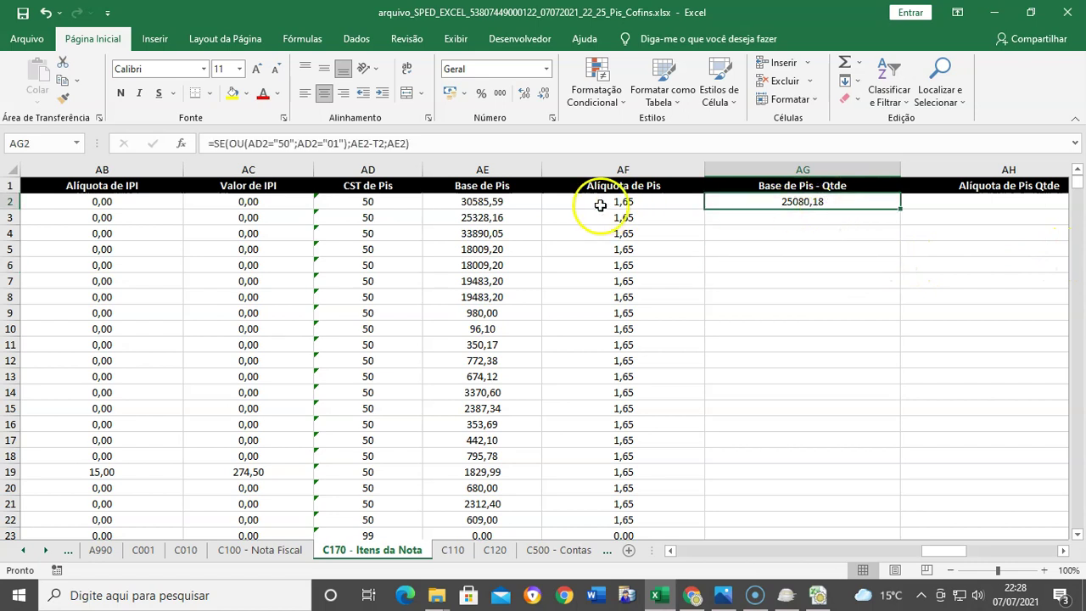
# Check the AG2 result against the CST de Pis, Base de Pis and Valor de Icms cells in row 2.
pyautogui.click(507, 202)
pyautogui.press('Left')
pyautogui.press('Left')
pyautogui.press('Left')
pyautogui.press('Left')
pyautogui.press('Left')
pyautogui.press('Left')
pyautogui.press('Left')
pyautogui.press('Left')
pyautogui.press('Left')
pyautogui.press('Left')
pyautogui.press('Left')
pyautogui.press('Left')
pyautogui.press('Left')
pyautogui.press('Left')
pyautogui.press('Left')
pyautogui.press('Left')
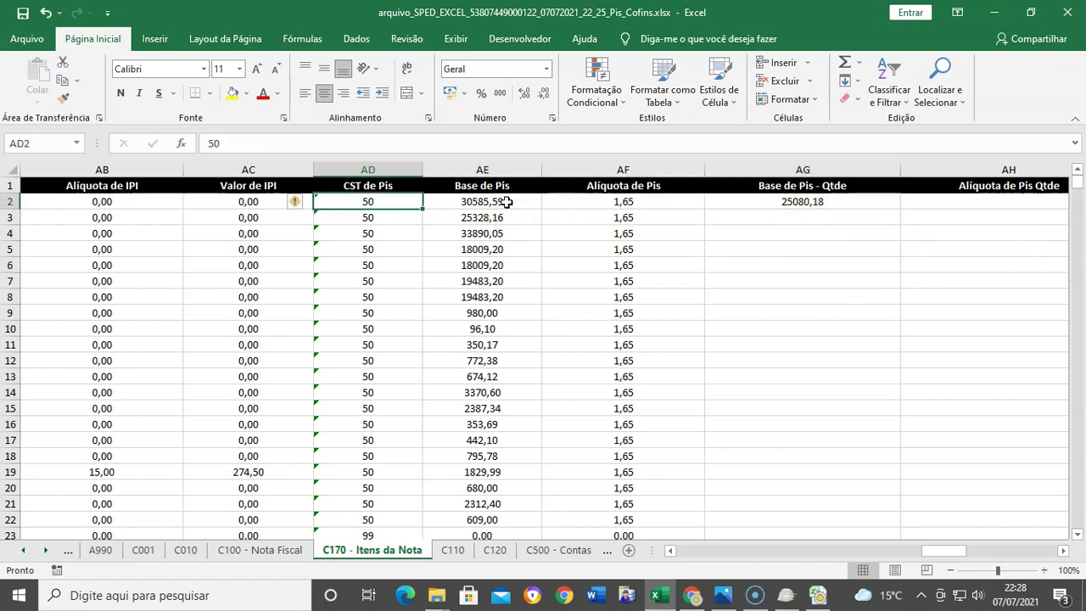
pyautogui.press('Right')
pyautogui.press('Right')
pyautogui.press('Right')
pyautogui.press('Right')
pyautogui.press('Right')
pyautogui.press('Right')
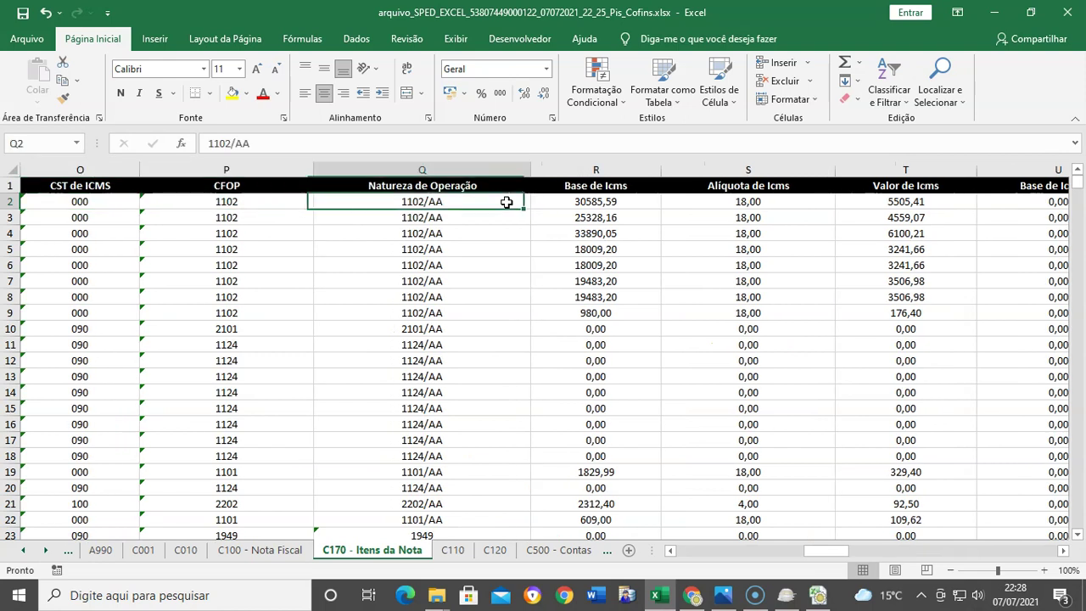
pyautogui.press('Left')
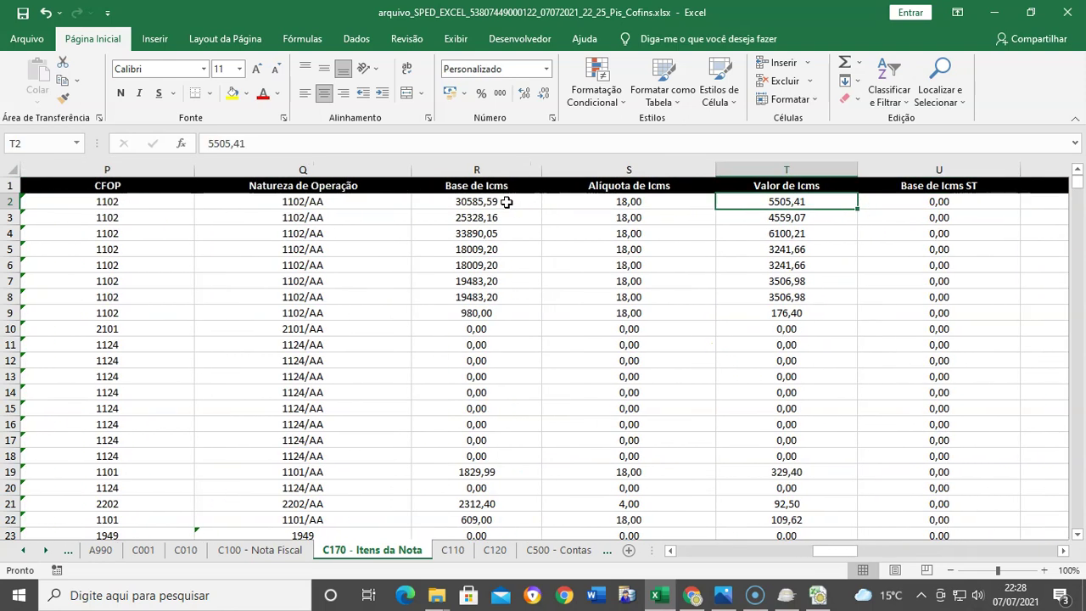
pyautogui.press('Right')
pyautogui.press('Right')
pyautogui.press('Right')
pyautogui.press('Right')
pyautogui.press('Right')
pyautogui.press('Right')
pyautogui.press('Right')
pyautogui.press('Right')
pyautogui.press('Right')
pyautogui.press('Right')
pyautogui.press('Right')
pyautogui.press('Right')
pyautogui.press('Right')
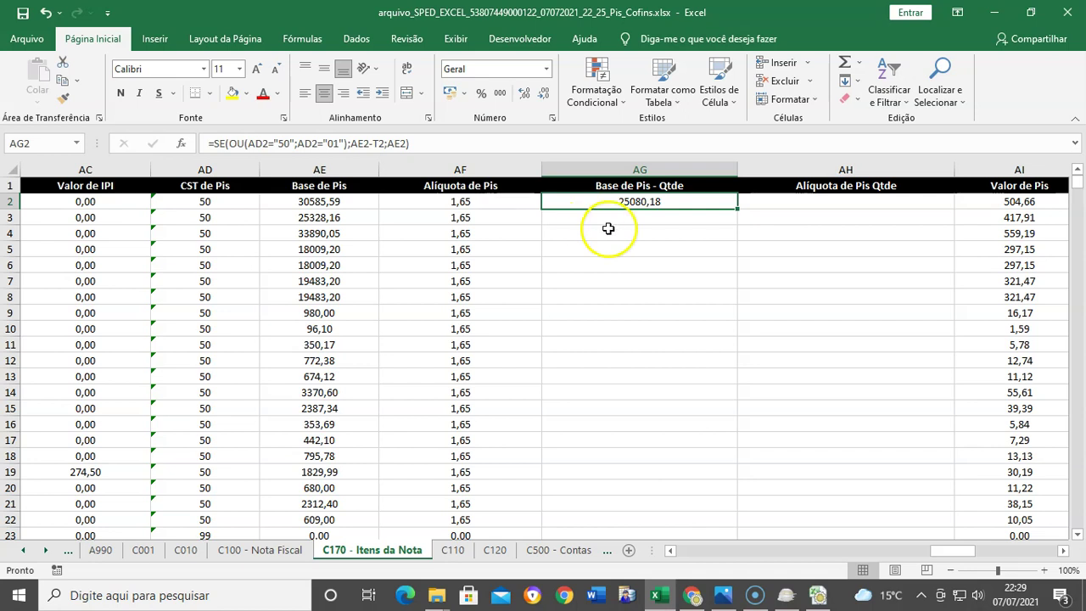
# Change the CST de Pis in AD2 to 70 to test the formula's value-if-false branch.
pyautogui.click(654, 232)
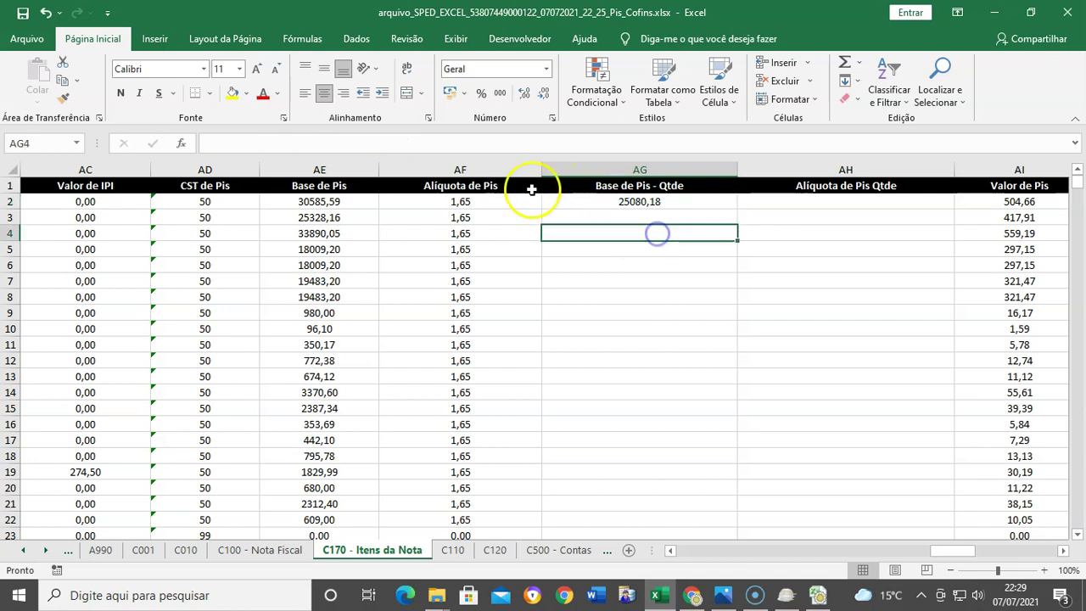
pyautogui.click(205, 201)
pyautogui.write('70')
pyautogui.press('Return')
pyautogui.press('Up')
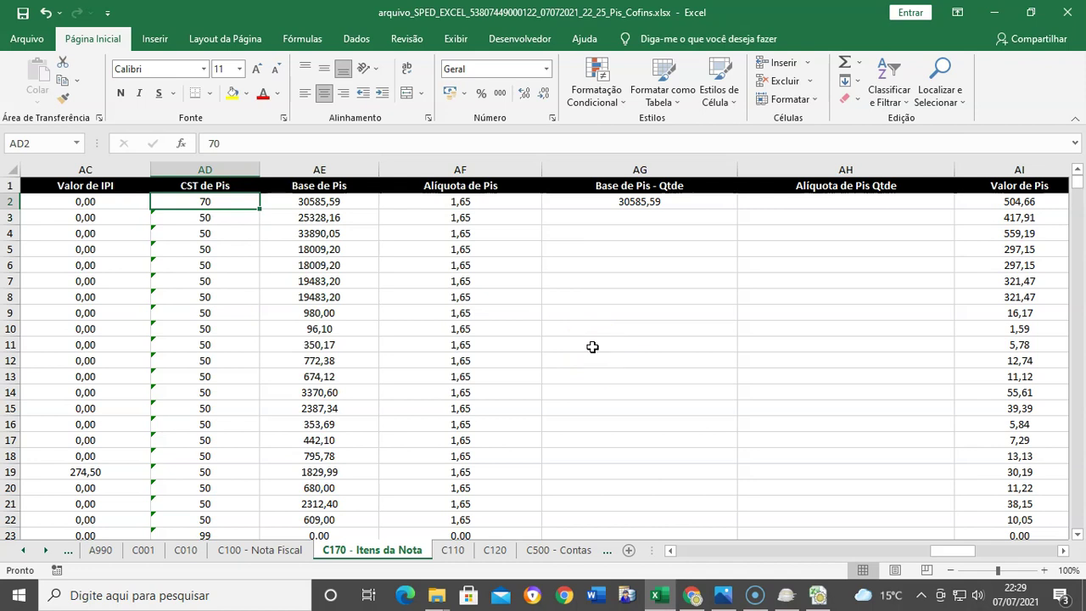
# Restore the CST de Pis in AD2 to 50 and return to the formula cell AG2.
pyautogui.write('5')
pyautogui.press('Return')
pyautogui.press('Up')
pyautogui.press('Right')
pyautogui.press('Down')
pyautogui.press('Down')
pyautogui.press('Down')
pyautogui.press('Up')
pyautogui.press('Up')
pyautogui.press('Up')
pyautogui.press('Right')
pyautogui.press('Right')
pyautogui.press('Down')
pyautogui.press('Up')
pyautogui.press('Left')
pyautogui.press('Left')
pyautogui.press('Left')
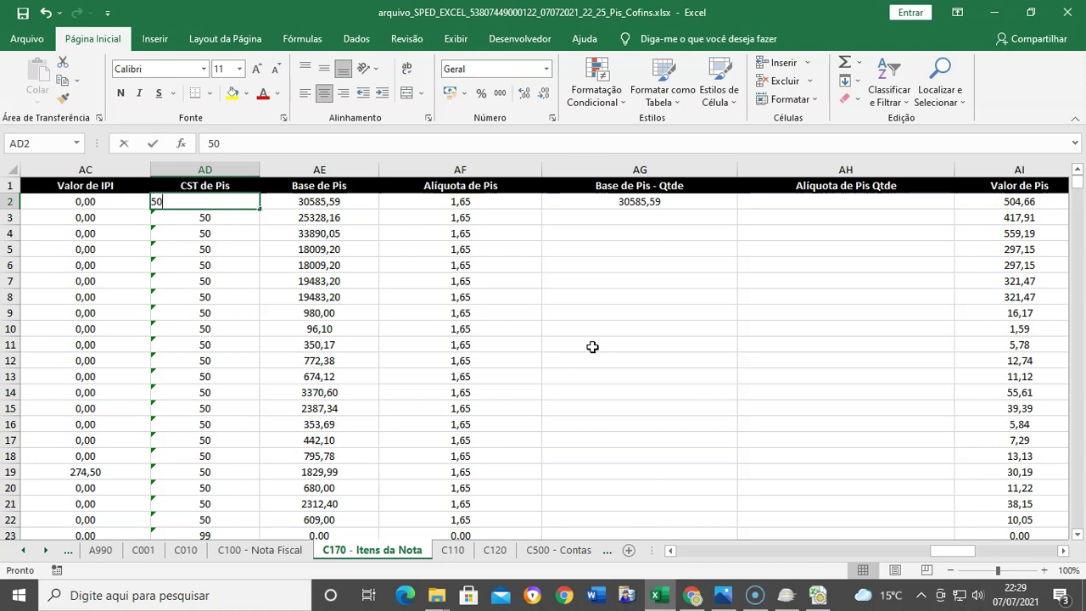
pyautogui.press('Return')
pyautogui.press('Up')
pyautogui.press('Right')
pyautogui.press('Right')
pyautogui.press('Right')
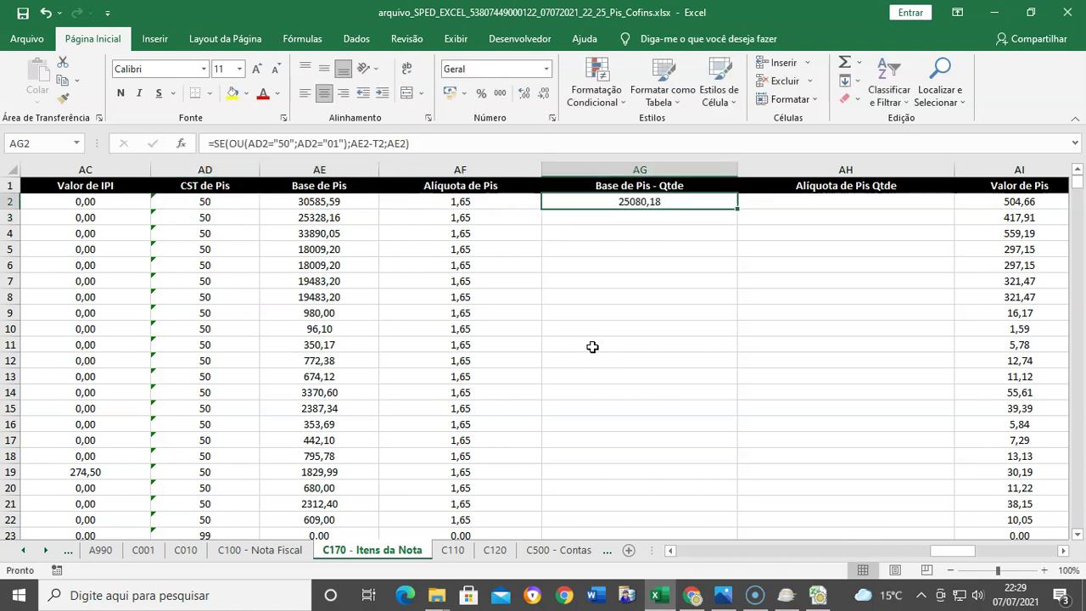
# Copy the AG2 formula into AG5256, the last data row of the Base de Pis - Qtde column.
pyautogui.hotkey('ctrl', 'c')
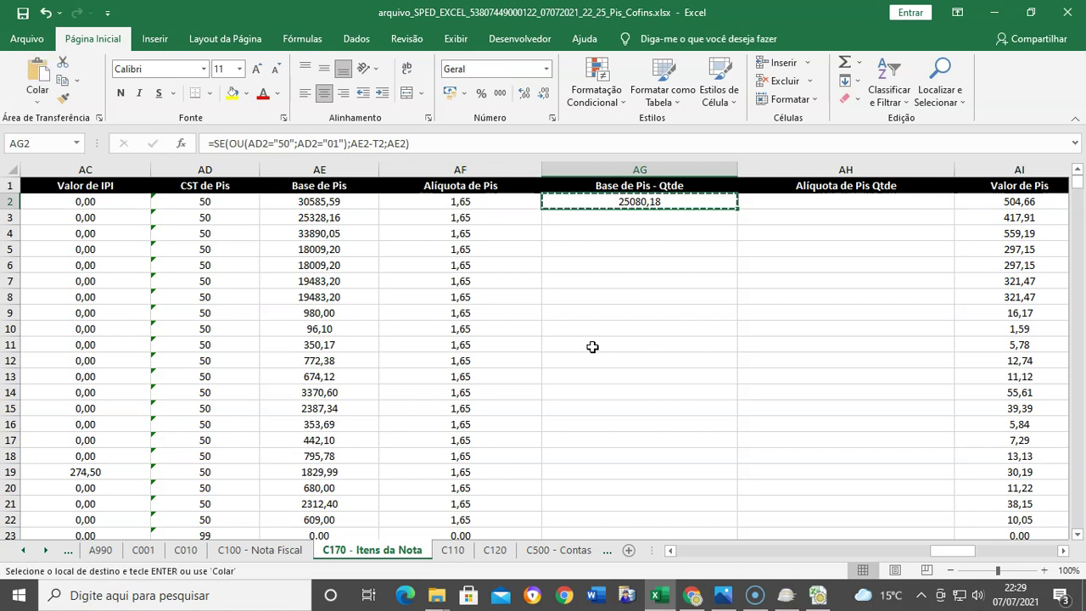
pyautogui.press('Left')
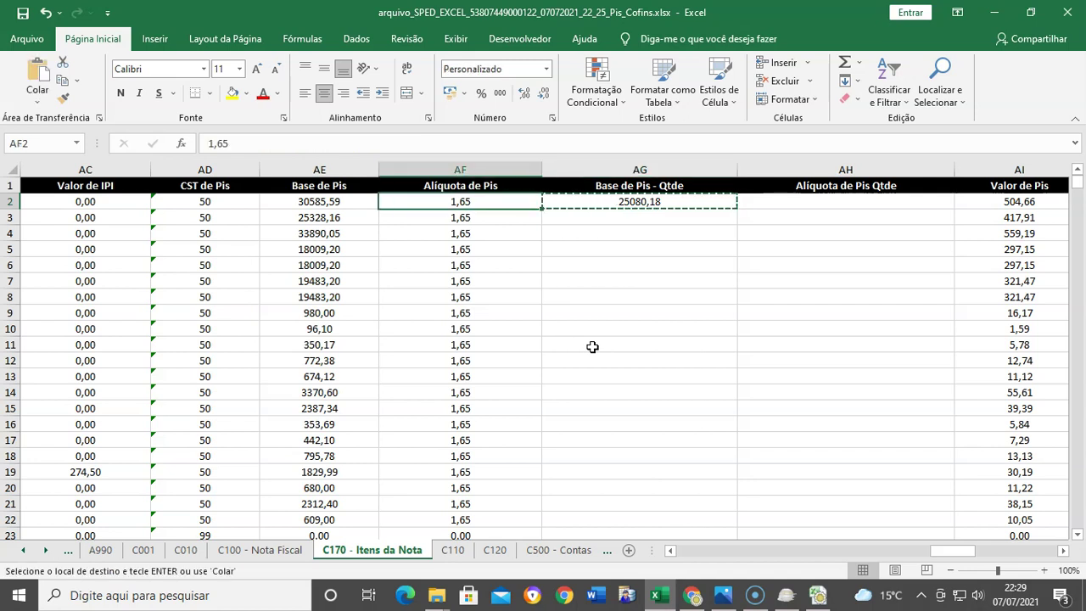
pyautogui.press('Right')
pyautogui.press('Left')
pyautogui.hotkey('ctrl', 'Down')
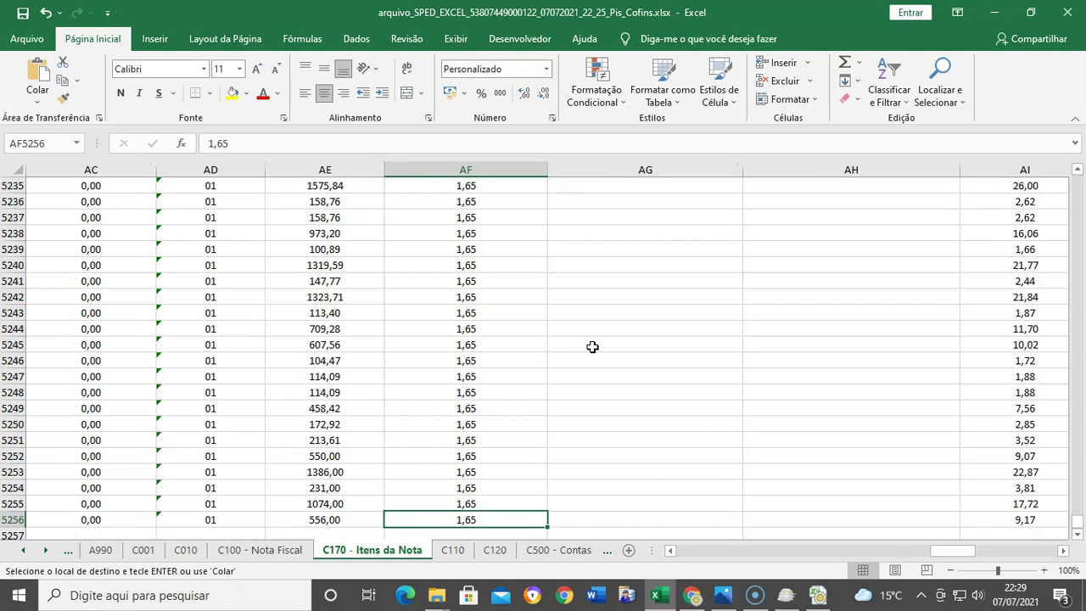
pyautogui.press('Right')
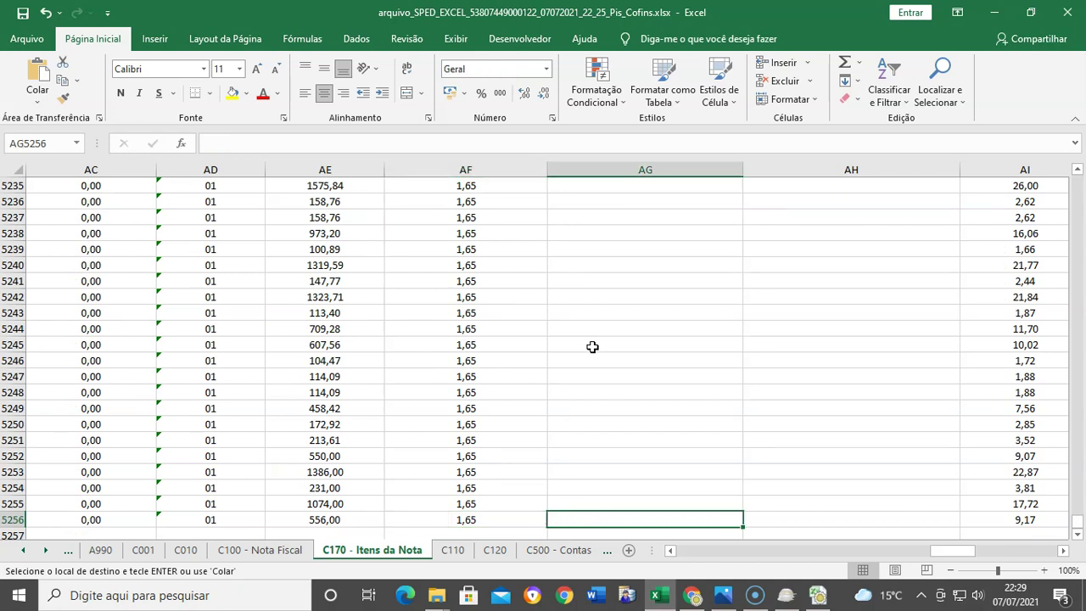
pyautogui.hotkey('ctrl', 'v')
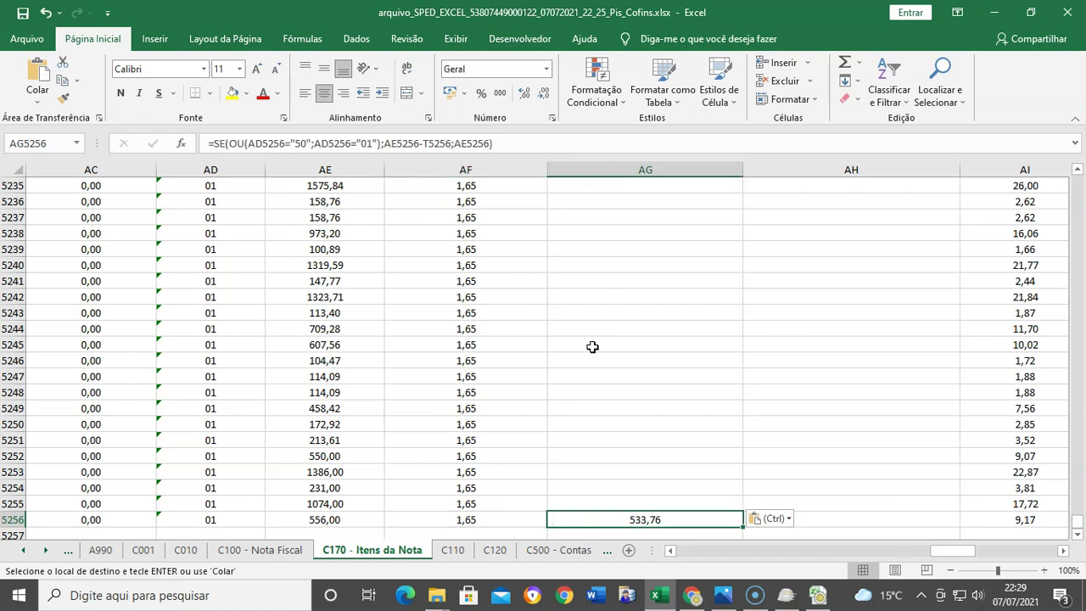
# Check the AG5256 result against the CST de Pis, Base de Pis and Valor de Icms cells in row 5256.
pyautogui.press('Left')
pyautogui.press('Left')
pyautogui.press('Left')
pyautogui.press('Left')
pyautogui.press('Right')
pyautogui.press('Right')
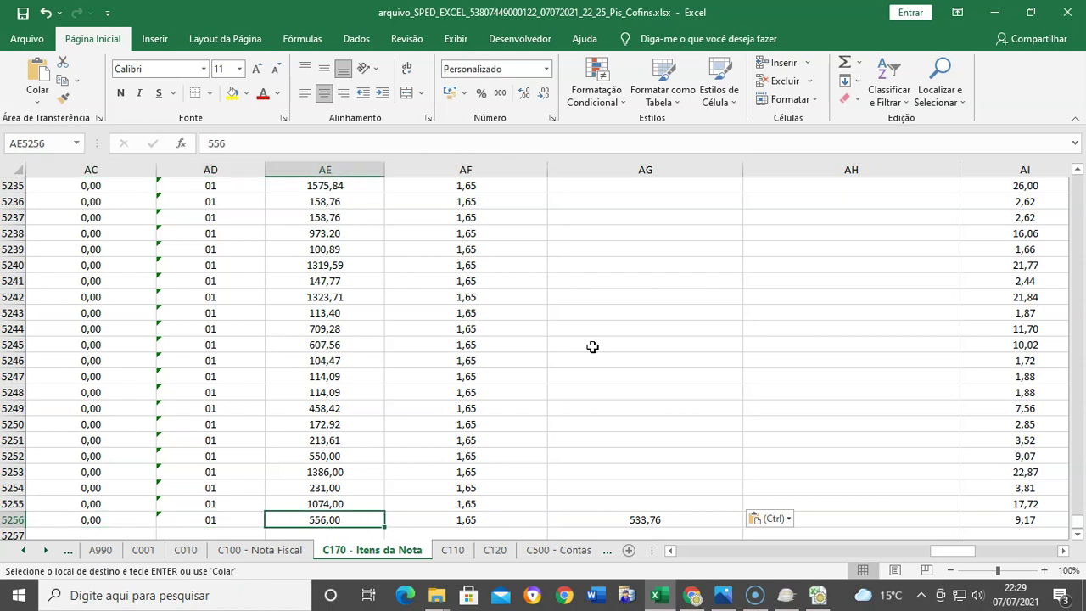
pyautogui.press('Left')
pyautogui.press('Left')
pyautogui.press('Left')
pyautogui.press('Left')
pyautogui.press('Left')
pyautogui.press('Left')
pyautogui.press('Left')
pyautogui.press('Left')
pyautogui.press('Left')
pyautogui.press('Left')
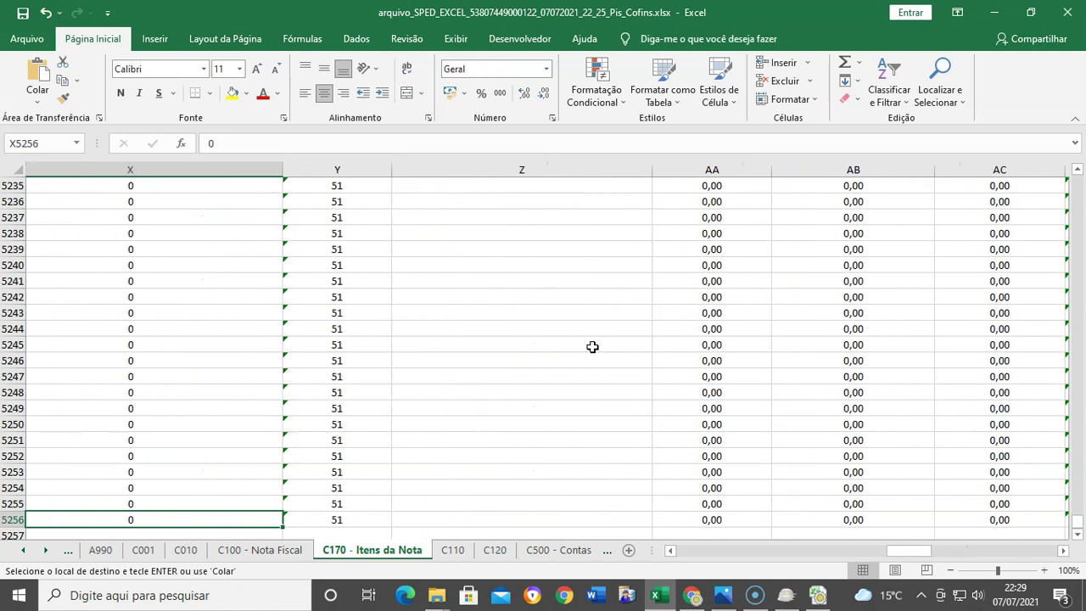
pyautogui.press('Left')
pyautogui.press('Left')
pyautogui.press('Right')
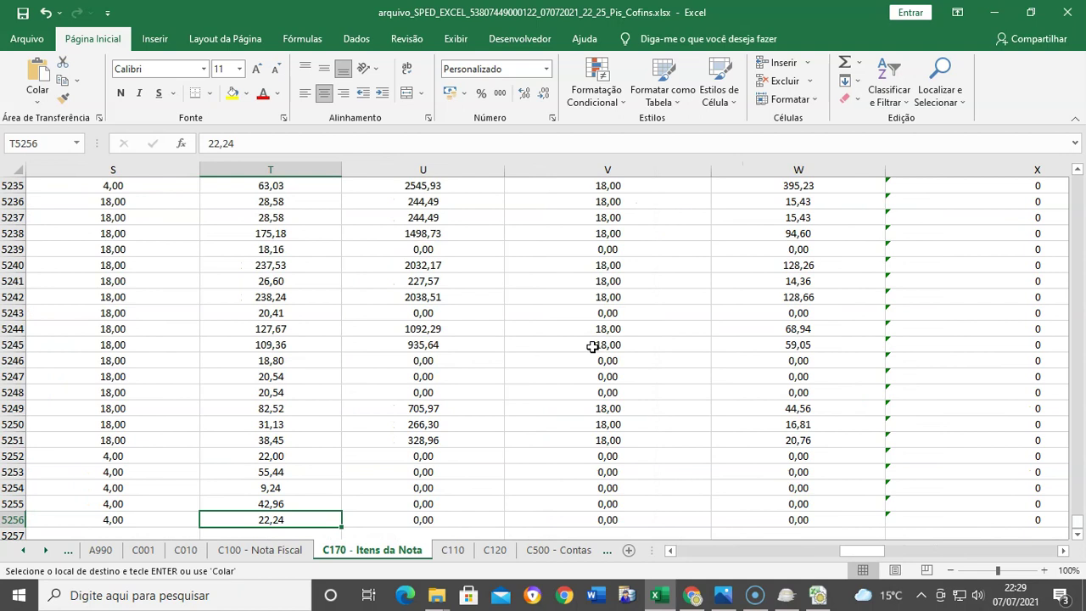
pyautogui.press('Right')
pyautogui.press('Right')
pyautogui.press('Right')
pyautogui.press('Right')
pyautogui.press('Right')
pyautogui.press('Right')
pyautogui.press('Right')
pyautogui.press('Right')
pyautogui.press('Right')
pyautogui.press('Right')
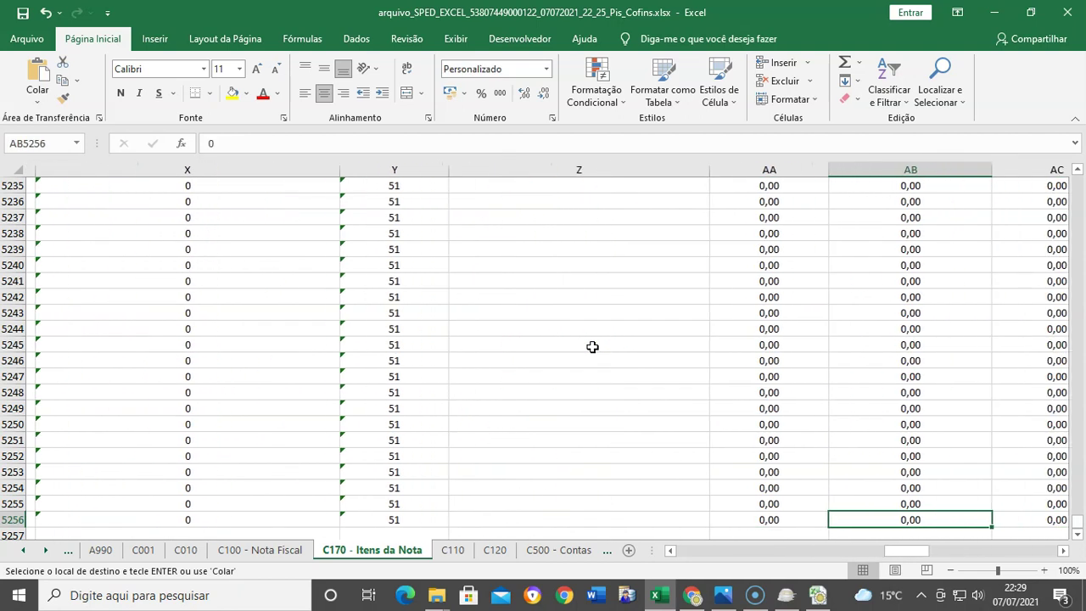
pyautogui.press('Left')
pyautogui.press('Right')
pyautogui.press('Right')
pyautogui.press('Right')
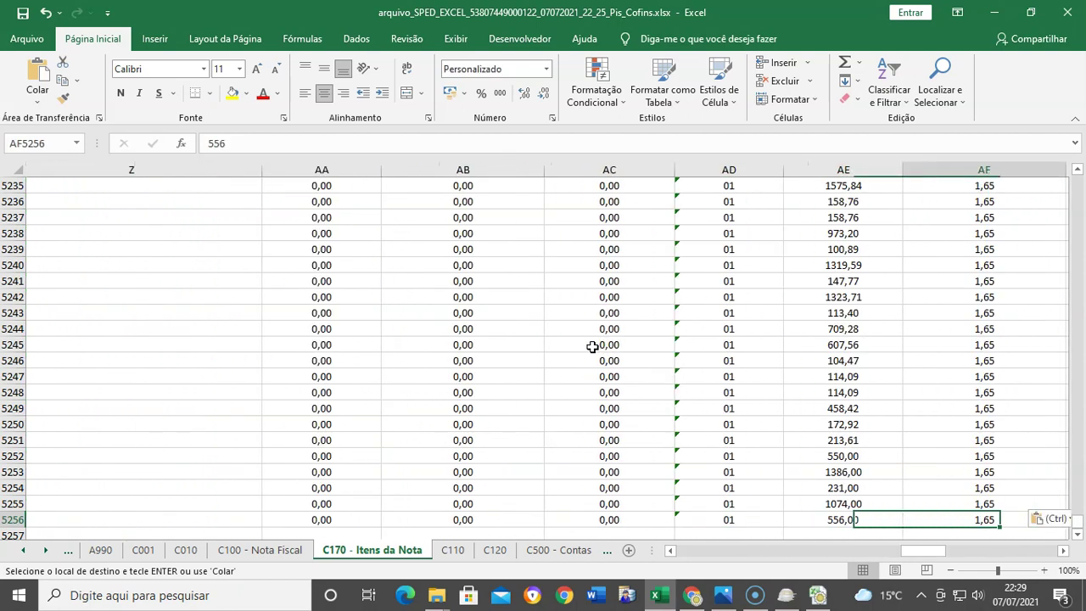
pyautogui.press('Left')
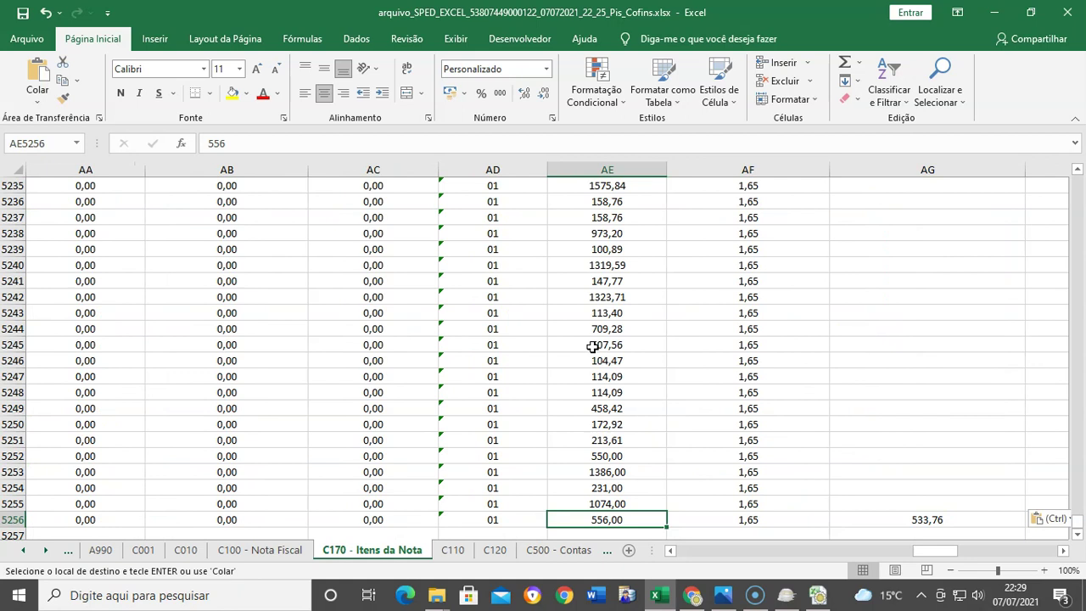
pyautogui.press('Right')
pyautogui.press('Right')
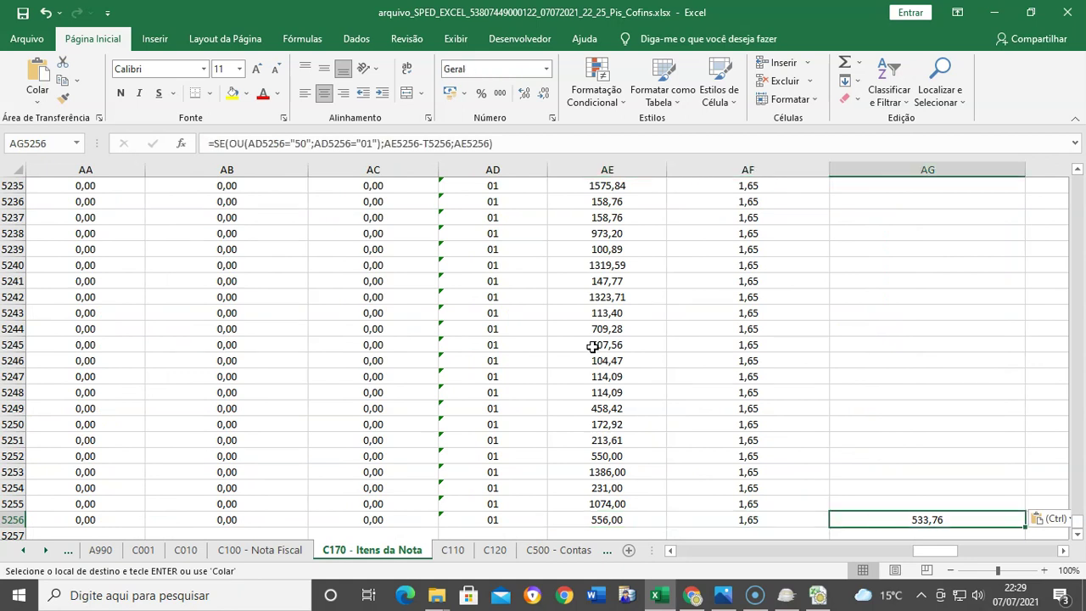
pyautogui.hscroll(2, 592, 347)
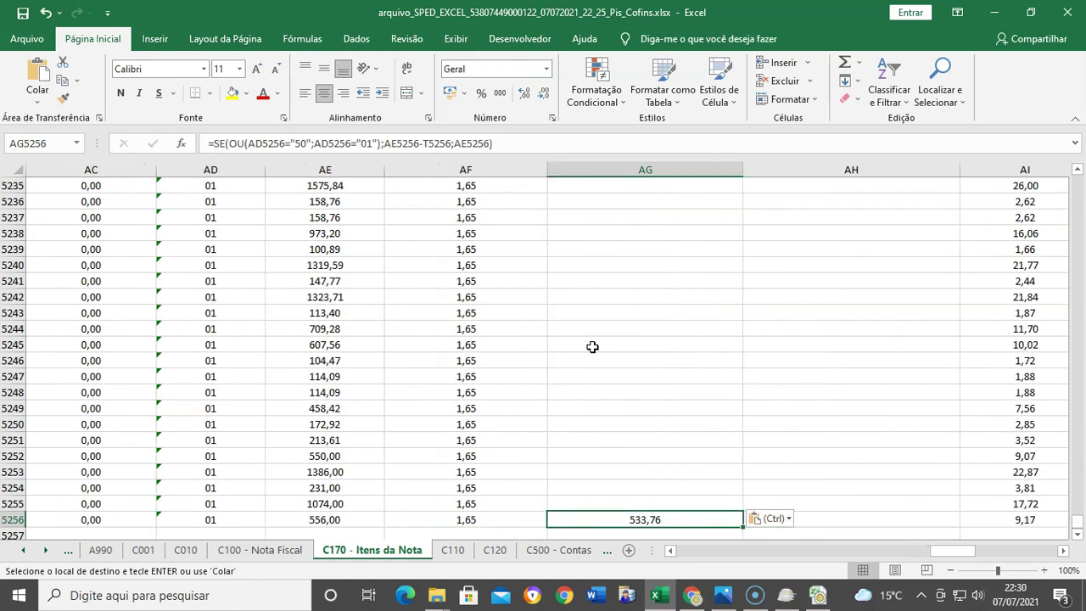
# Copy the AG5256 formula up through the whole Base de Pis - Qtde column, from AG2 to AG5255.
pyautogui.press('ctrl')
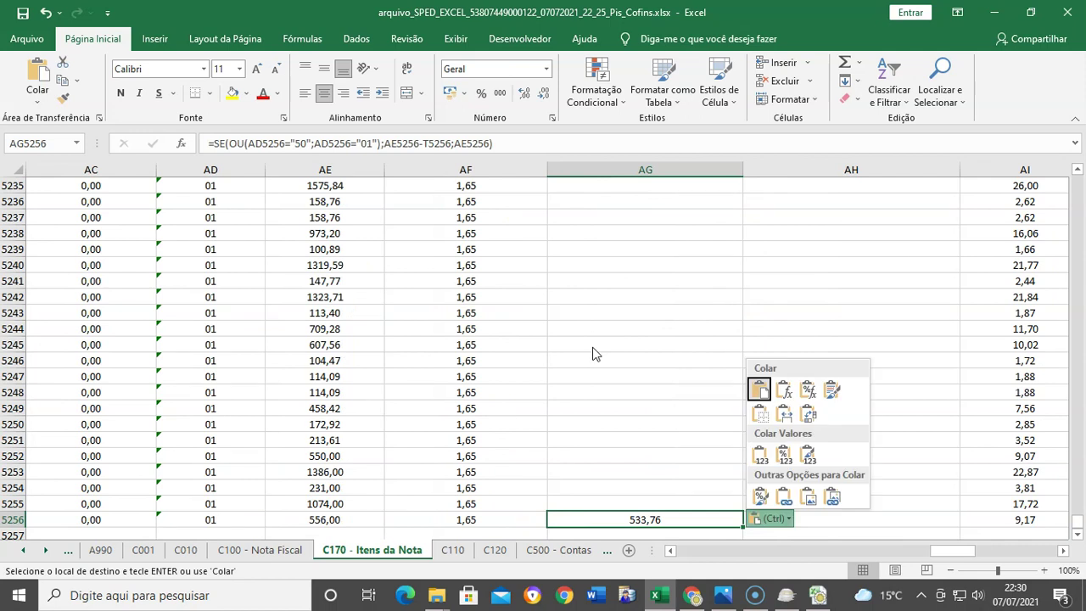
pyautogui.press('Escape')
pyautogui.click(665, 522)
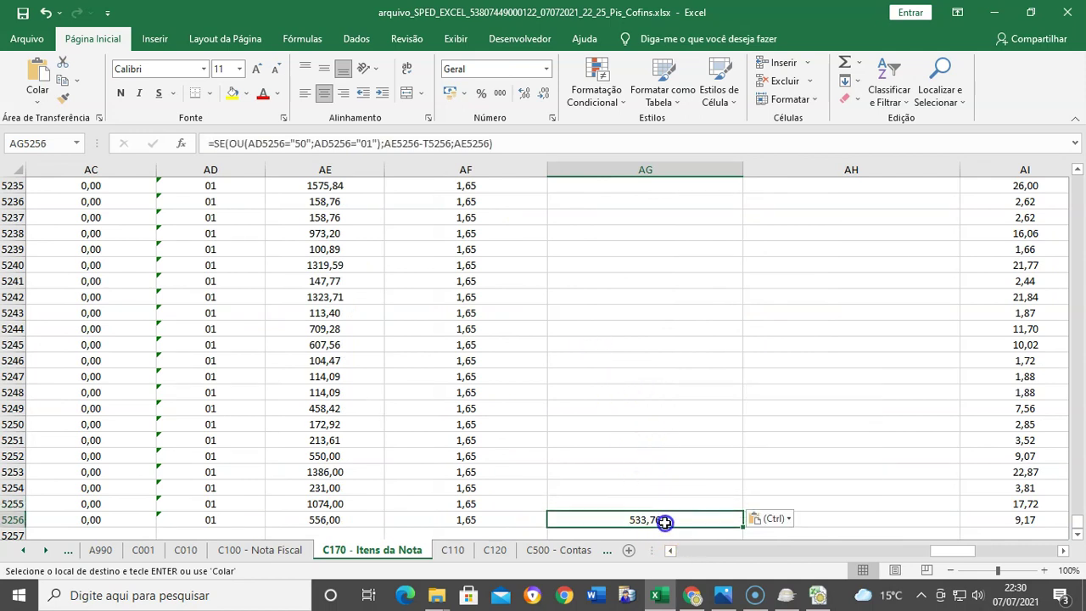
pyautogui.hotkey('ctrl', 'c')
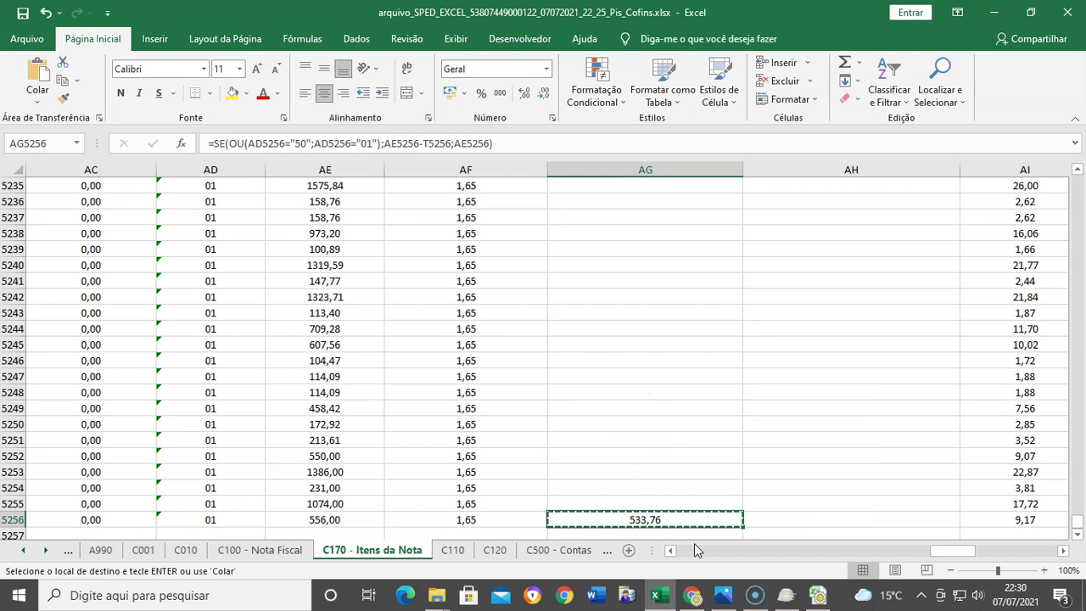
pyautogui.hotkey('ctrl', 'shift', 'Up')
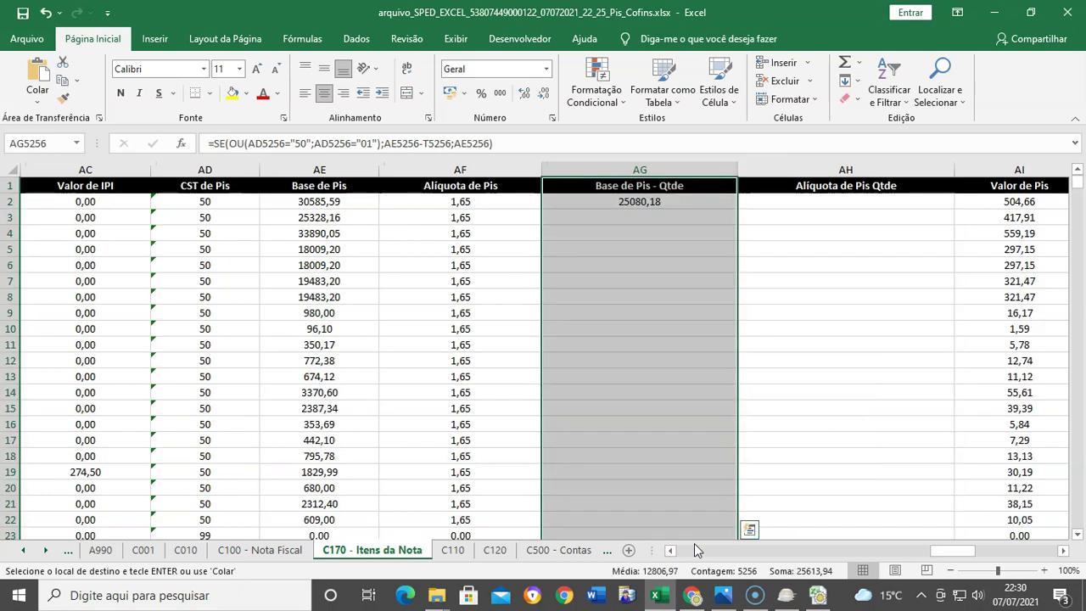
pyautogui.hotkey('shift', 'Down')
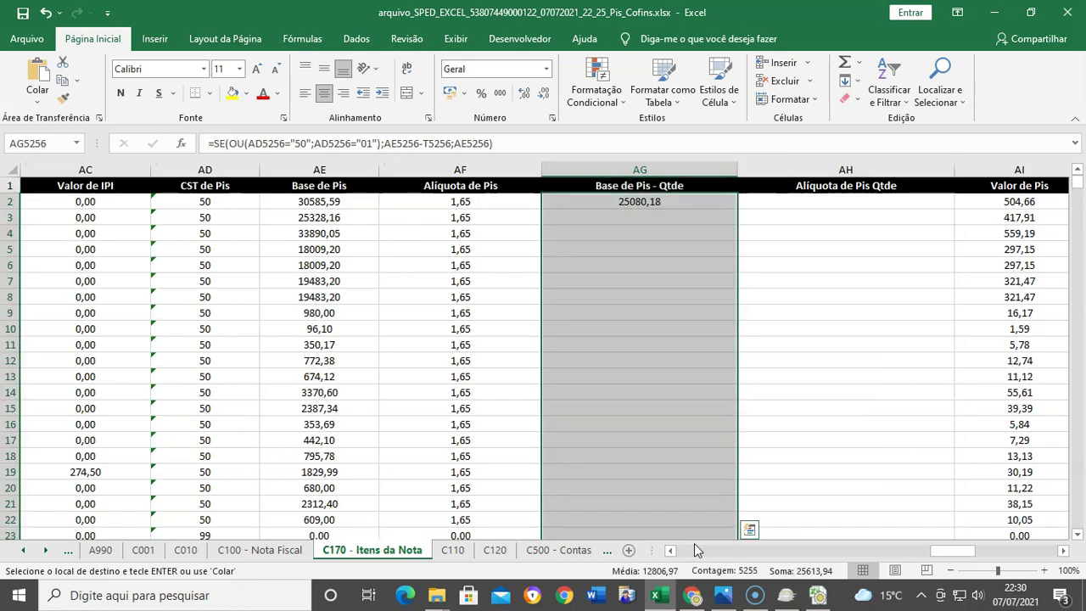
pyautogui.hotkey('ctrl', 'v')
# Check the filled Base de Pis - Qtde results against Base de Pis in the last and first data rows.
pyautogui.press('Up')
pyautogui.press('Up')
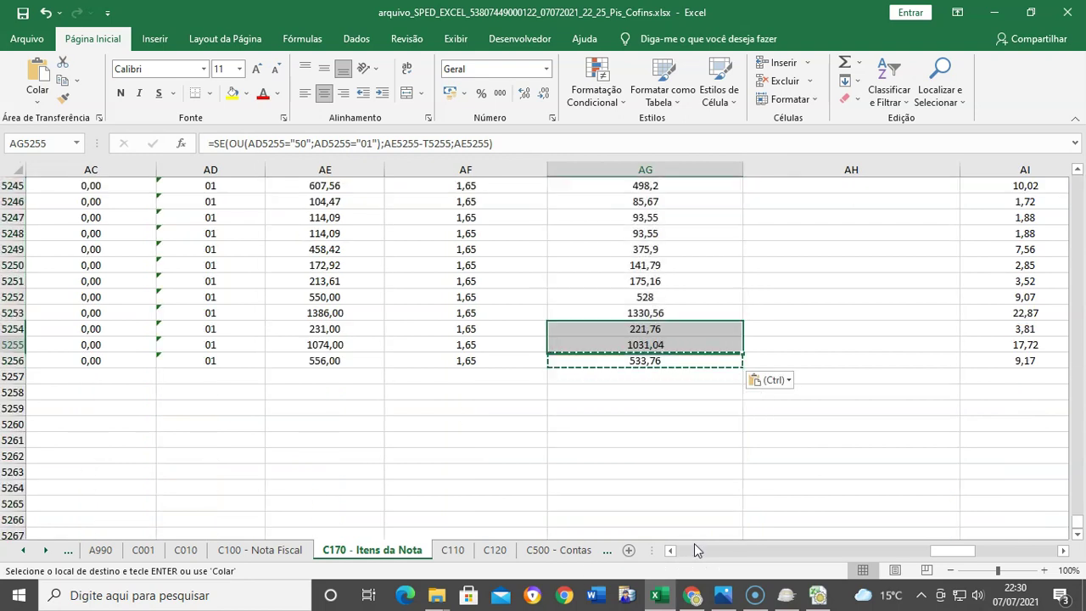
pyautogui.press('Up')
pyautogui.press('Up')
pyautogui.press('Left')
pyautogui.press('Left')
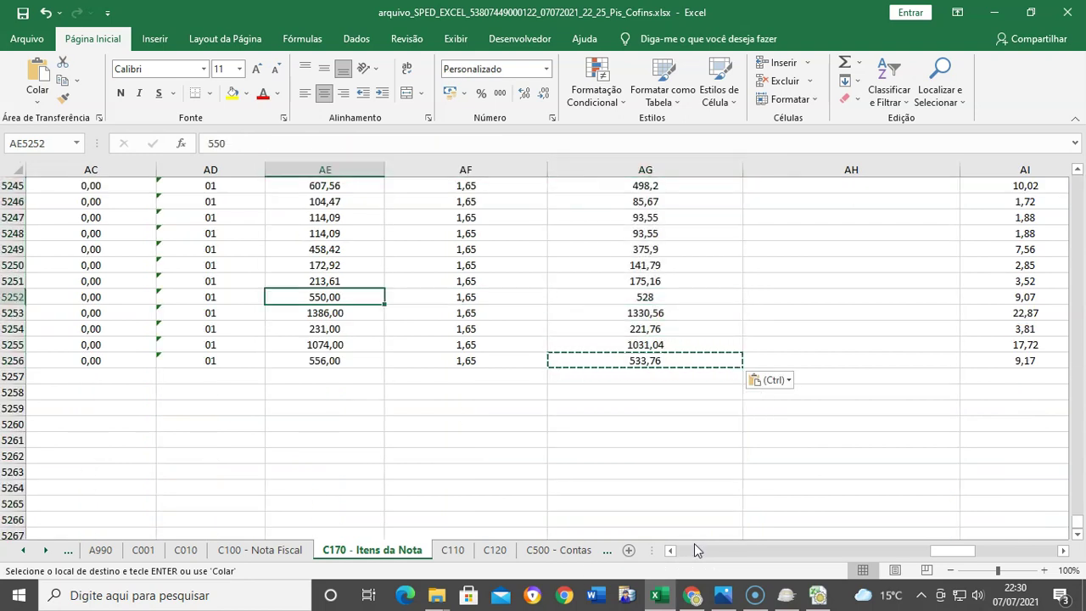
pyautogui.press('Right')
pyautogui.press('Right')
pyautogui.press('Up')
pyautogui.hotkey('ctrl', 'Up')
pyautogui.press('Down')
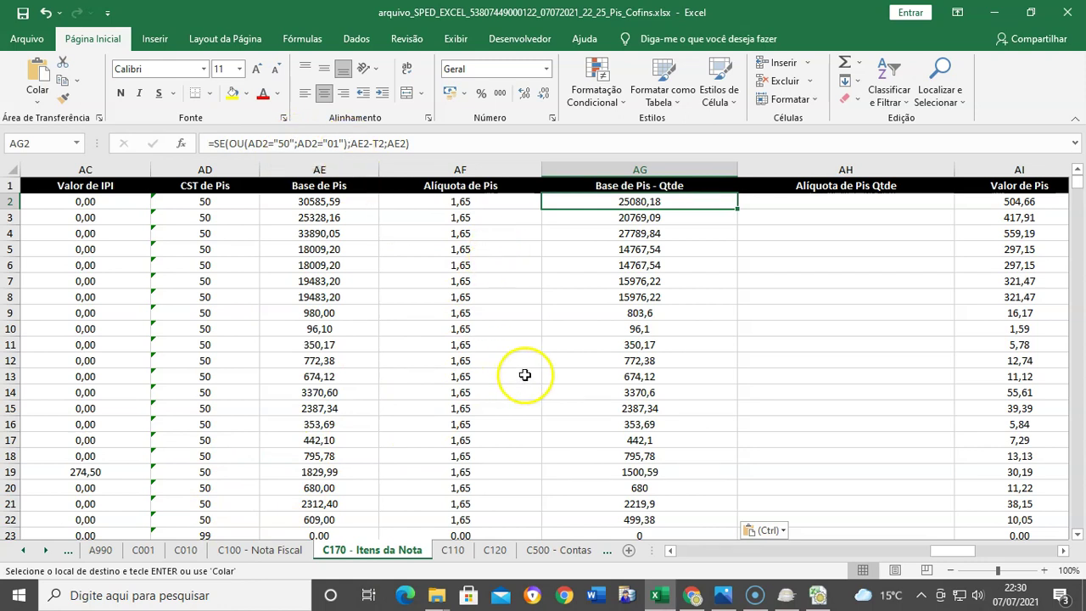
pyautogui.click(746, 375)
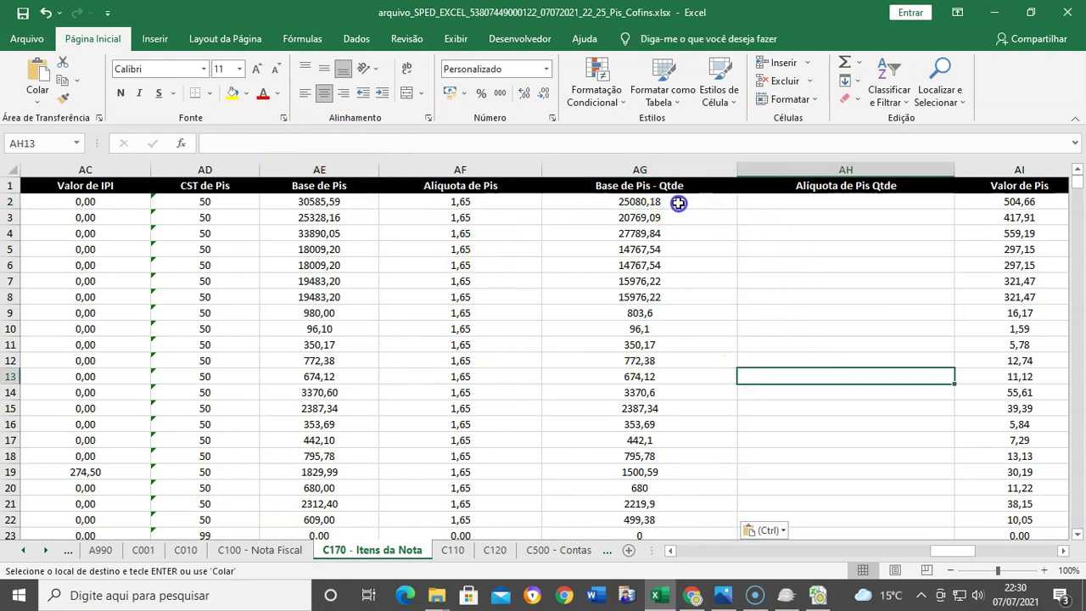
# Copy the Base de Pis - Qtde results in AG2:AG5256 and paste them as values over Base de Cofins in AK2:AK5256.
pyautogui.click(678, 202)
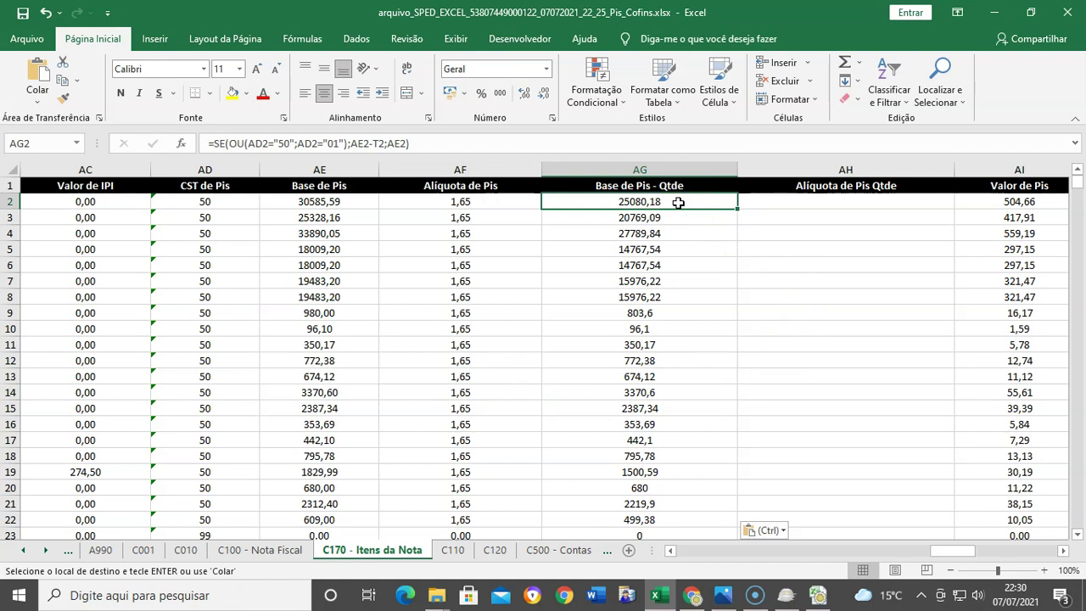
pyautogui.hotkey('ctrl', 'shift', 'Down')
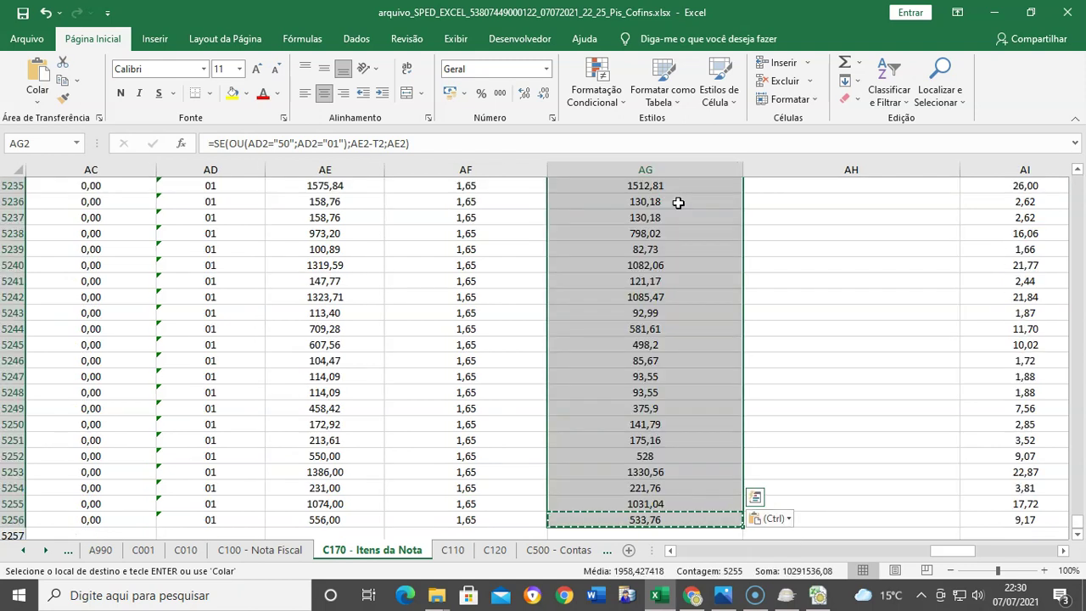
pyautogui.rightClick(678, 202)
pyautogui.click(748, 241)
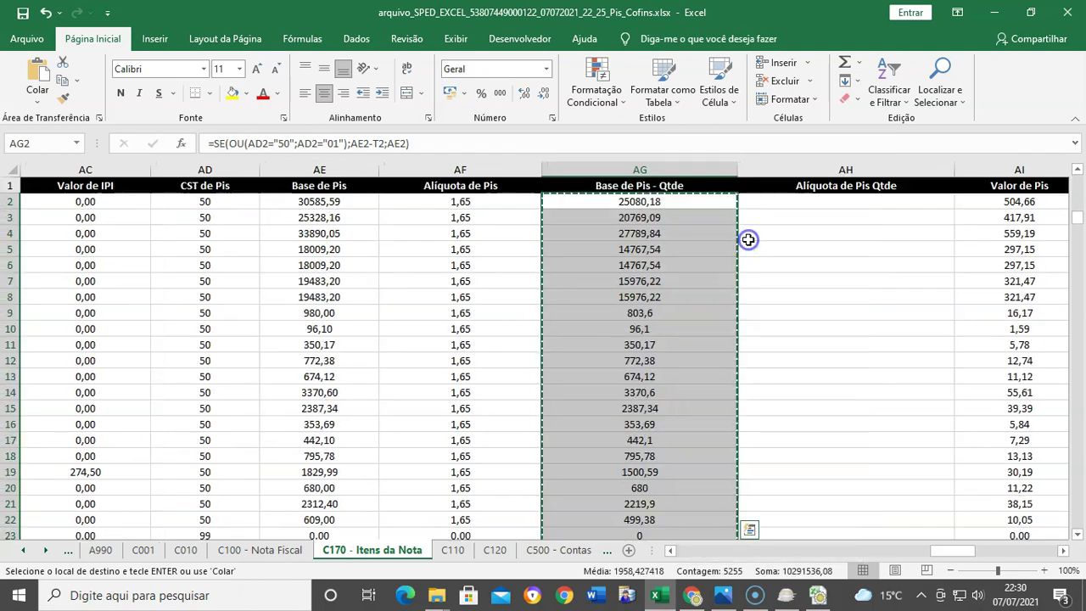
pyautogui.click(1064, 552)
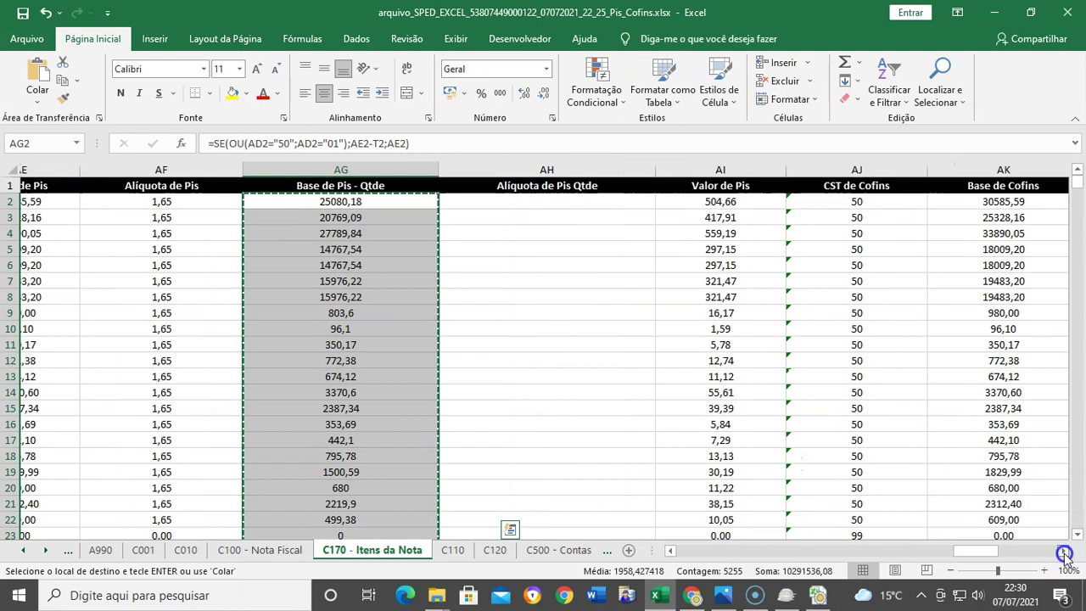
pyautogui.click(1064, 552)
pyautogui.click(776, 202)
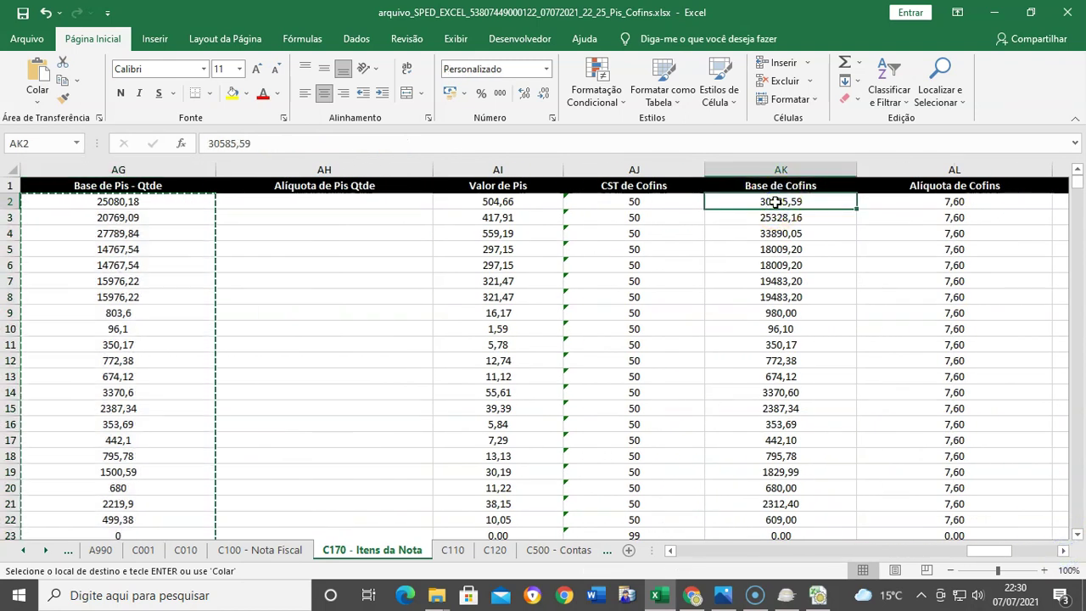
pyautogui.hotkey('ctrl', 'shift', 'Down')
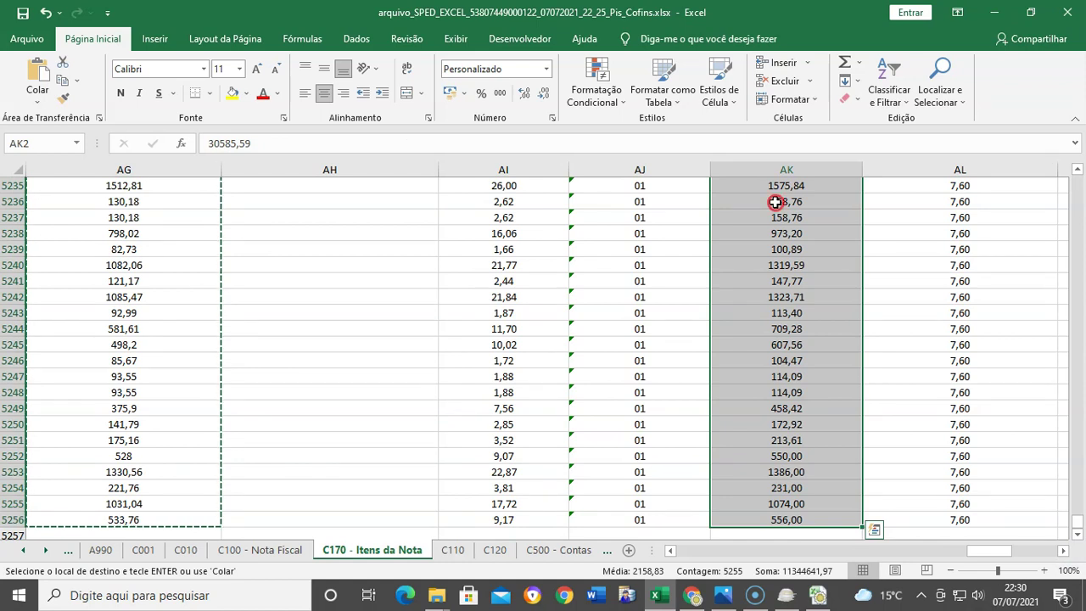
pyautogui.rightClick(776, 202)
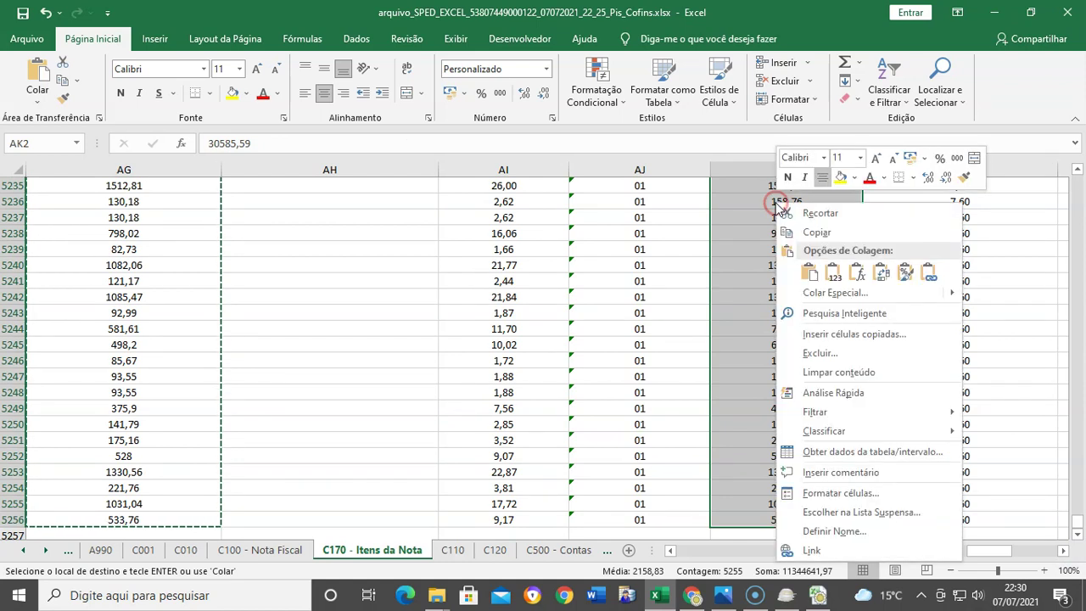
pyautogui.click(832, 280)
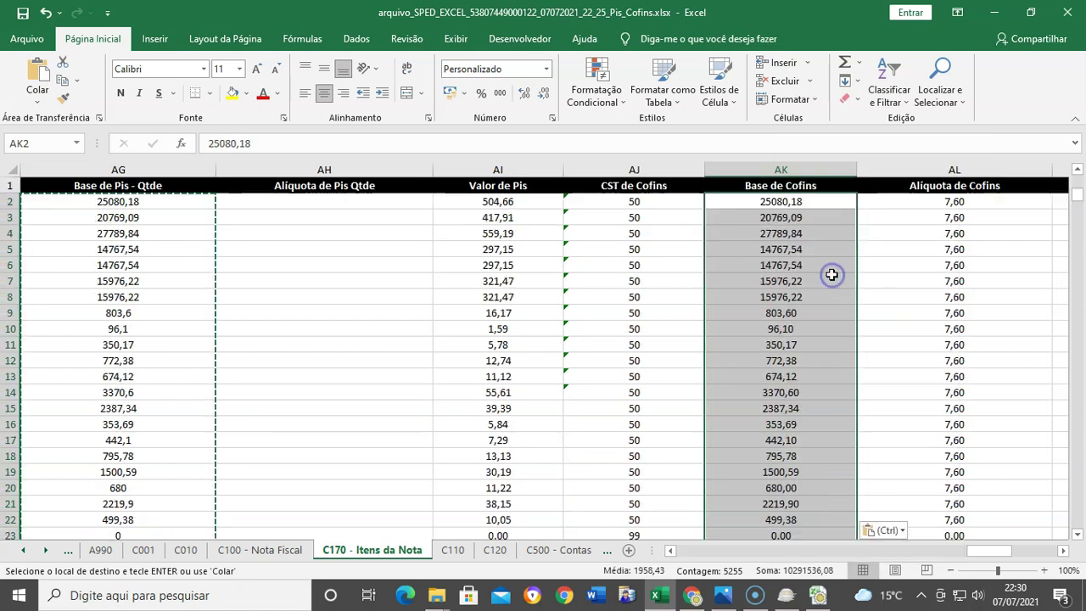
# Clear the helper formulas from the Base de Pis - Qtde column, AG2 to AG5256.
pyautogui.click(819, 278)
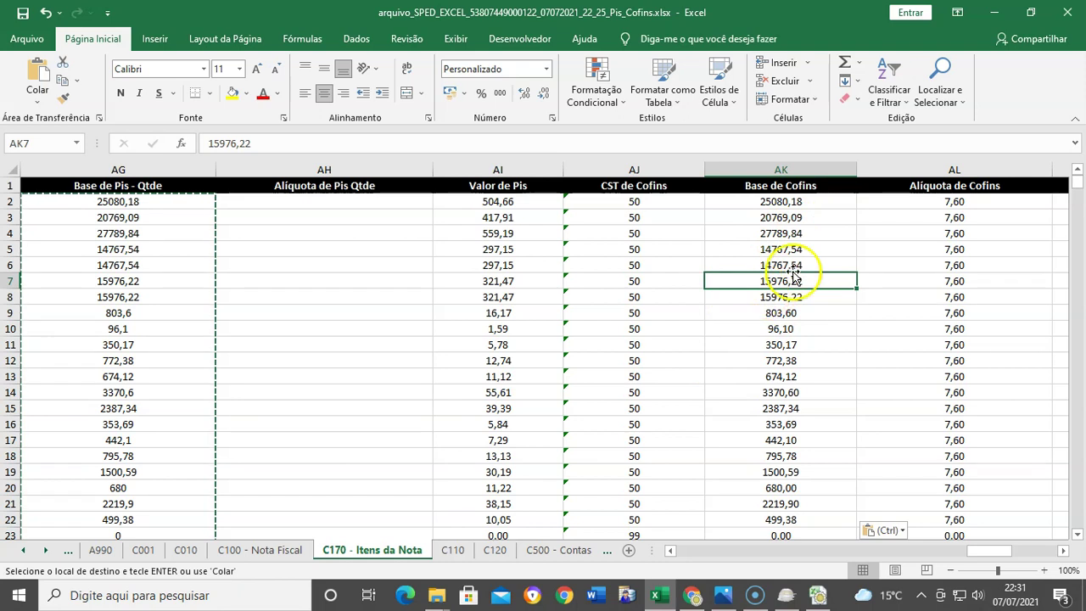
pyautogui.doubleClick(291, 248)
pyautogui.click(329, 309)
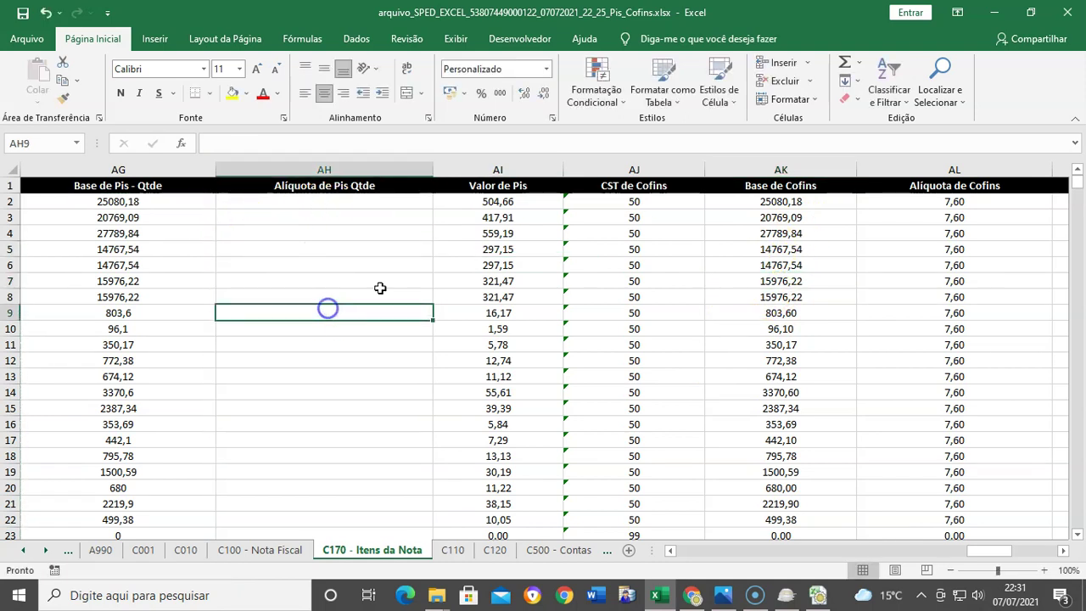
pyautogui.click(798, 249)
pyautogui.click(312, 312)
pyautogui.click(138, 203)
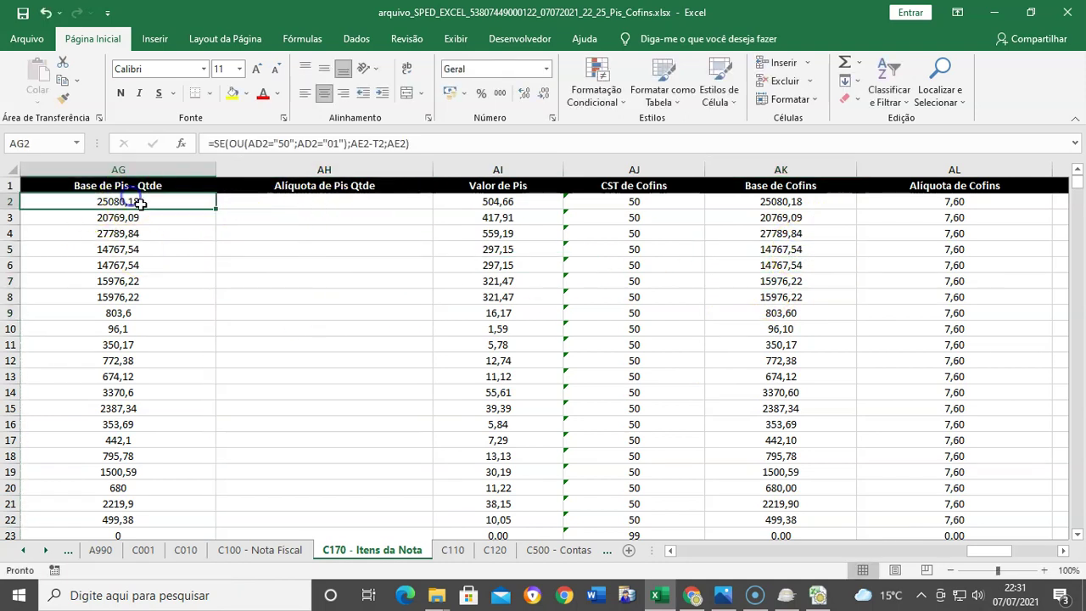
pyautogui.hotkey('shift', 'Down')
pyautogui.hotkey('ctrl', 'shift', 'Down')
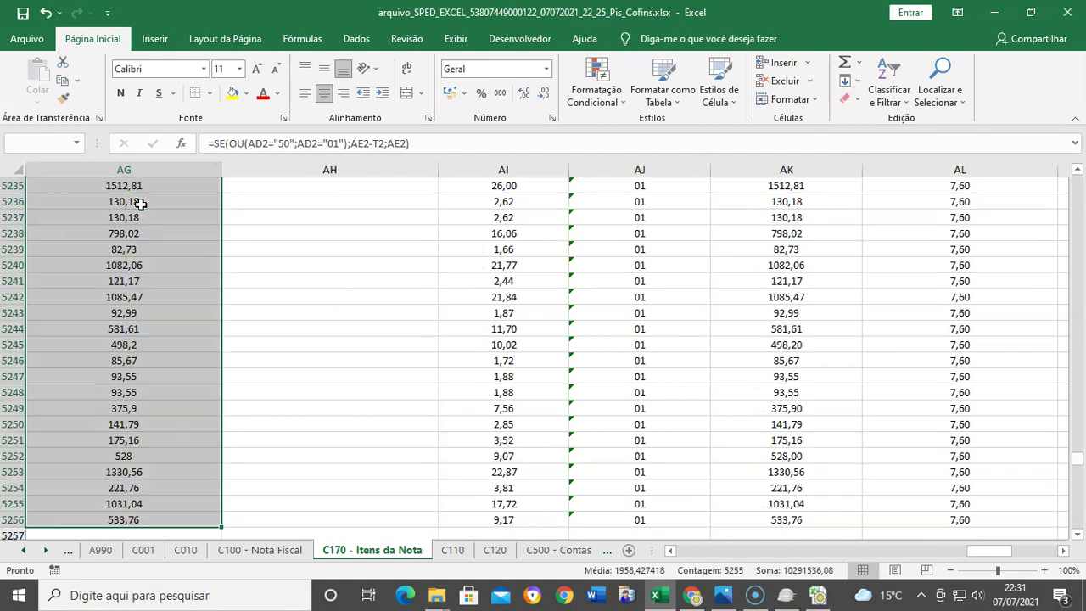
pyautogui.press('Delete')
pyautogui.hotkey('ctrl', 'BackSpace')
# Copy the Base de Cofins values in AK2:AK5256 over the Base de Pis column, starting at AE2.
pyautogui.press('Right')
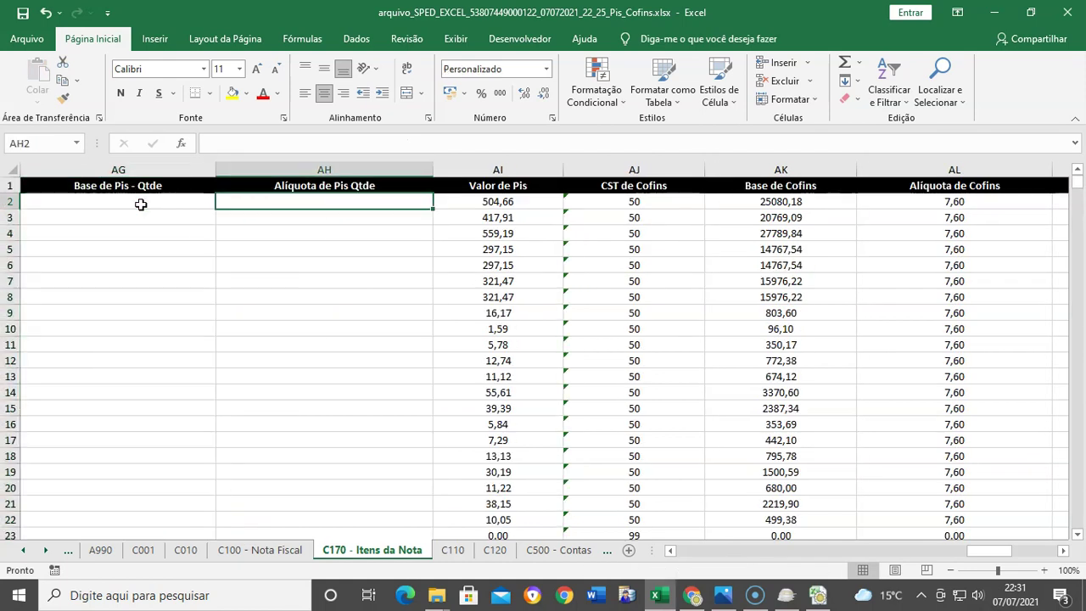
pyautogui.hscroll(-2, 141, 205)
pyautogui.press('Right')
pyautogui.press('Right')
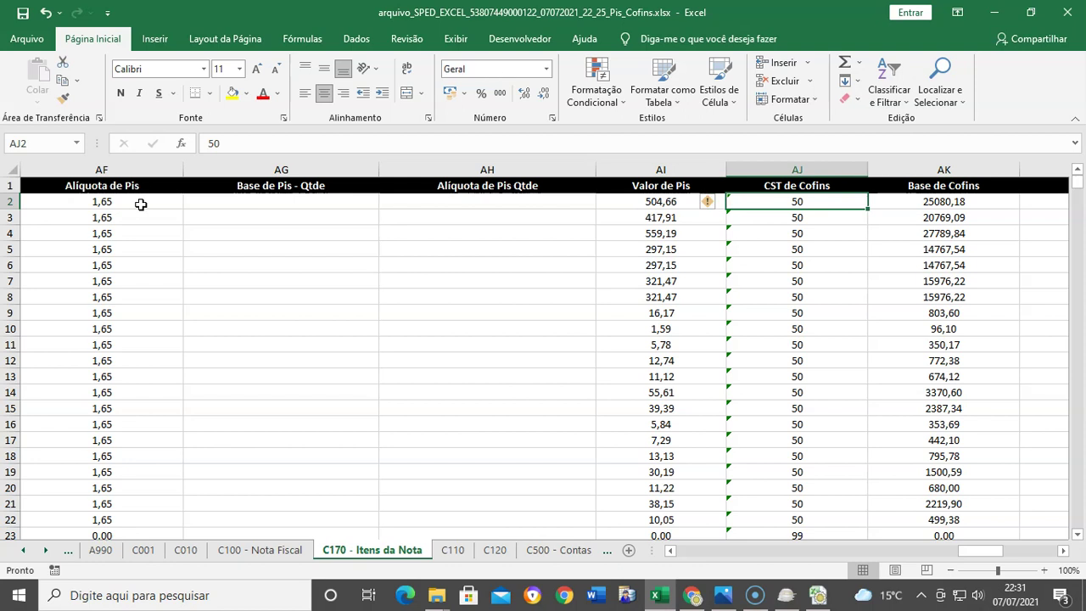
pyautogui.press('Right')
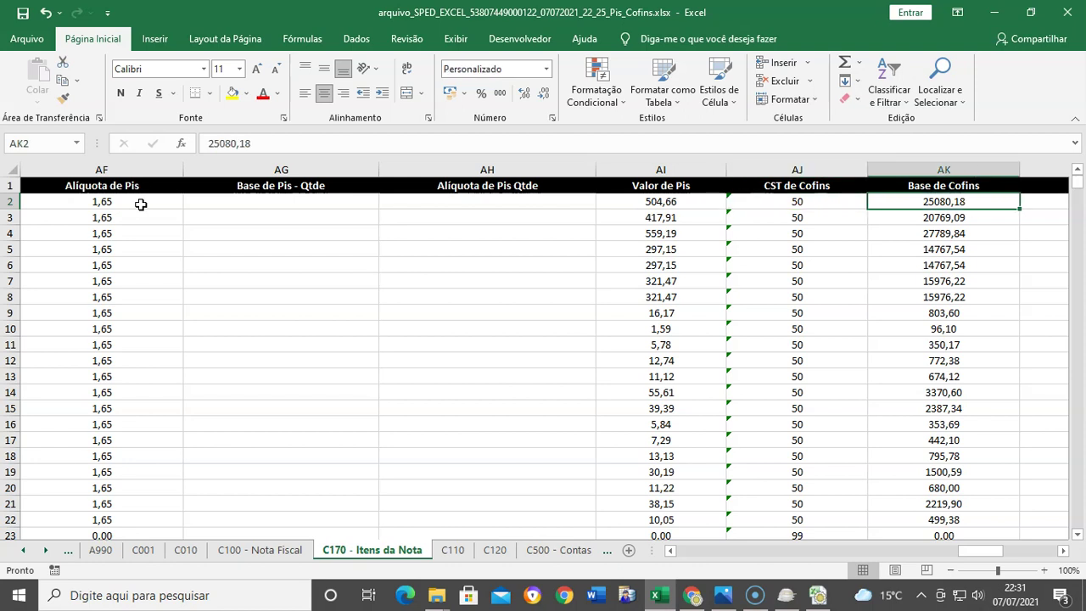
pyautogui.hotkey('ctrl', 'shift', 'Down')
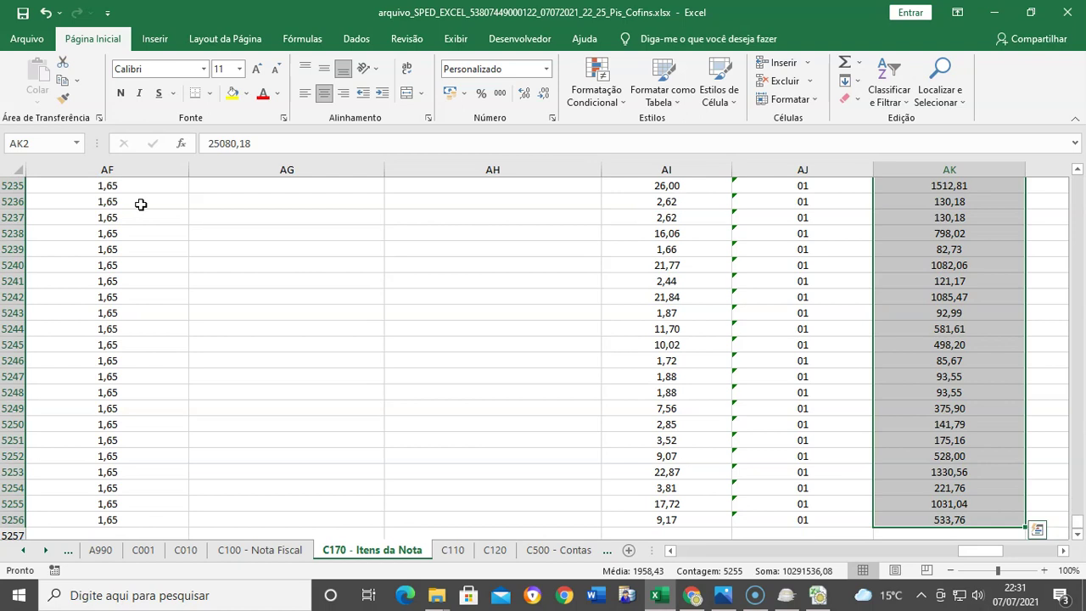
pyautogui.hotkey('ctrl', 'c')
pyautogui.hotkey('ctrl', 'Up')
pyautogui.press('Down')
pyautogui.press('Left')
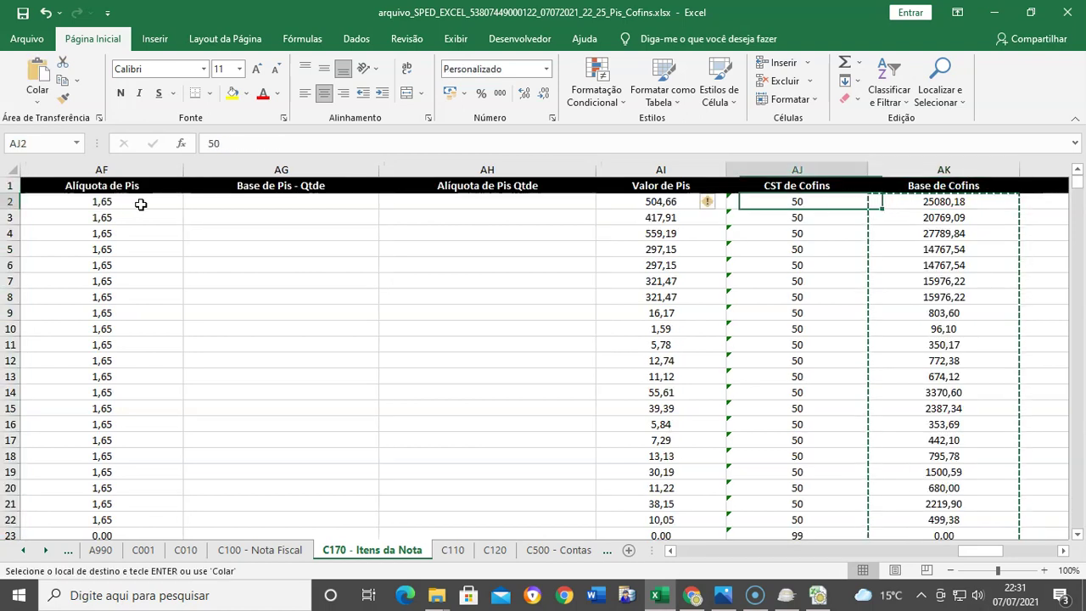
pyautogui.press('Left')
pyautogui.press('Left')
pyautogui.press('Left')
pyautogui.press('Left')
pyautogui.press('Left')
pyautogui.press('Left')
pyautogui.press('Right')
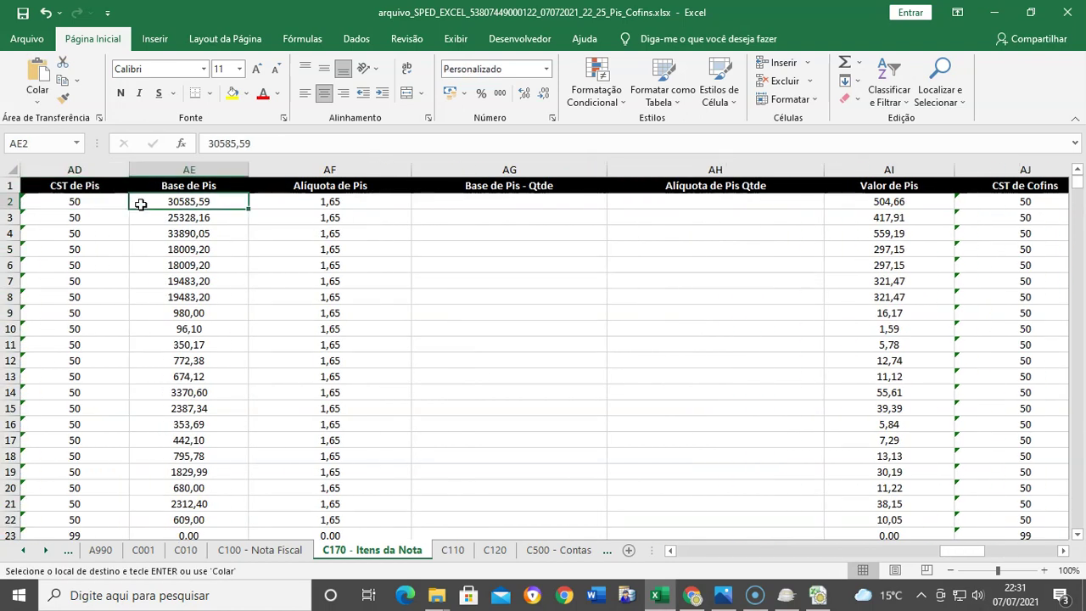
pyautogui.hotkey('ctrl', 'shift', 'Down')
pyautogui.hotkey('ctrl', 'v')
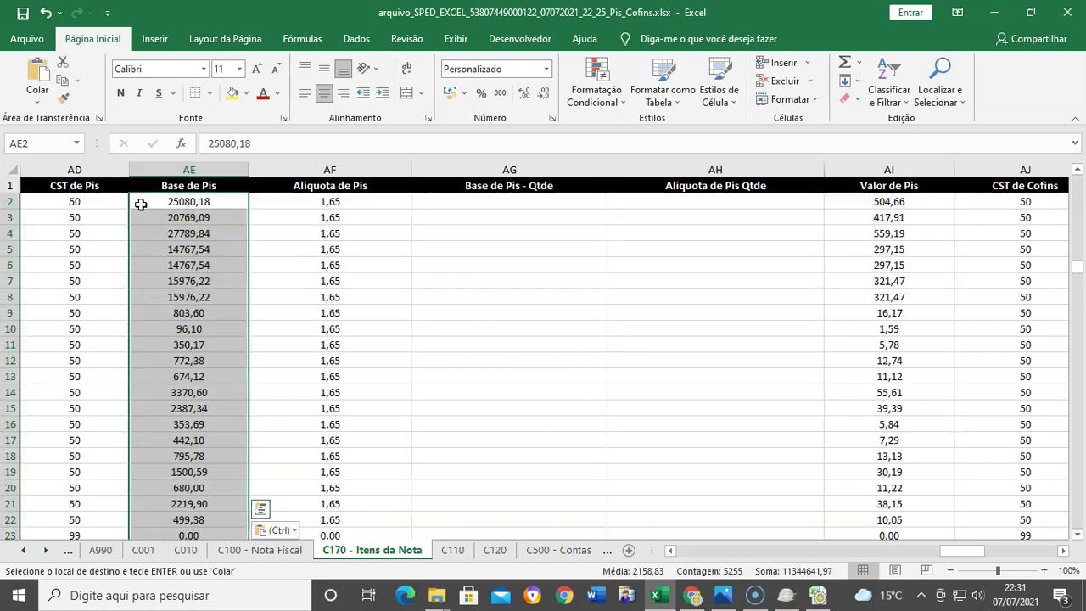
# Enter the formula =AE2*AF2% in AI2 to recalculate the first Valor de Pis.
pyautogui.press('Right')
pyautogui.press('Right')
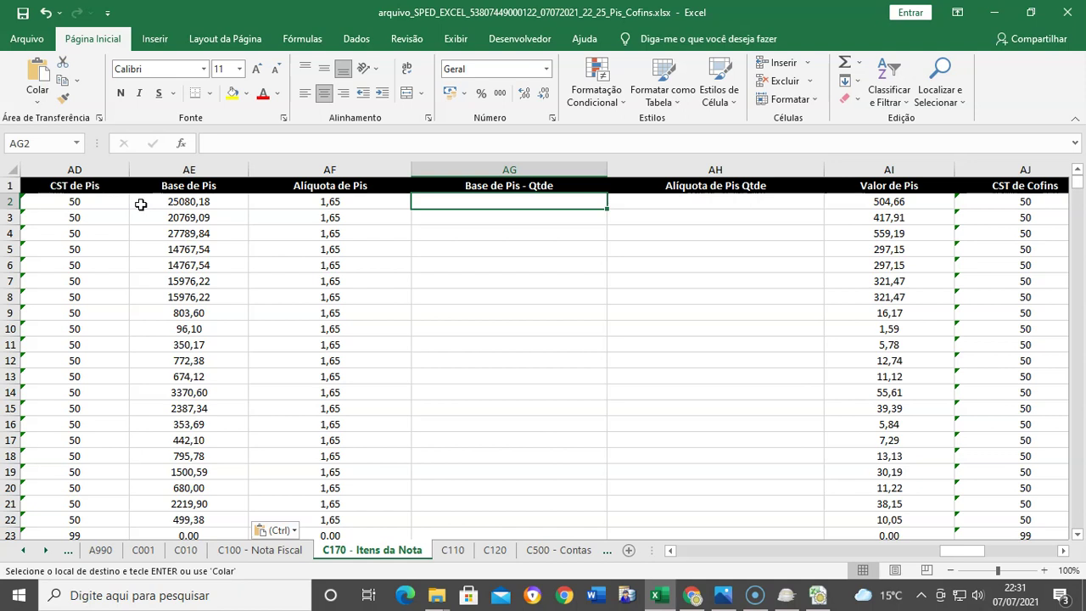
pyautogui.press('Right')
pyautogui.press('Right')
pyautogui.write('=')
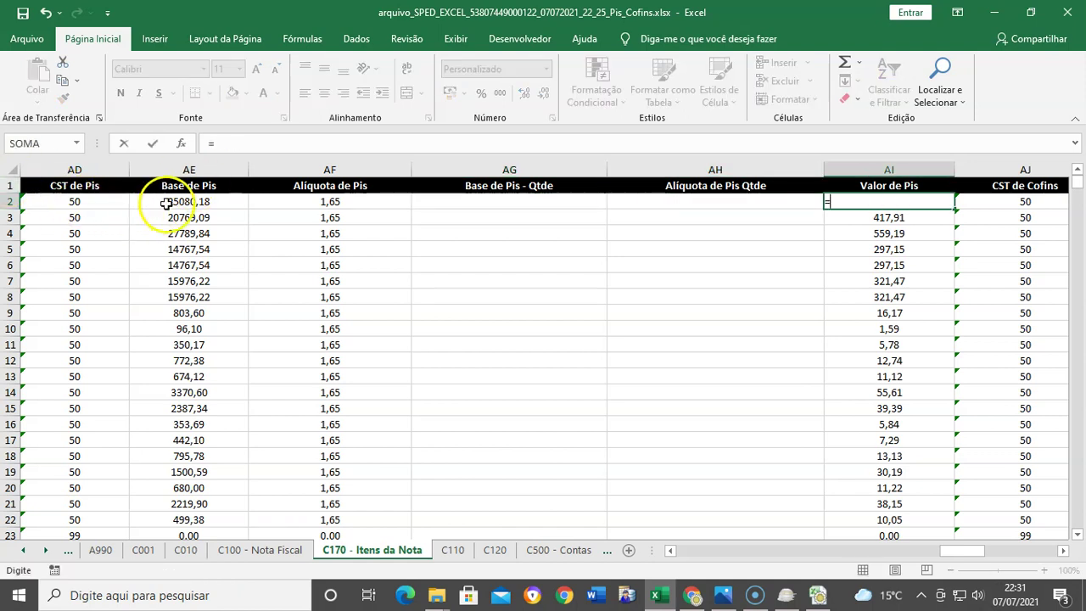
pyautogui.click(167, 204)
pyautogui.write('*')
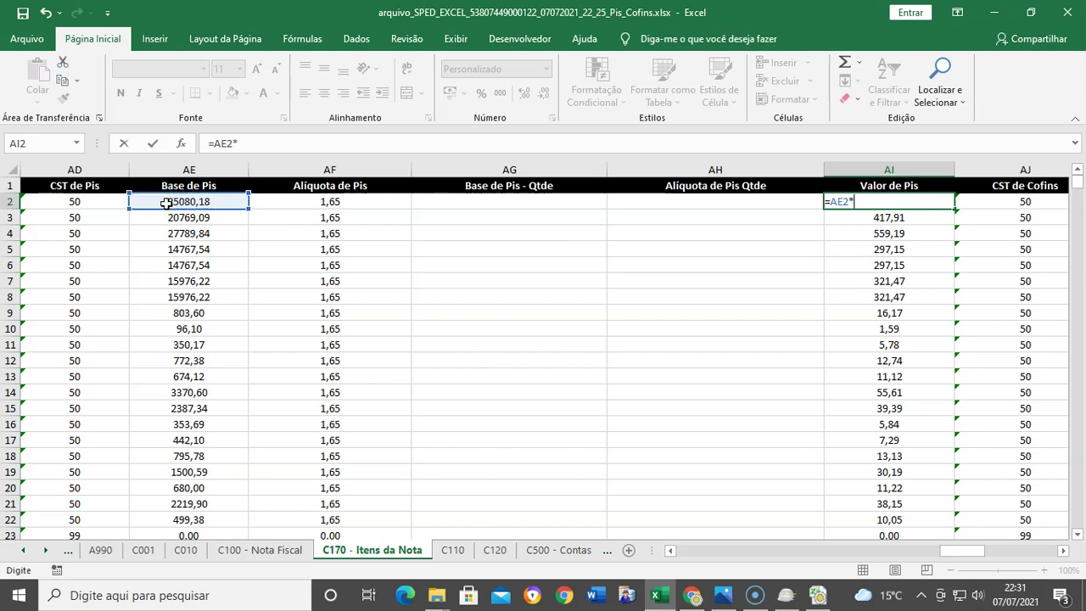
pyautogui.click(293, 200)
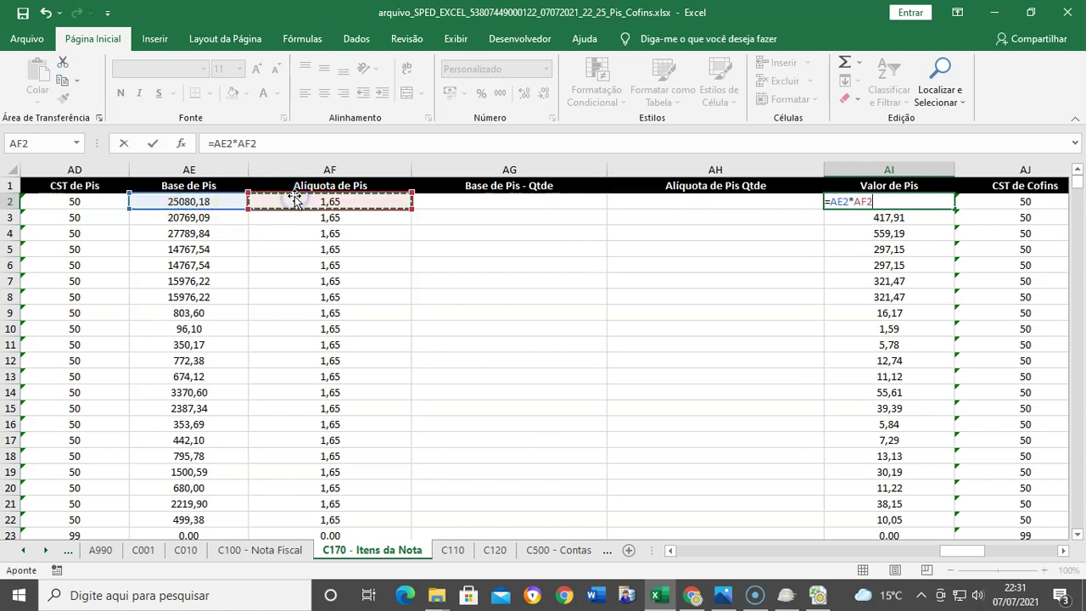
pyautogui.write('%')
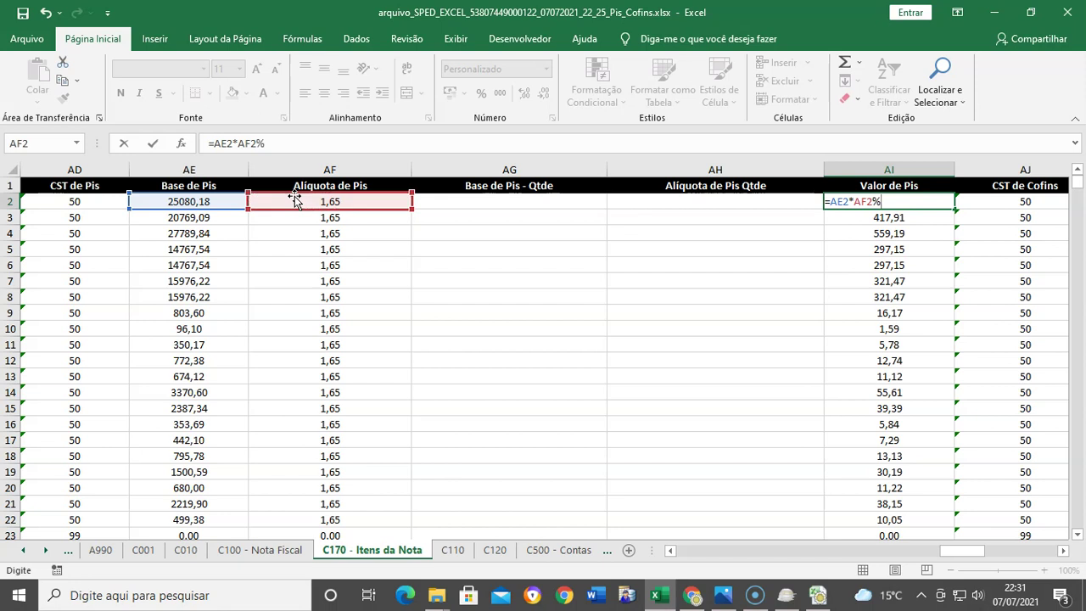
pyautogui.press('Return')
# Fill the recalculated Valor de Pis formula down the column from AI2 to AI5256.
pyautogui.press('Up')
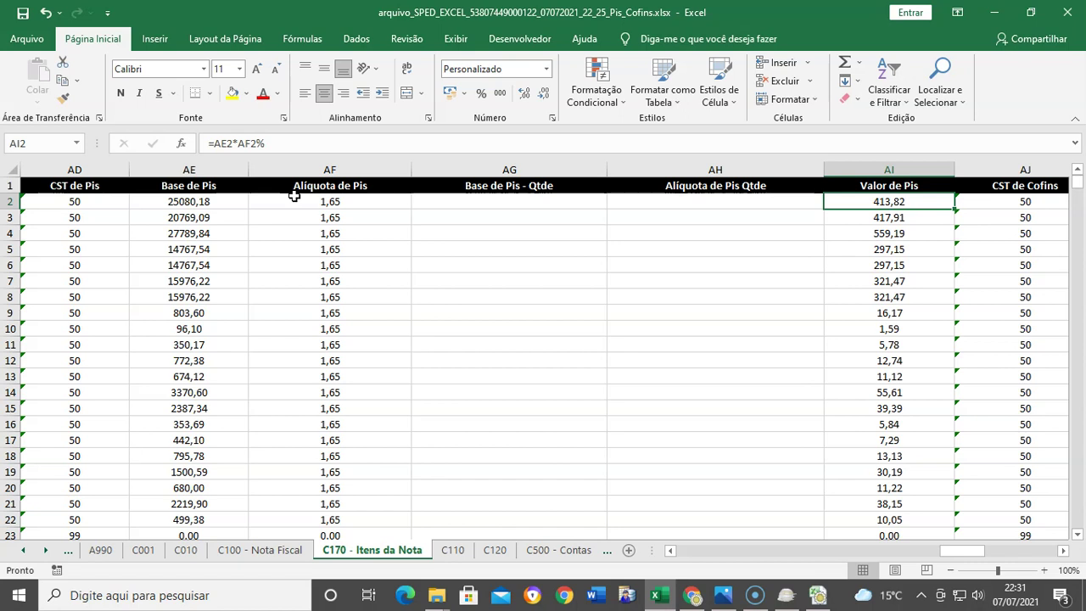
pyautogui.hotkey('ctrl', 'c')
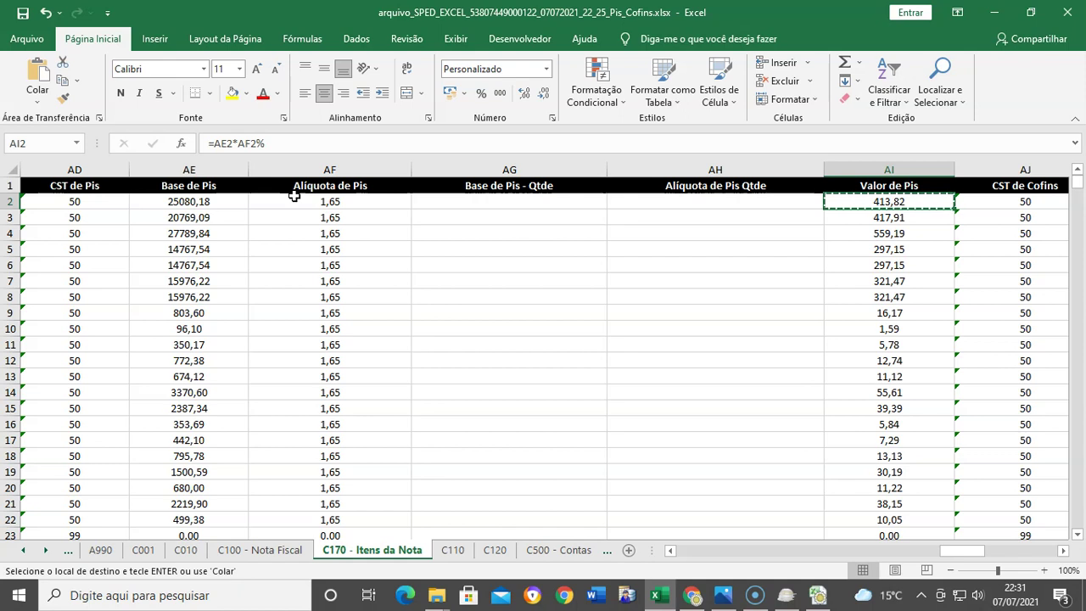
pyautogui.hotkey('ctrl', 'shift', 'Down')
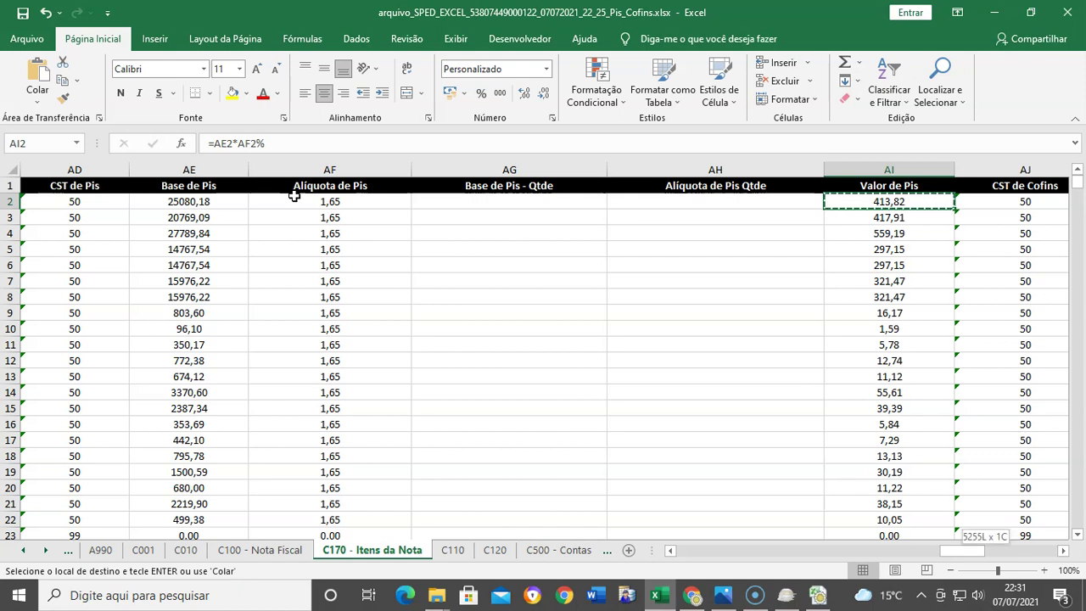
pyautogui.hotkey('ctrl', 'v')
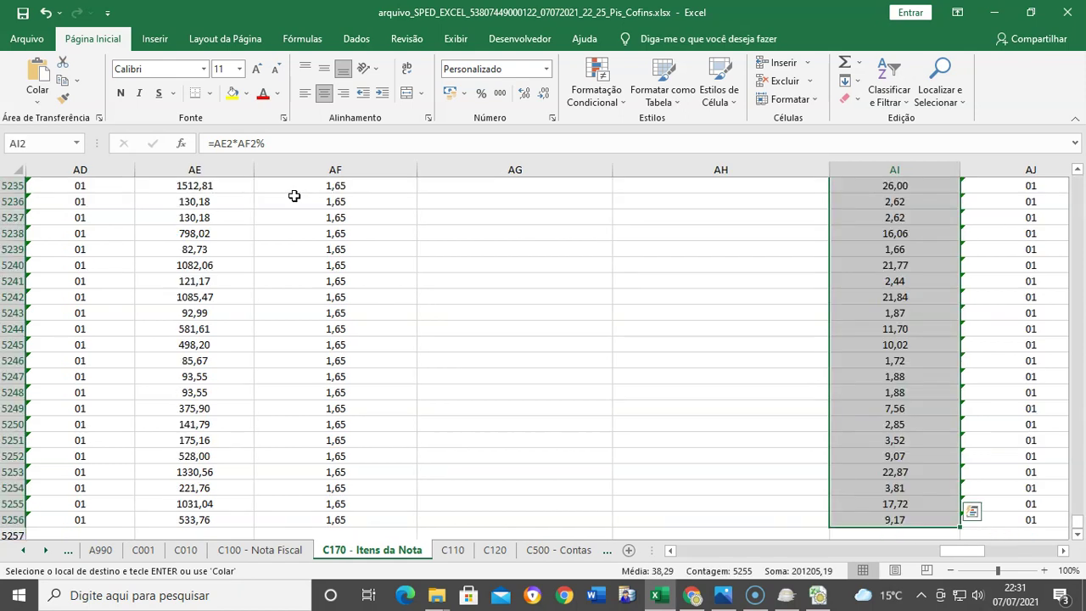
pyautogui.hotkey('ctrl', 'BackSpace')
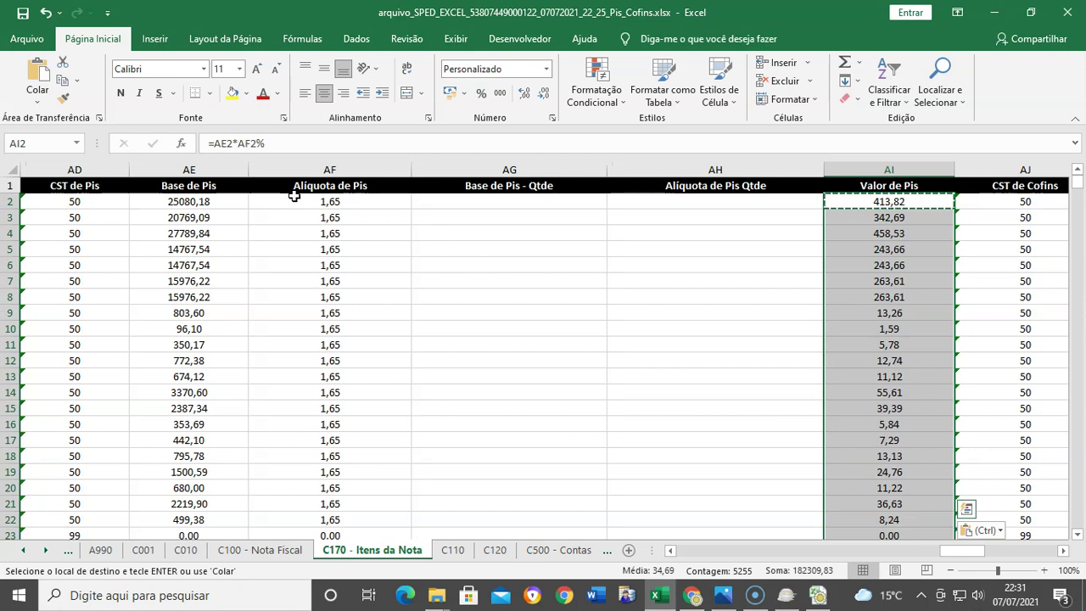
# Enter the formula =AK2*AL2% in AO2 to recalculate the first Valor de Cofins.
pyautogui.press('Right')
pyautogui.press('Right')
pyautogui.press('Right')
pyautogui.press('Right')
pyautogui.press('Right')
pyautogui.press('Right')
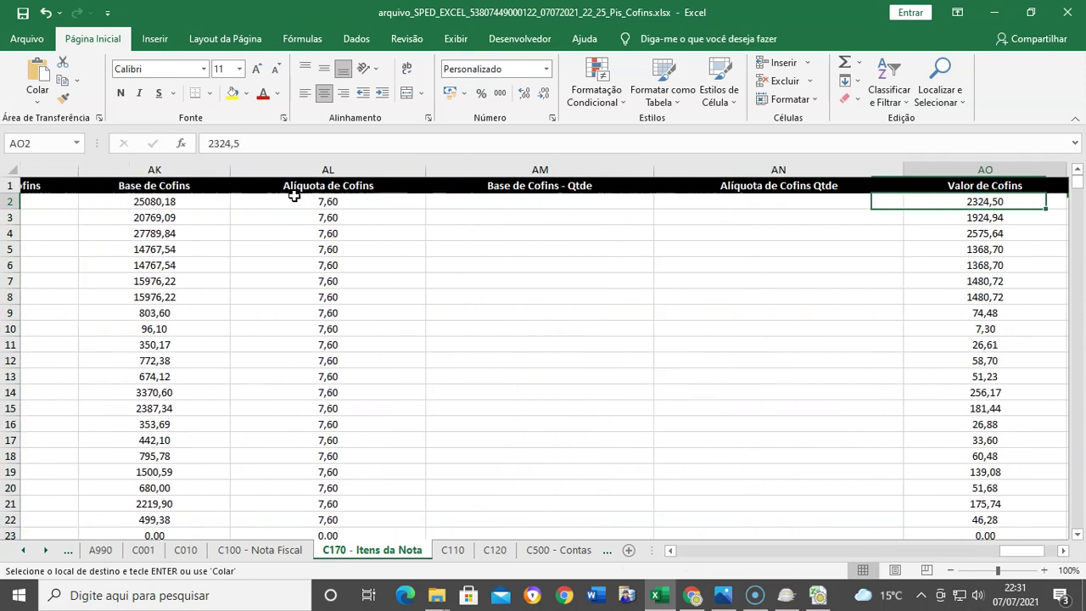
pyautogui.write('=')
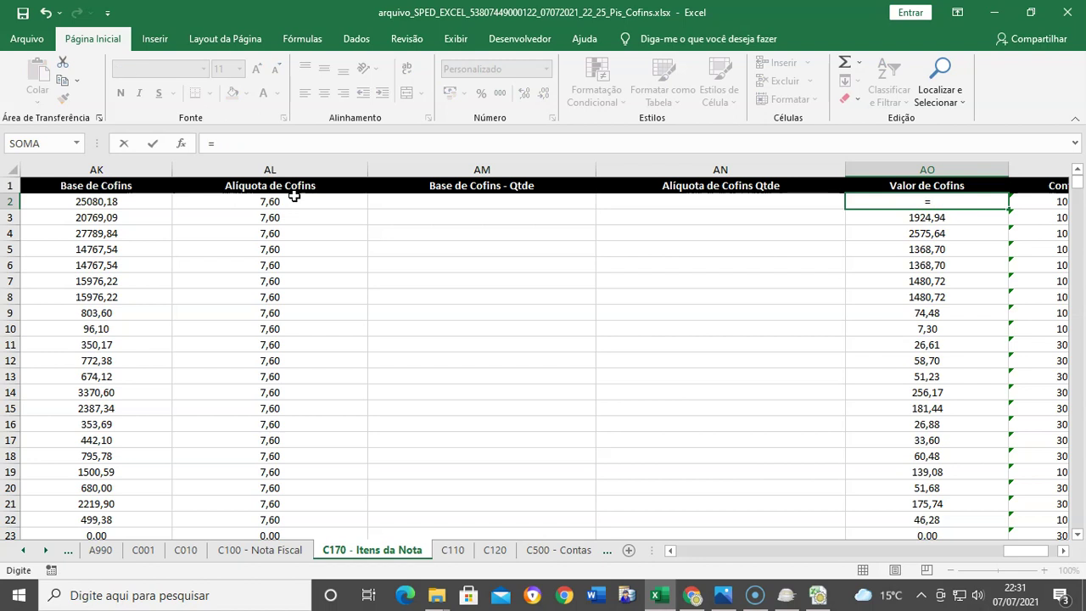
pyautogui.click(80, 201)
pyautogui.write('*')
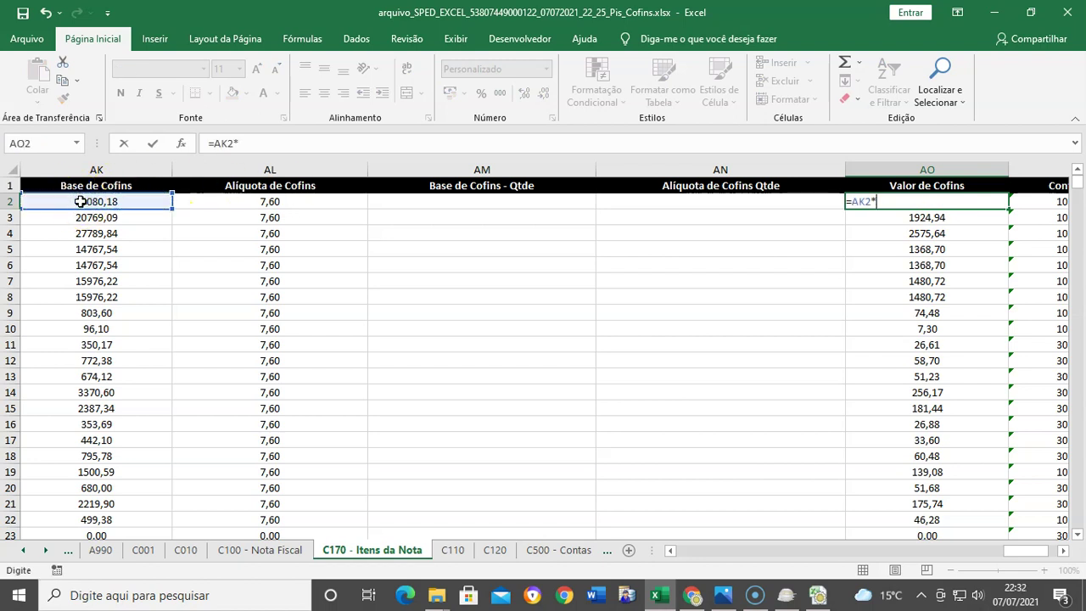
pyautogui.click(208, 202)
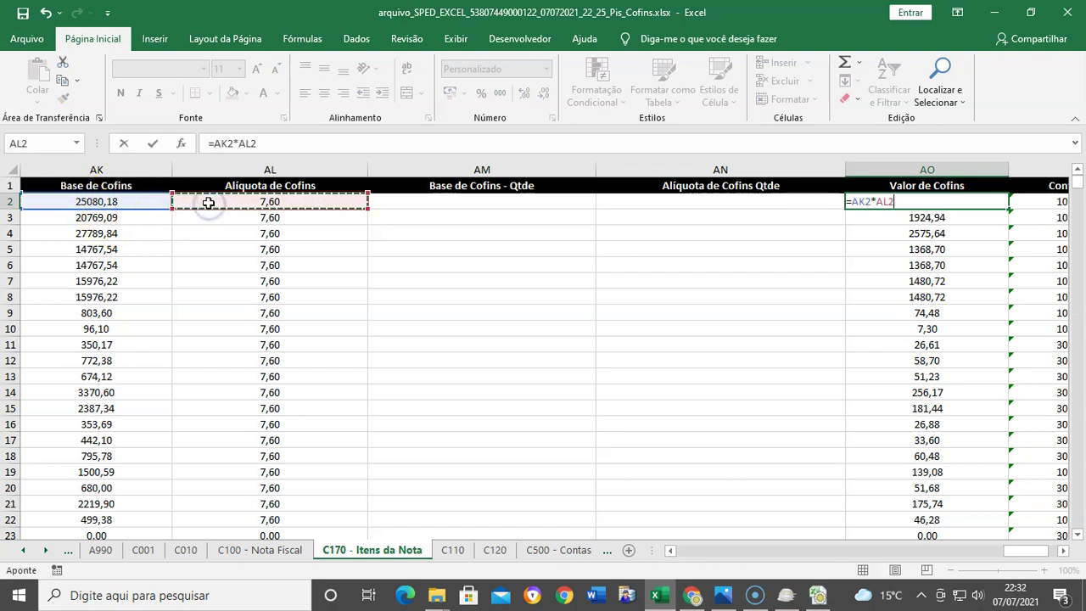
pyautogui.write('%')
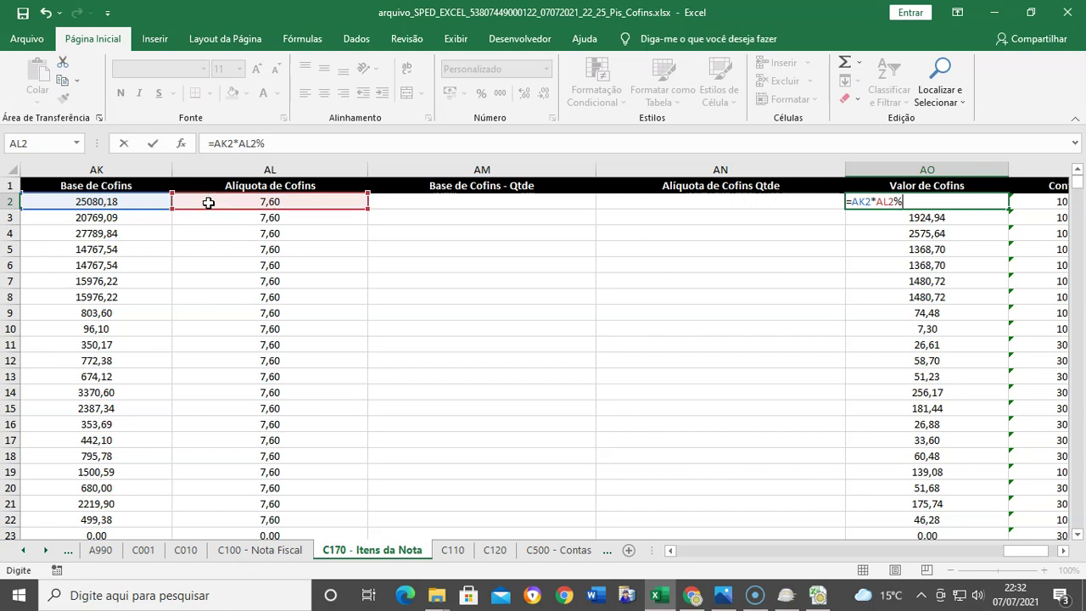
pyautogui.hotkey('ctrl', 'Return')
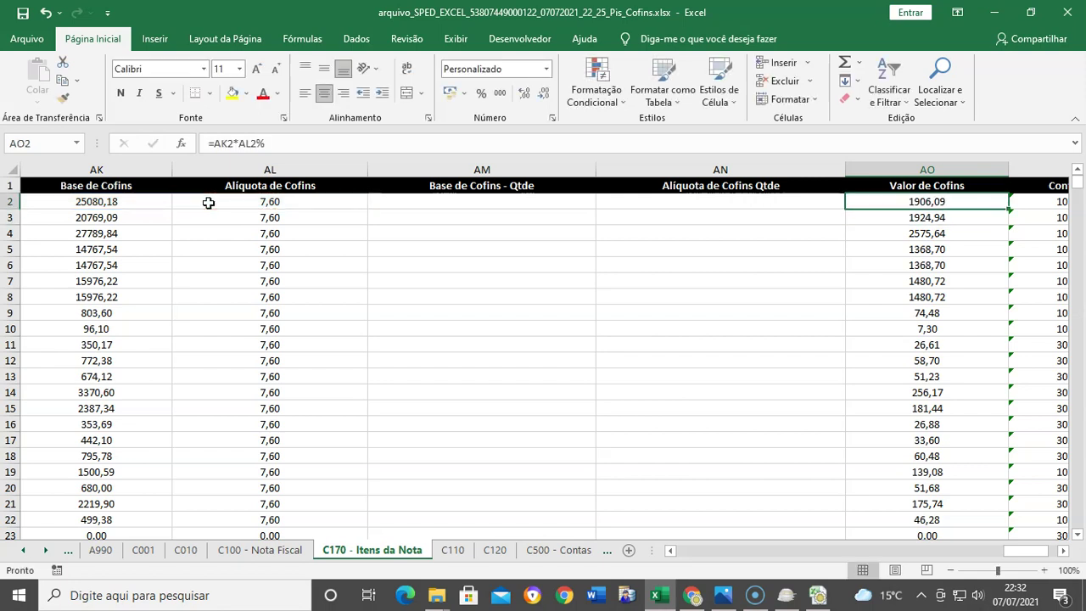
# Fill the Valor de Cofins formula down from AO2 to AO5256 and save the workbook.
pyautogui.hotkey('ctrl', 'c')
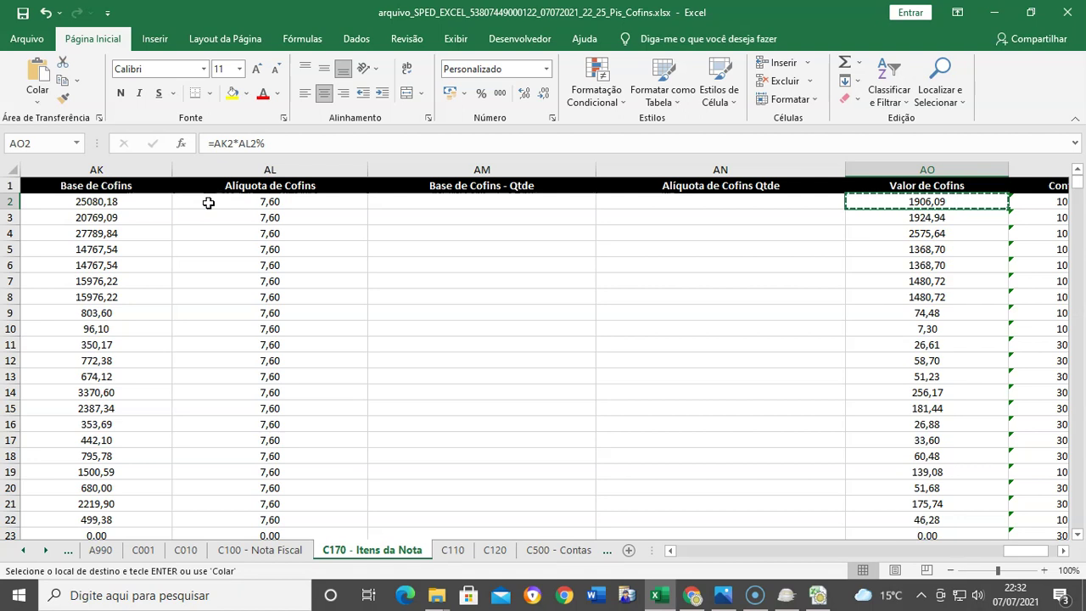
pyautogui.hotkey('ctrl', 'shift', 'Down')
pyautogui.hotkey('ctrl', 'v')
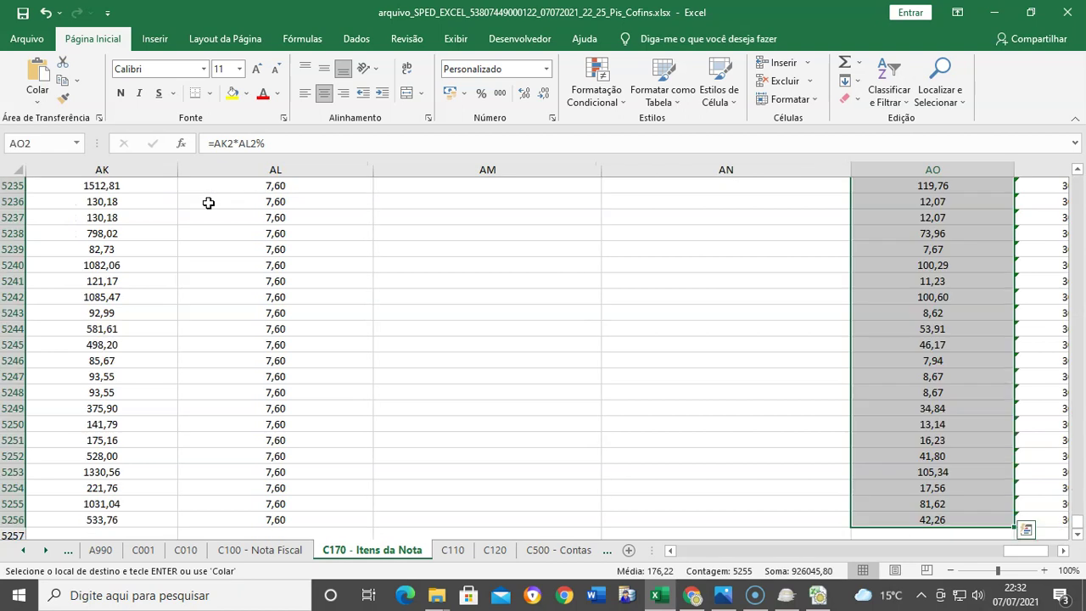
pyautogui.hotkey('ctrl', 'BackSpace')
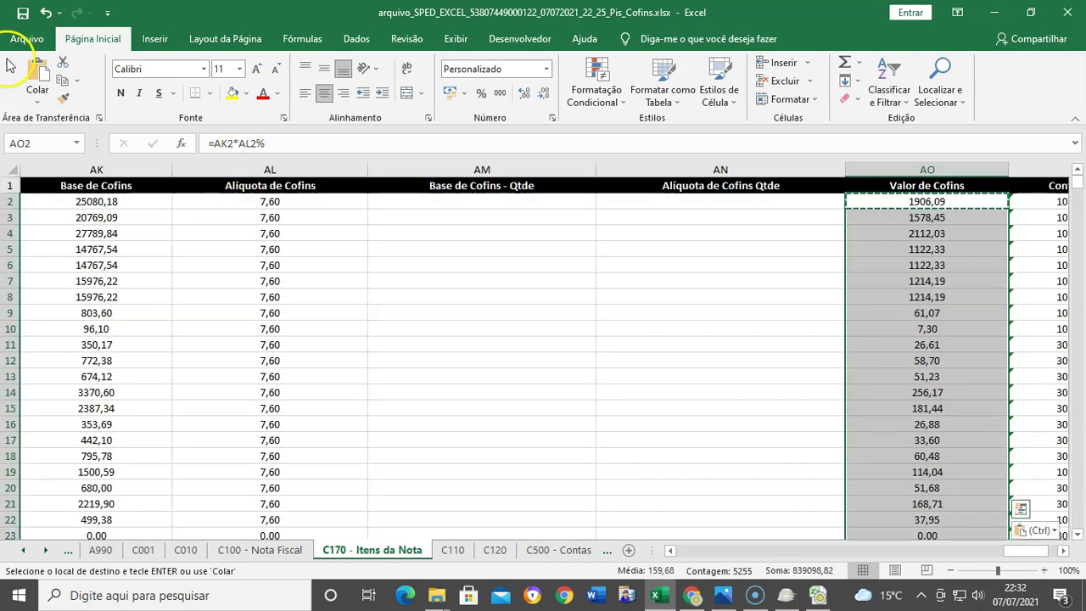
pyautogui.click(23, 13)
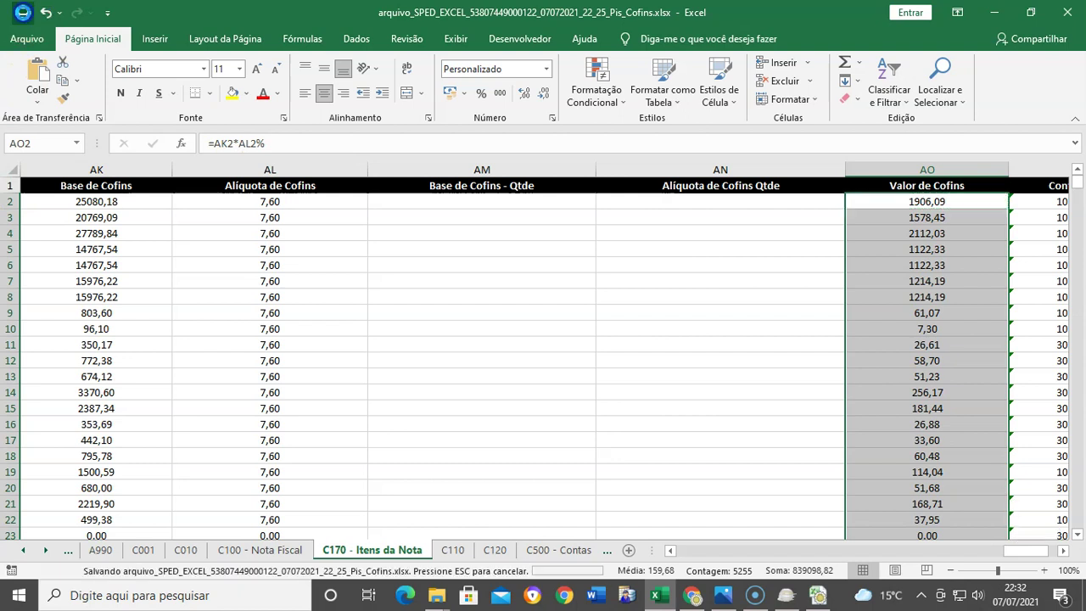
pyautogui.click(704, 386)
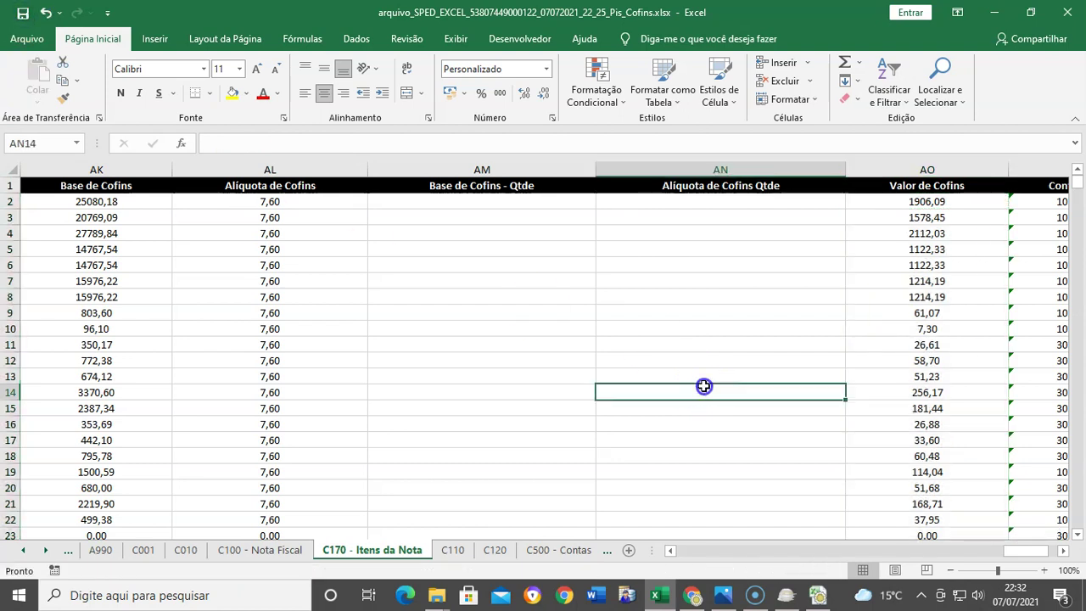
# Examine the row 2 entries back through the item columns, checking Valor de Desconto in M and Valor de Icms in T.
pyautogui.click(780, 271)
pyautogui.click(766, 222)
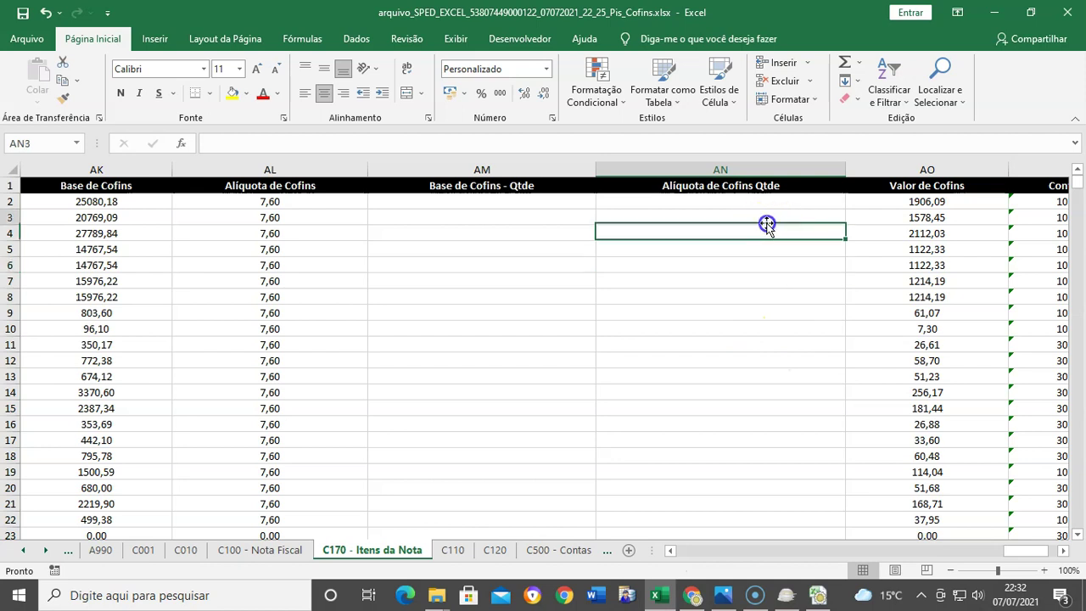
pyautogui.press('Up')
pyautogui.press('Left')
pyautogui.press('Left')
pyautogui.press('Left')
pyautogui.press('Left')
pyautogui.press('Left')
pyautogui.press('Left')
pyautogui.press('Left')
pyautogui.press('Left')
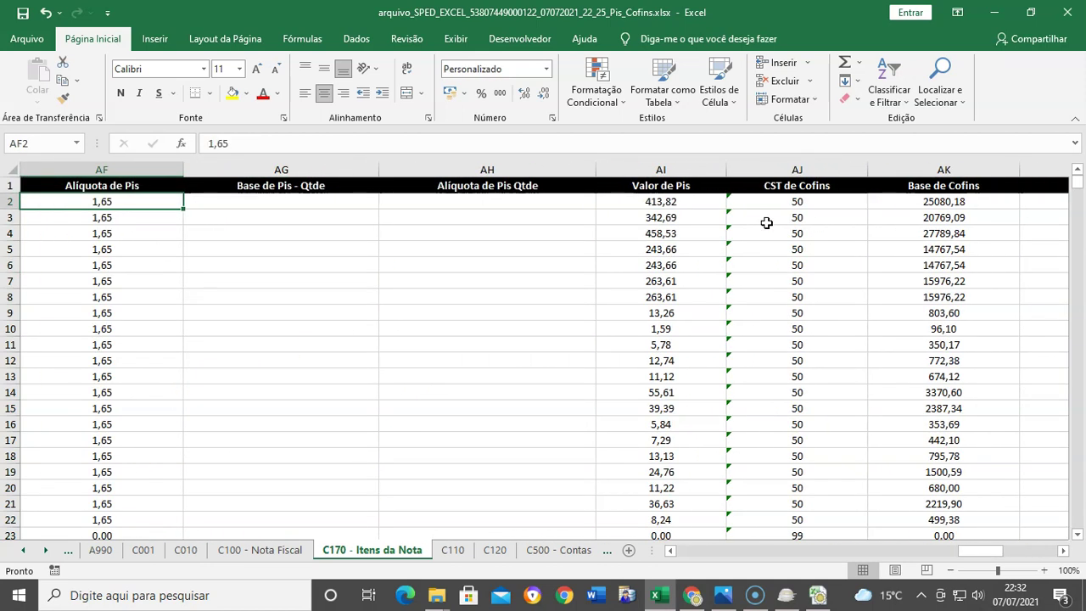
pyautogui.press('Right')
pyautogui.press('Left')
pyautogui.press('Left')
pyautogui.press('Left')
pyautogui.press('Left')
pyautogui.press('Left')
pyautogui.press('Left')
pyautogui.press('Left')
pyautogui.press('Left')
pyautogui.press('Left')
pyautogui.press('Left')
pyautogui.press('Left')
pyautogui.press('Left')
pyautogui.press('Left')
pyautogui.press('Left')
pyautogui.press('Left')
pyautogui.press('Left')
pyautogui.press('Left')
pyautogui.press('Left')
pyautogui.press('Left')
pyautogui.press('Left')
pyautogui.press('Left')
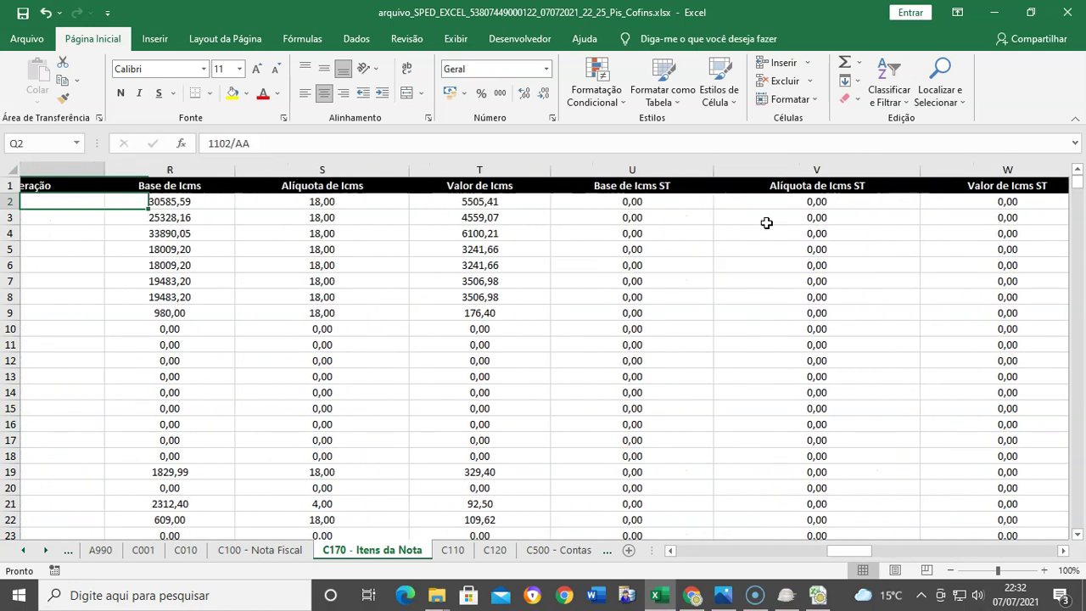
pyautogui.press('Left')
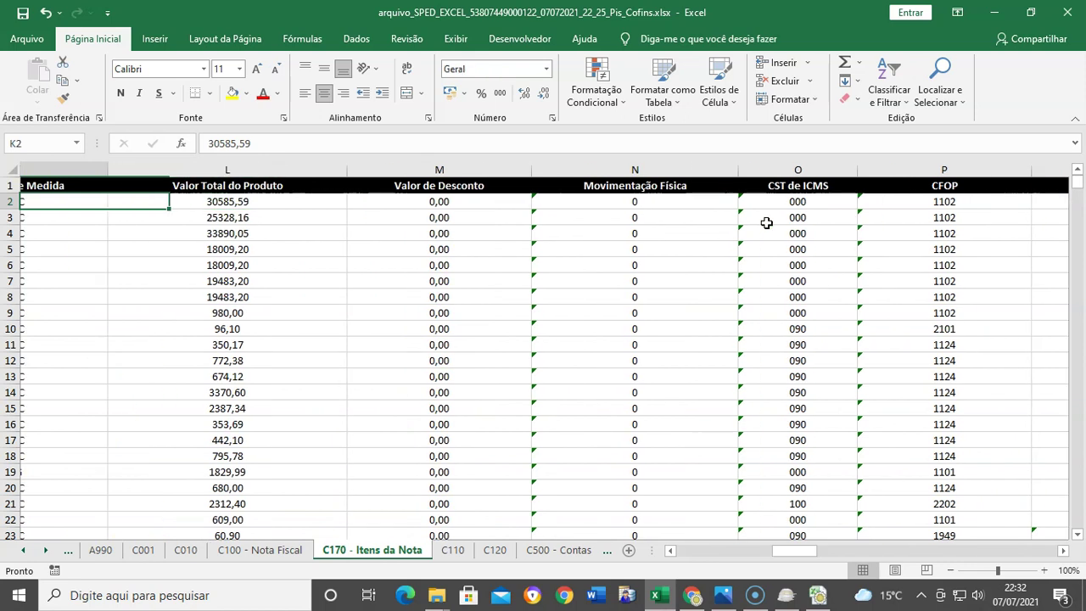
pyautogui.press('Right')
pyautogui.press('Right')
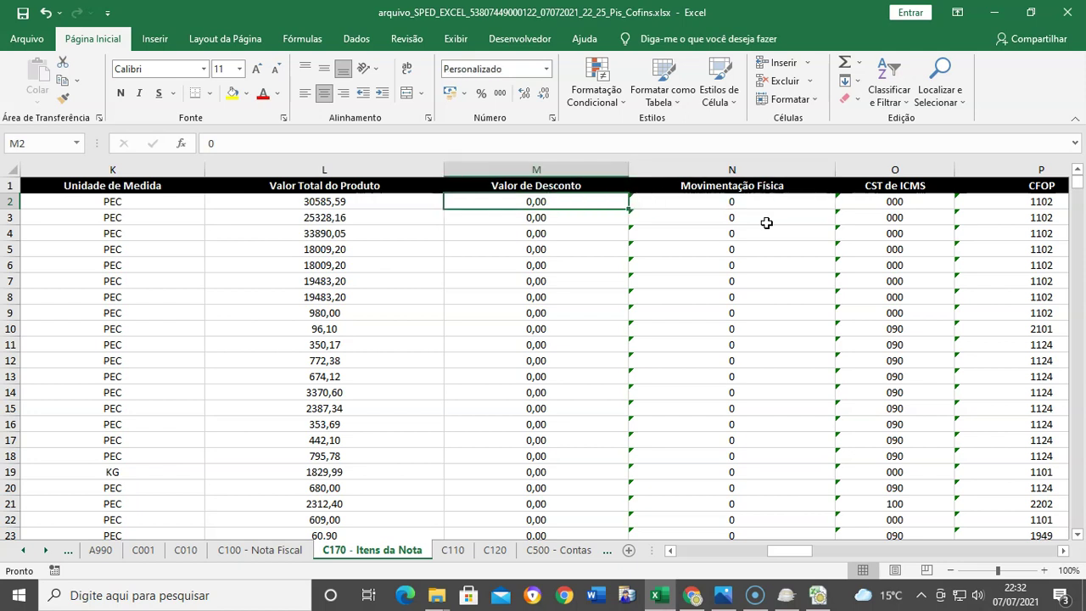
pyautogui.press('Right')
pyautogui.press('Right')
pyautogui.press('Right')
pyautogui.press('Right')
pyautogui.press('Right')
pyautogui.press('Right')
pyautogui.press('Right')
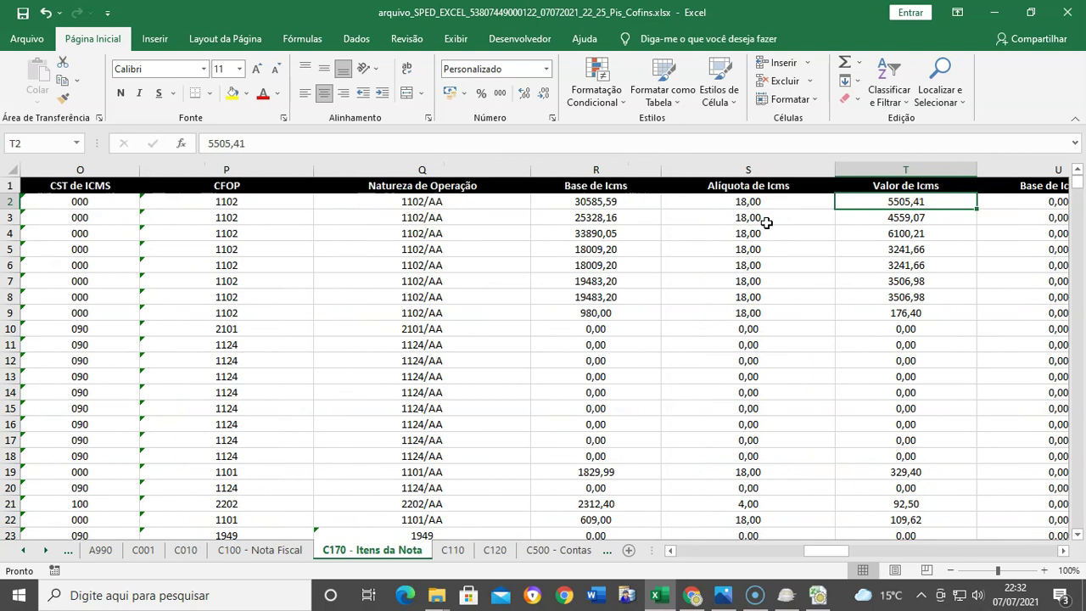
# Enter the helper formula =M2+T2 in AG2 to add the discount and ICMS values.
pyautogui.press('Right')
pyautogui.press('Right')
pyautogui.press('Right')
pyautogui.press('Right')
pyautogui.press('Right')
pyautogui.press('Right')
pyautogui.press('Right')
pyautogui.press('Right')
pyautogui.press('Right')
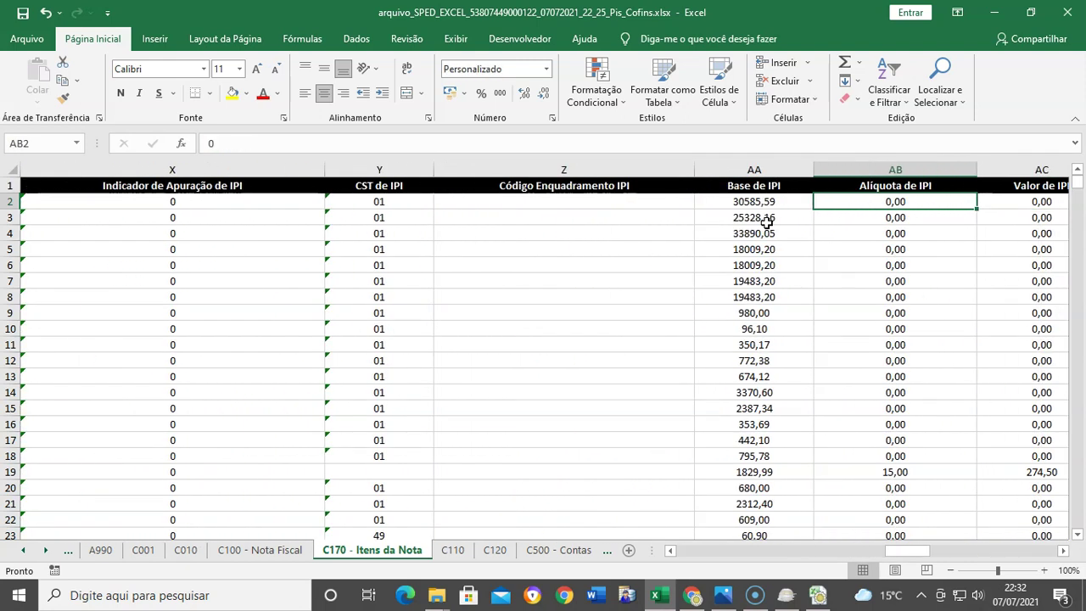
pyautogui.press('Right')
pyautogui.press('Right')
pyautogui.press('Right')
pyautogui.press('Right')
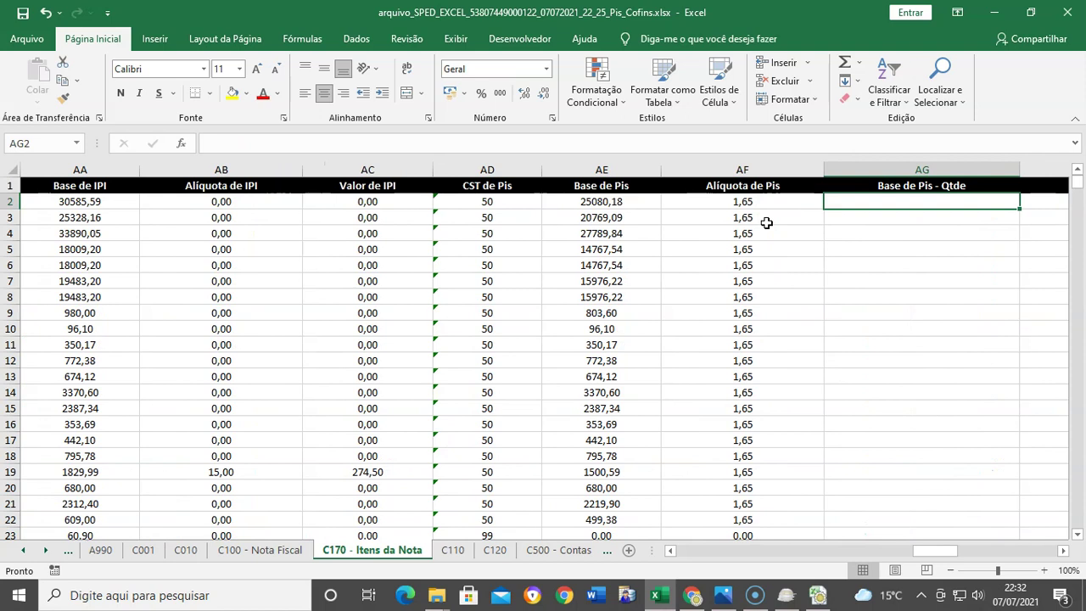
pyautogui.write('=M2')
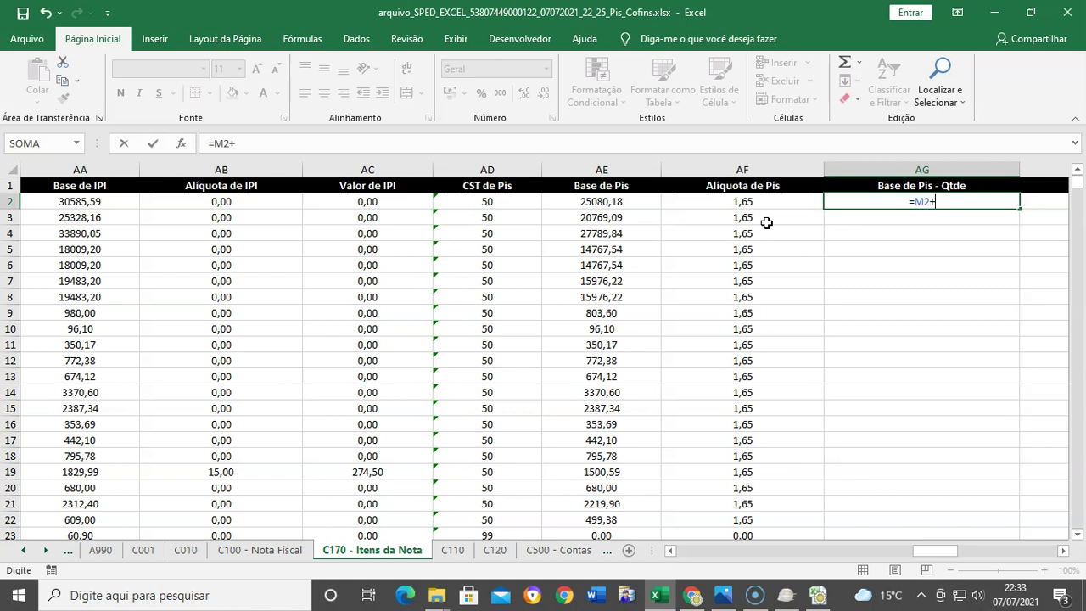
pyautogui.write('+T')
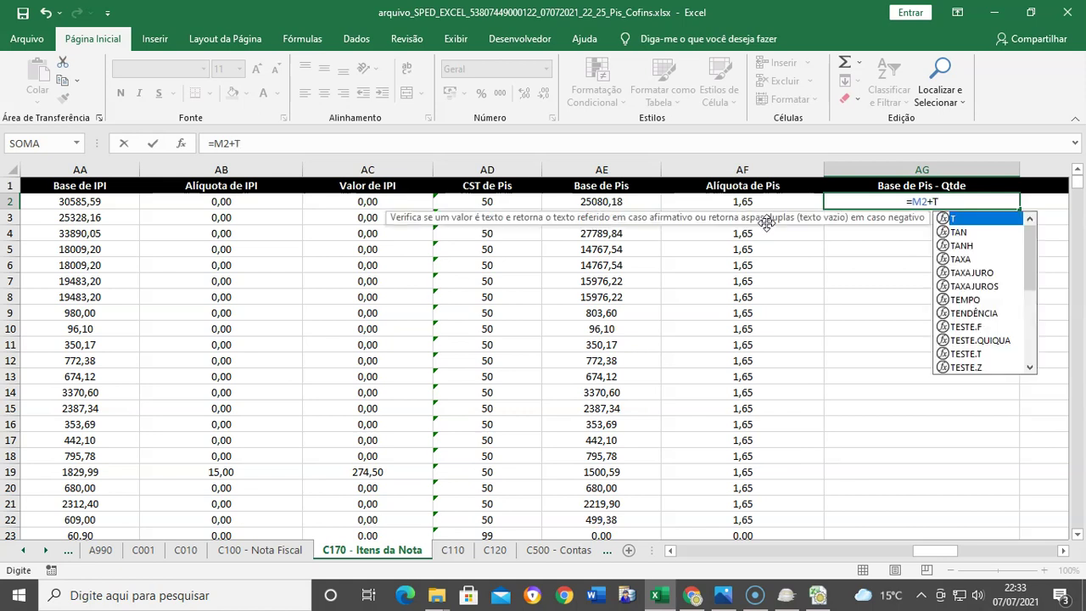
pyautogui.write('2')
pyautogui.hotkey('ctrl', 'Return')
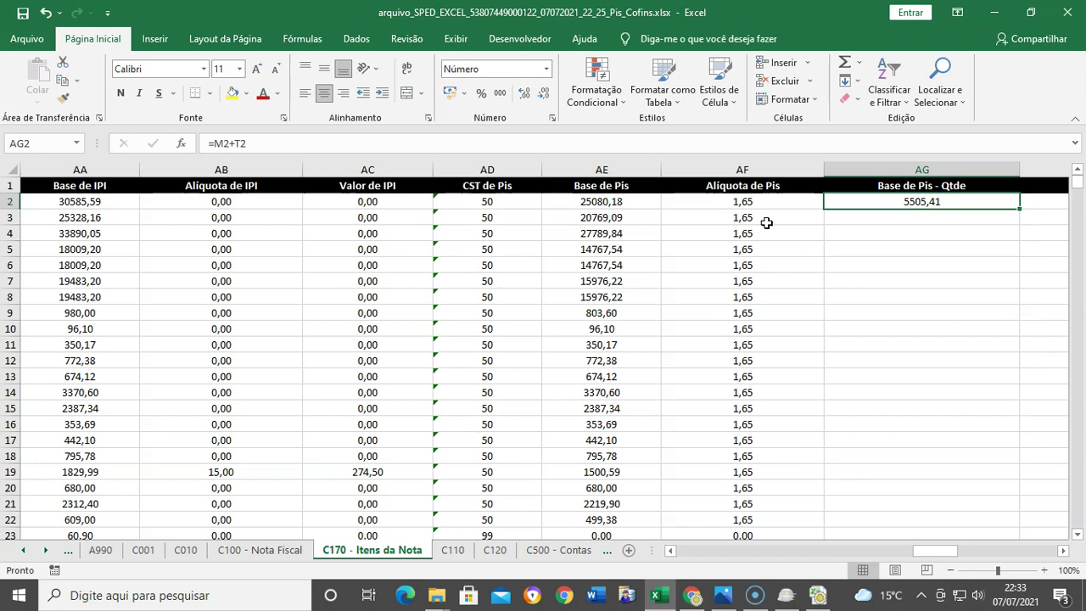
# Copy the discount plus ICMS formula through the Base de Pis - Qtde column, from AG2 to AG5256.
pyautogui.hotkey('ctrl', 'c')
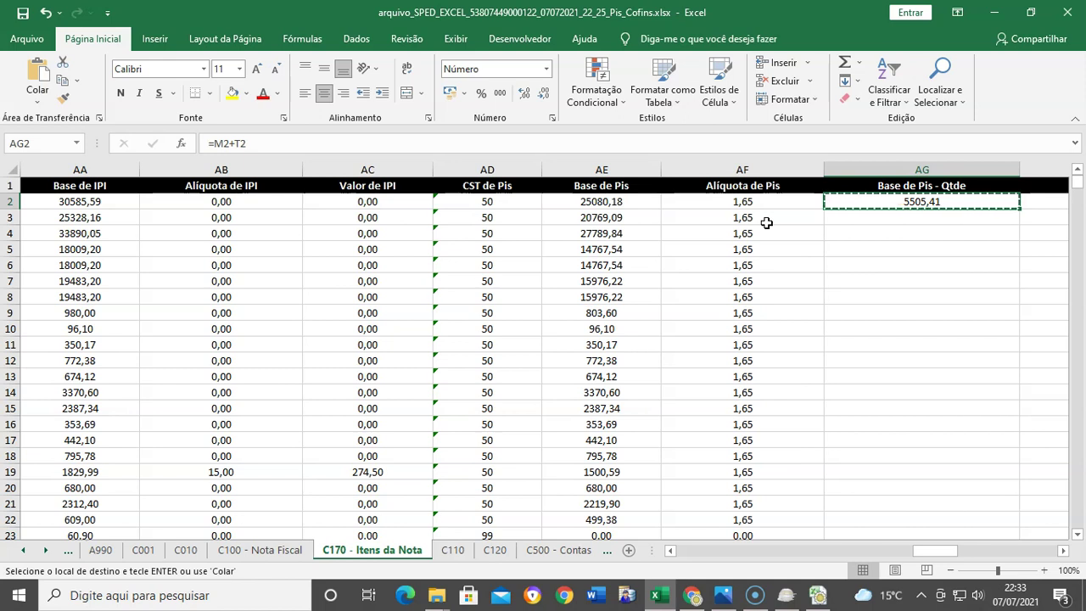
pyautogui.press('Left')
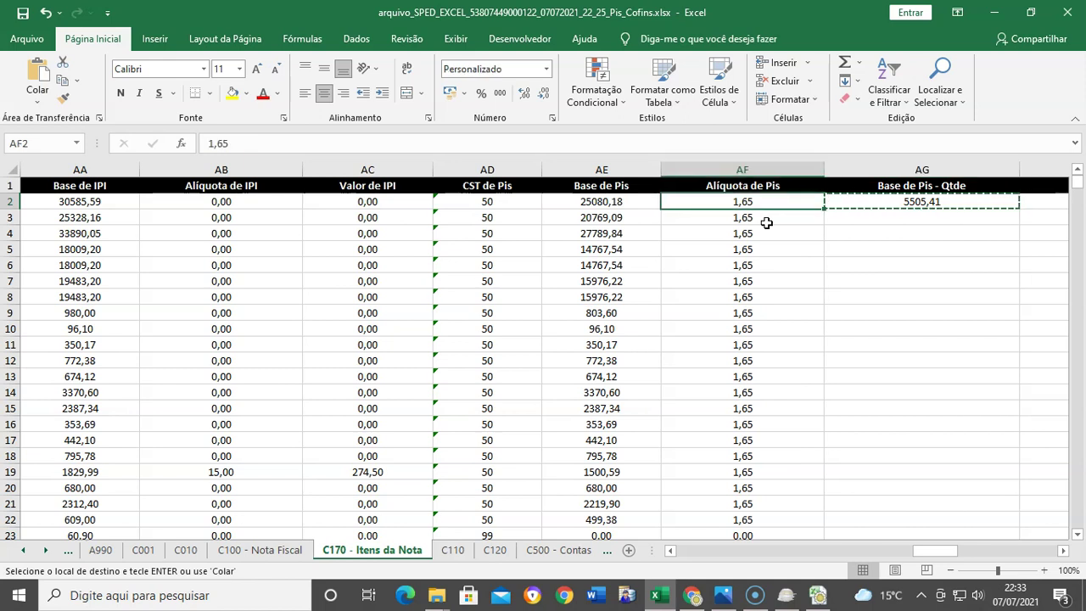
pyautogui.hotkey('ctrl', 'Down')
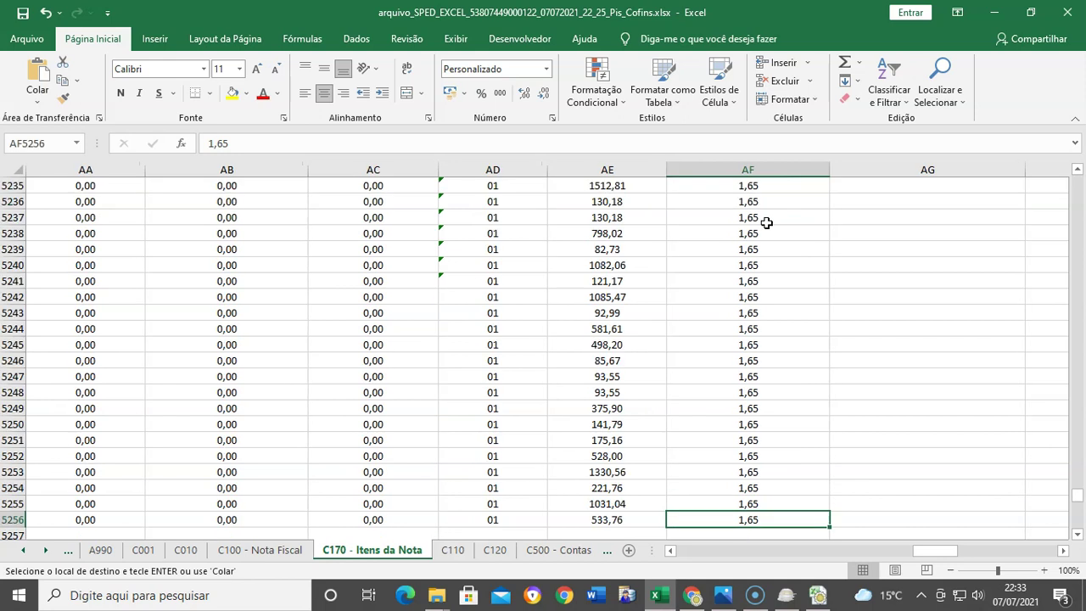
pyautogui.press('Right')
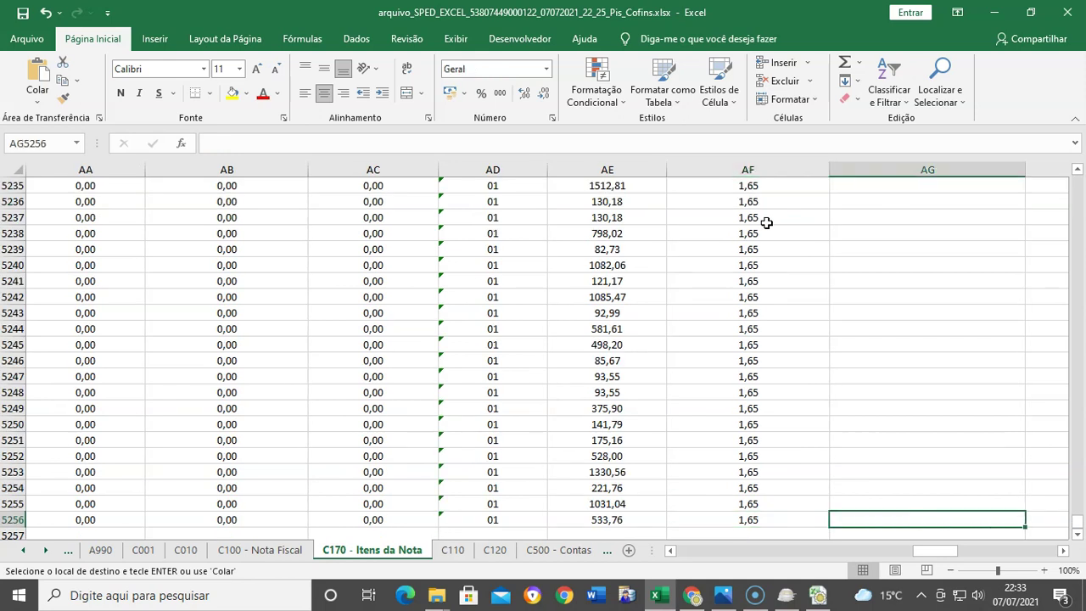
pyautogui.hotkey('ctrl', 'v')
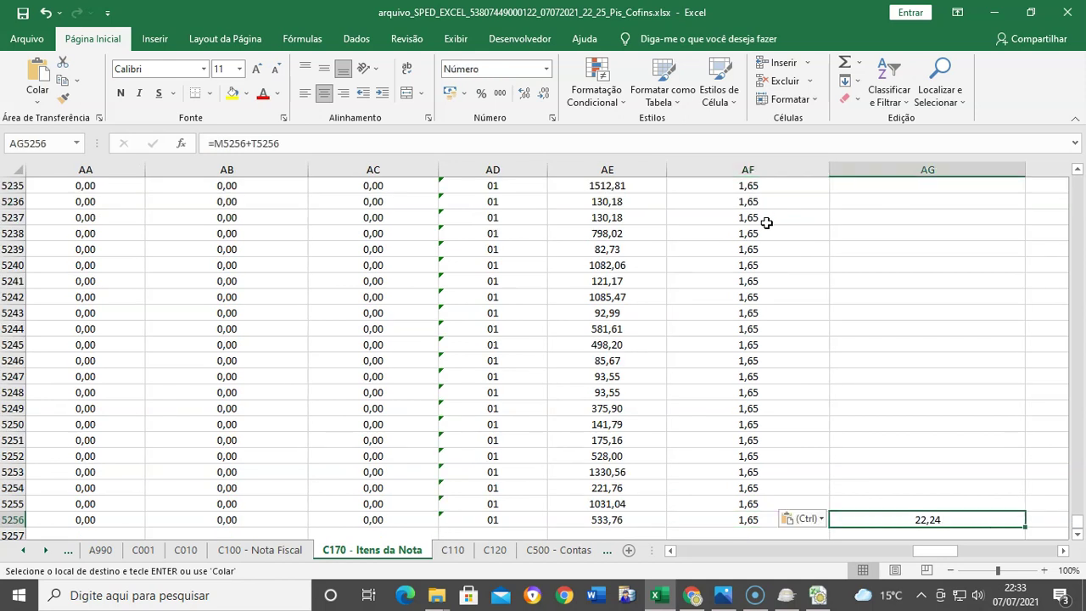
pyautogui.hotkey('ctrl', 'c')
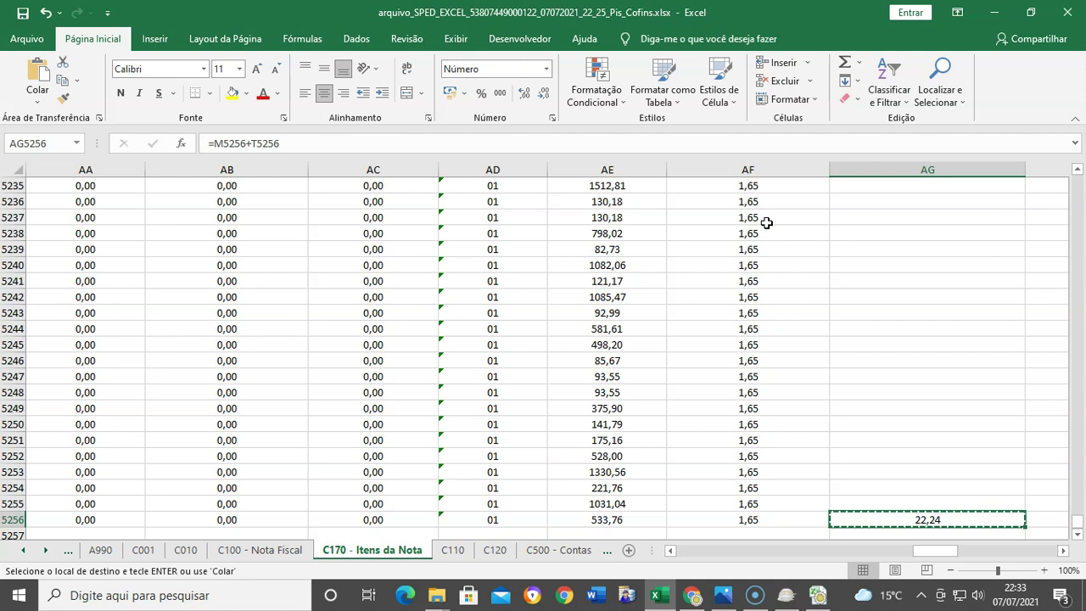
pyautogui.hotkey('ctrl', 'shift', 'Up')
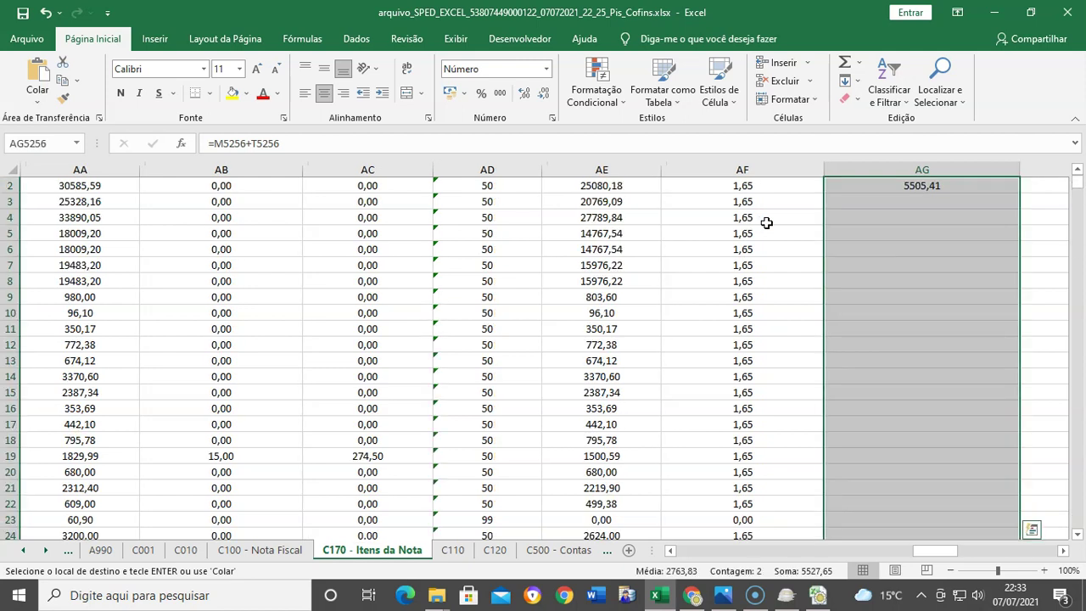
pyautogui.hotkey('ctrl', 'v')
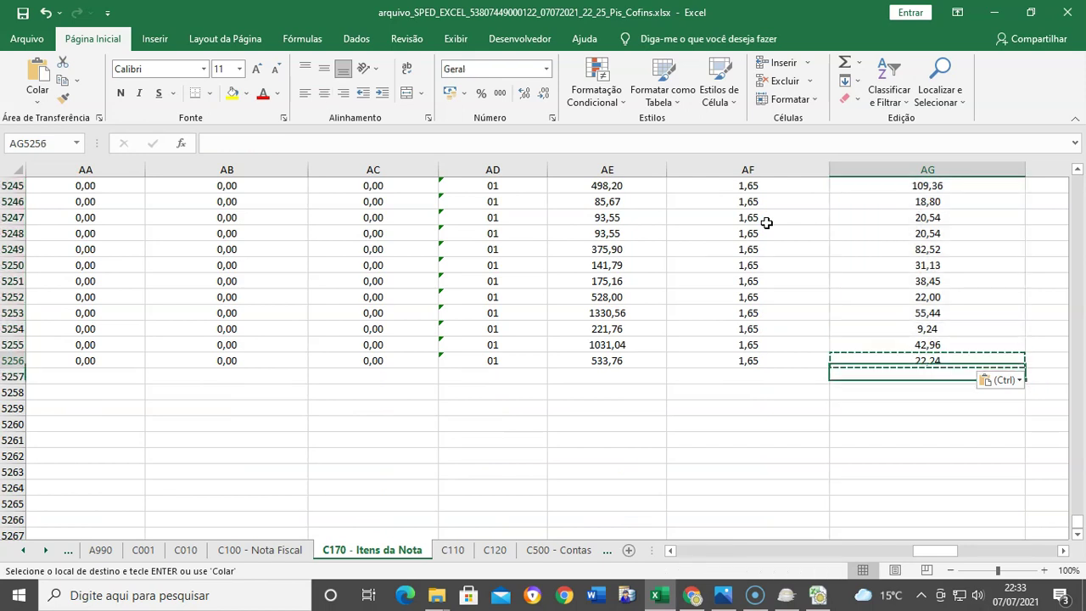
# Return to row 2 and examine the item columns from Base de Pis - Qtde back to Valor Total do Produto.
pyautogui.hotkey('ctrl', 'Up')
pyautogui.press('Down')
pyautogui.press('Left')
pyautogui.press('Left')
pyautogui.press('Left')
pyautogui.press('Left')
pyautogui.press('Left')
pyautogui.press('Left')
pyautogui.press('Left')
pyautogui.press('Left')
pyautogui.press('Left')
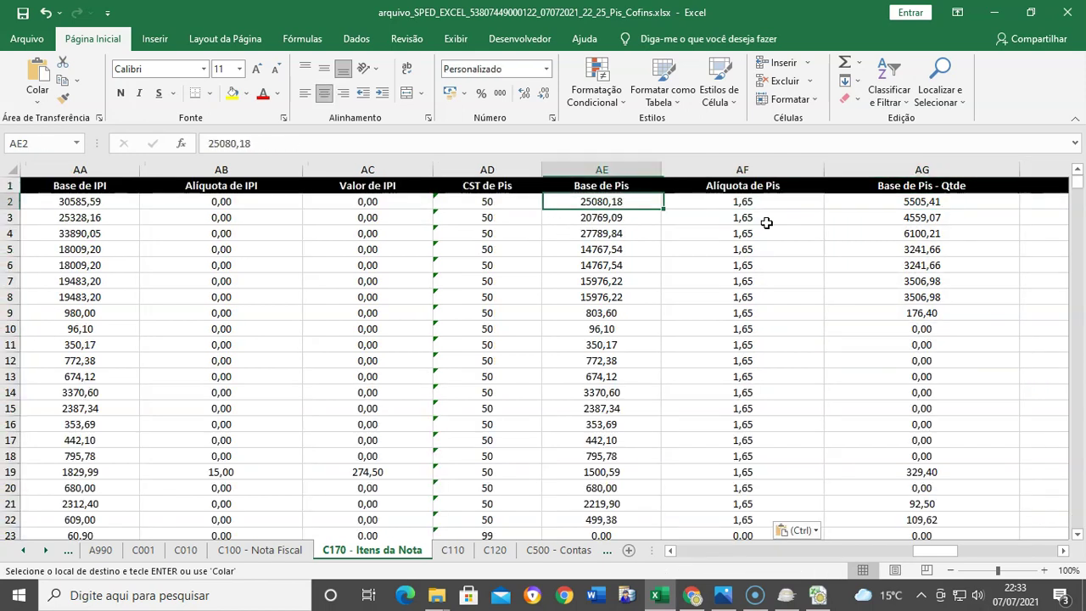
pyautogui.press('Left')
pyautogui.press('Left')
pyautogui.press('Left')
pyautogui.press('Left')
pyautogui.press('Left')
pyautogui.press('Left')
pyautogui.press('Left')
pyautogui.press('Left')
pyautogui.press('Left')
pyautogui.press('Left')
pyautogui.press('Left')
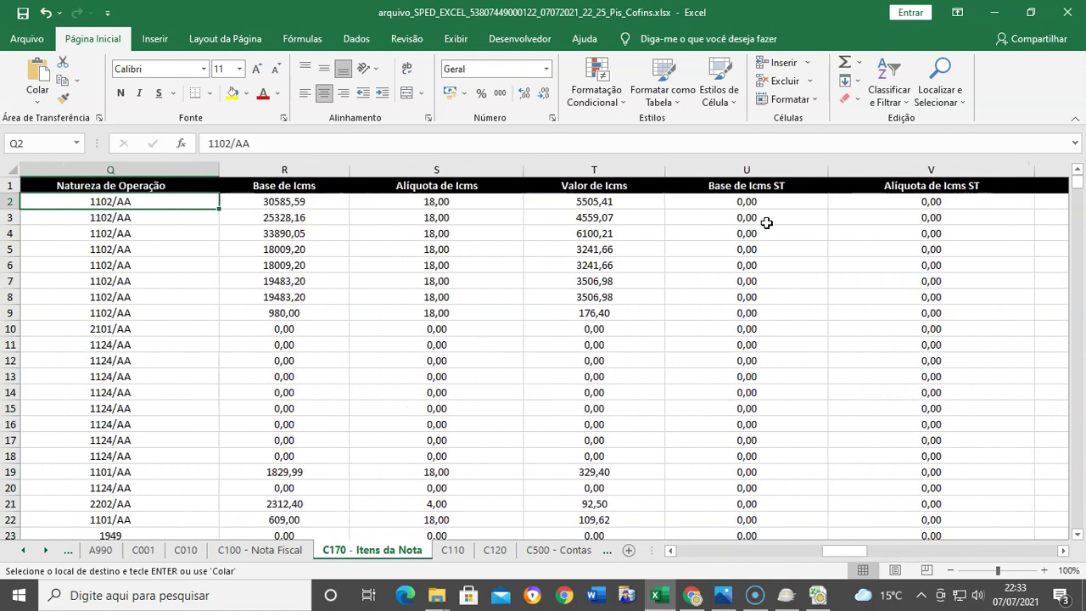
pyautogui.press('Left')
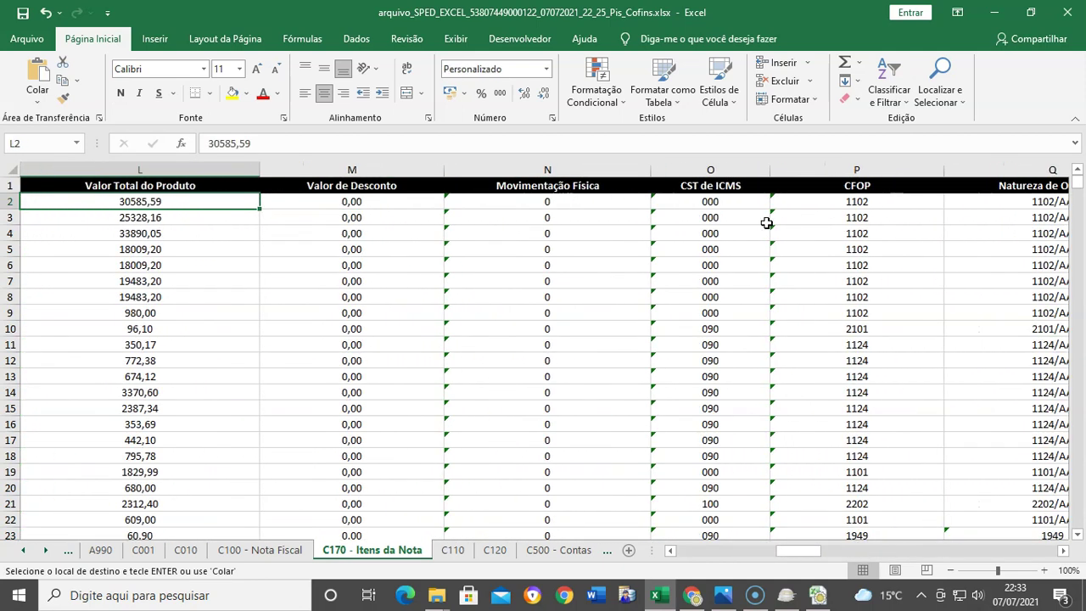
# Examine the Valor de Desconto column down to around row 2814, looking for items with a discount.
pyautogui.press('Right')
pyautogui.press('Down')
pyautogui.press('Down')
pyautogui.press('Down')
pyautogui.press('Down')
pyautogui.press('Down')
pyautogui.press('Down')
pyautogui.press('Down')
pyautogui.press('Down')
pyautogui.press('Down')
pyautogui.press('Down')
pyautogui.press('Down')
pyautogui.press('Down')
pyautogui.press('Down')
pyautogui.press('Down')
pyautogui.press('Down')
pyautogui.press('Down')
pyautogui.press('Down')
pyautogui.press('Down')
pyautogui.press('Down')
pyautogui.press('Down')
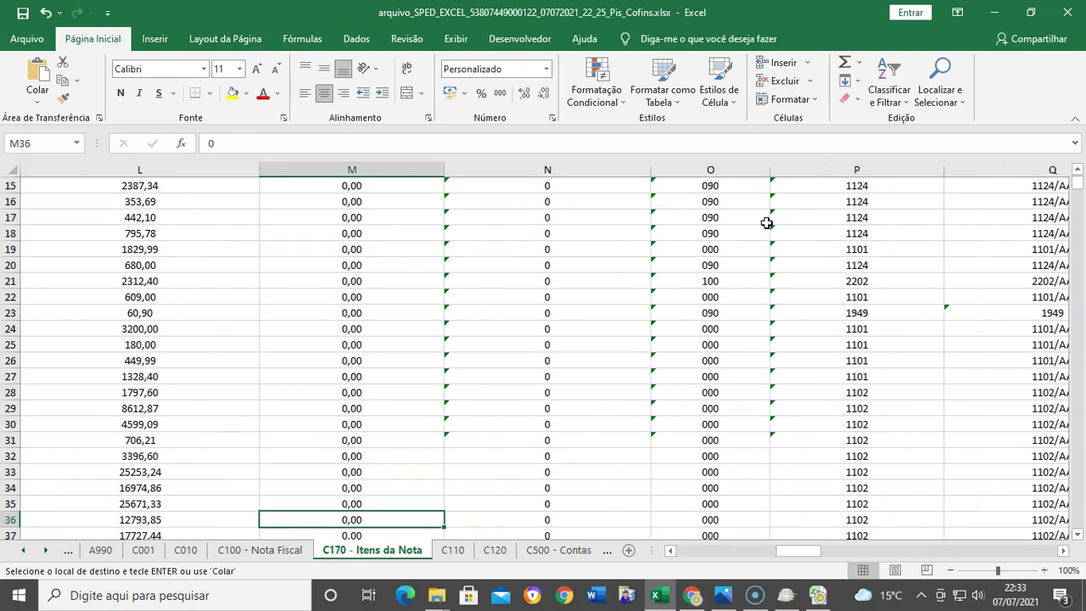
pyautogui.press('Down')
pyautogui.press('Down')
pyautogui.press('Down')
pyautogui.press('Down')
pyautogui.press('Down')
pyautogui.press('Down')
pyautogui.press('Down')
pyautogui.press('Down')
pyautogui.press('Down')
pyautogui.press('Down')
pyautogui.press('Down')
pyautogui.press('Down')
pyautogui.press('Down')
pyautogui.press('Down')
pyautogui.press('Down')
pyautogui.press('Down')
pyautogui.press('Down')
pyautogui.press('Down')
pyautogui.press('Down')
pyautogui.press('Down')
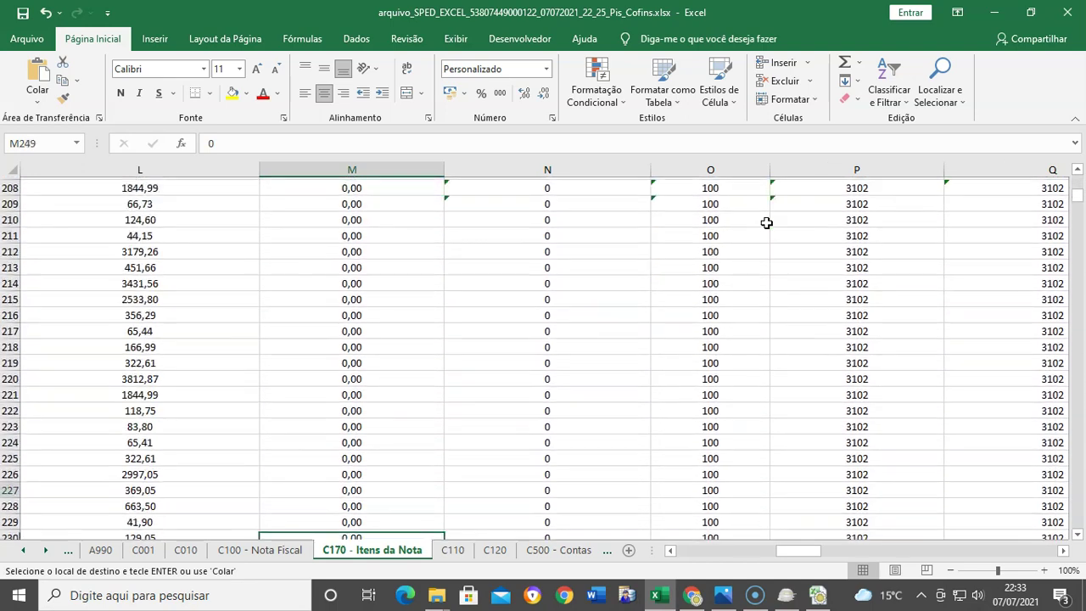
pyautogui.press('Down')
pyautogui.press('Down')
pyautogui.press('Down')
pyautogui.press('Down')
pyautogui.press('Down')
pyautogui.press('Down')
pyautogui.press('Down')
pyautogui.press('Down')
pyautogui.press('Down')
pyautogui.press('Down')
pyautogui.press('Down')
pyautogui.press('Down')
pyautogui.press('Down')
pyautogui.press('Down')
pyautogui.press('Down')
pyautogui.press('Down')
pyautogui.press('Down')
pyautogui.press('Down')
pyautogui.press('Down')
pyautogui.press('Down')
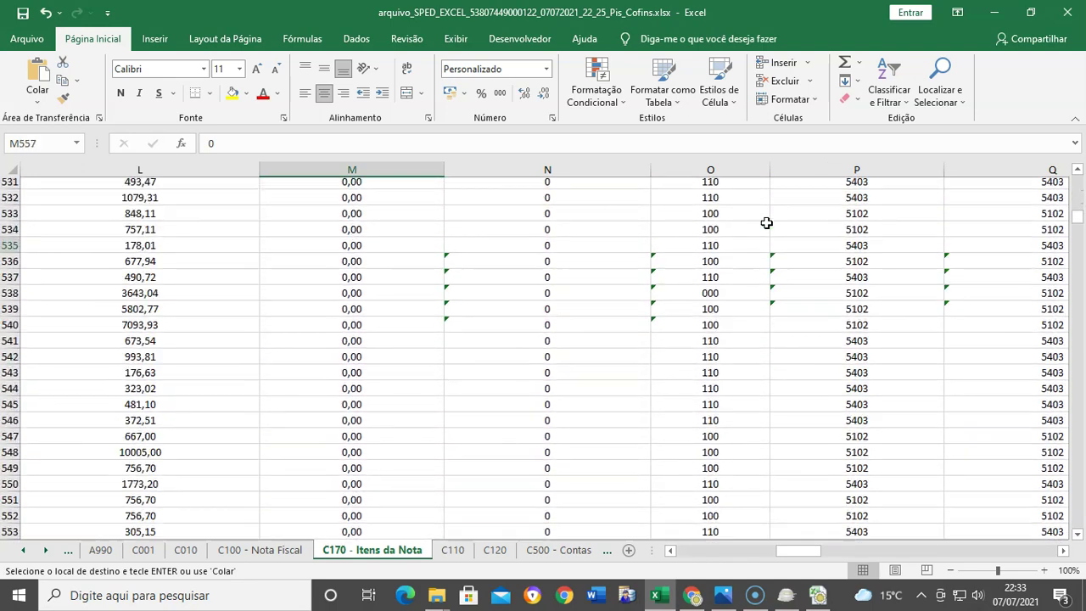
pyautogui.press('Down')
pyautogui.press('Down')
pyautogui.press('Down')
pyautogui.press('Down')
pyautogui.press('Down')
pyautogui.press('Down')
pyautogui.press('Down')
pyautogui.press('Down')
pyautogui.press('Down')
pyautogui.press('Down')
pyautogui.press('Down')
pyautogui.press('Down')
pyautogui.press('Down')
pyautogui.press('Down')
pyautogui.press('Down')
pyautogui.press('Down')
pyautogui.press('Down')
pyautogui.press('Down')
pyautogui.press('Down')
pyautogui.press('Down')
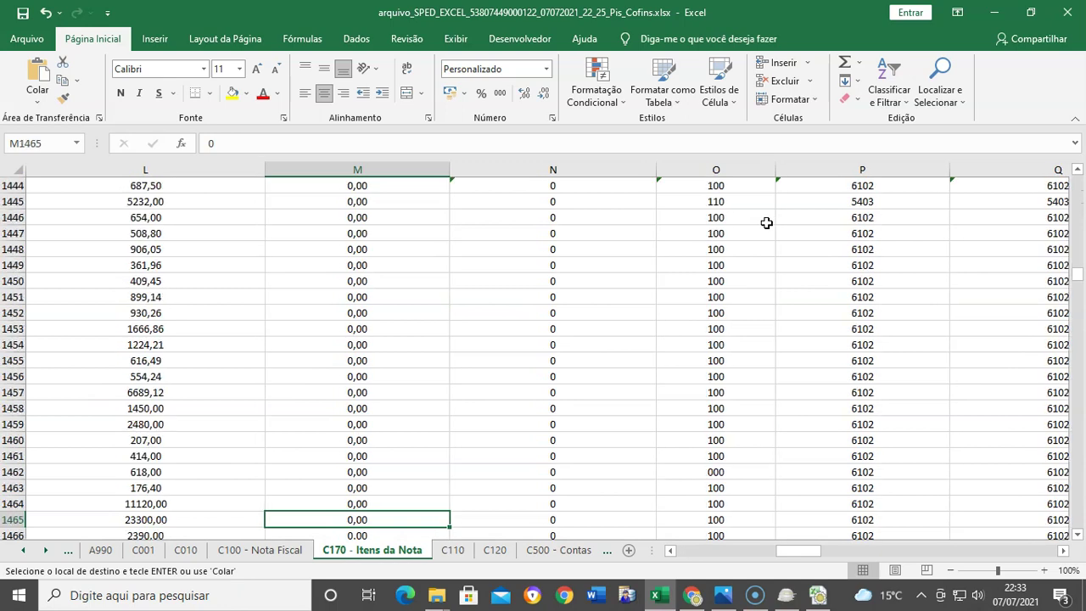
pyautogui.press('Down')
pyautogui.press('Down')
pyautogui.press('Down')
pyautogui.press('Down')
pyautogui.press('Down')
pyautogui.press('Down')
pyautogui.press('Down')
pyautogui.press('Down')
pyautogui.press('Down')
pyautogui.press('Down')
pyautogui.press('Down')
pyautogui.press('Down')
pyautogui.press('Down')
pyautogui.press('Down')
pyautogui.press('Down')
pyautogui.press('Down')
pyautogui.press('Down')
pyautogui.press('Down')
pyautogui.press('Down')
pyautogui.press('Down')
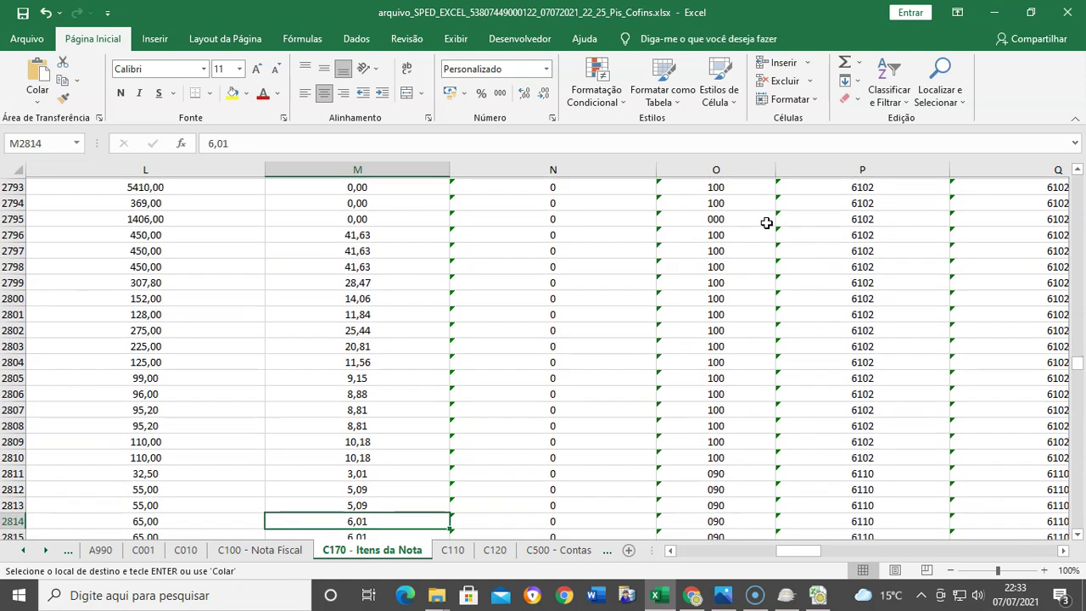
pyautogui.press('Up')
pyautogui.press('Up')
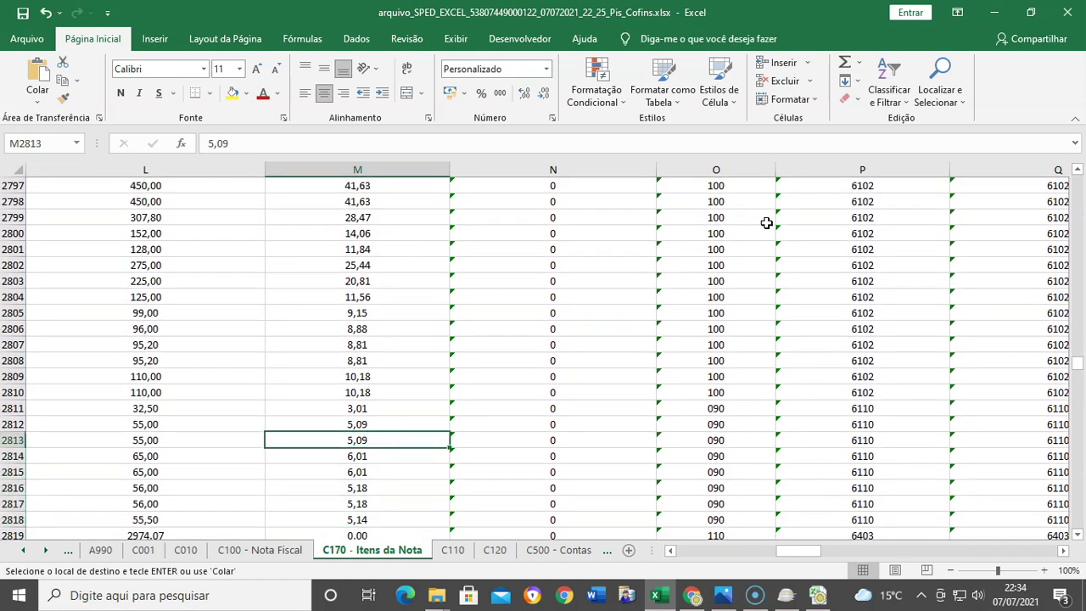
# Return to row 2 and examine the item columns from Valor de Desconto across to Alíquota de Cofins.
pyautogui.hotkey('ctrl', 'Up')
pyautogui.press('Down')
pyautogui.press('Right')
pyautogui.press('Right')
pyautogui.press('Right')
pyautogui.press('Right')
pyautogui.press('Right')
pyautogui.press('Right')
pyautogui.press('Right')
pyautogui.press('Right')
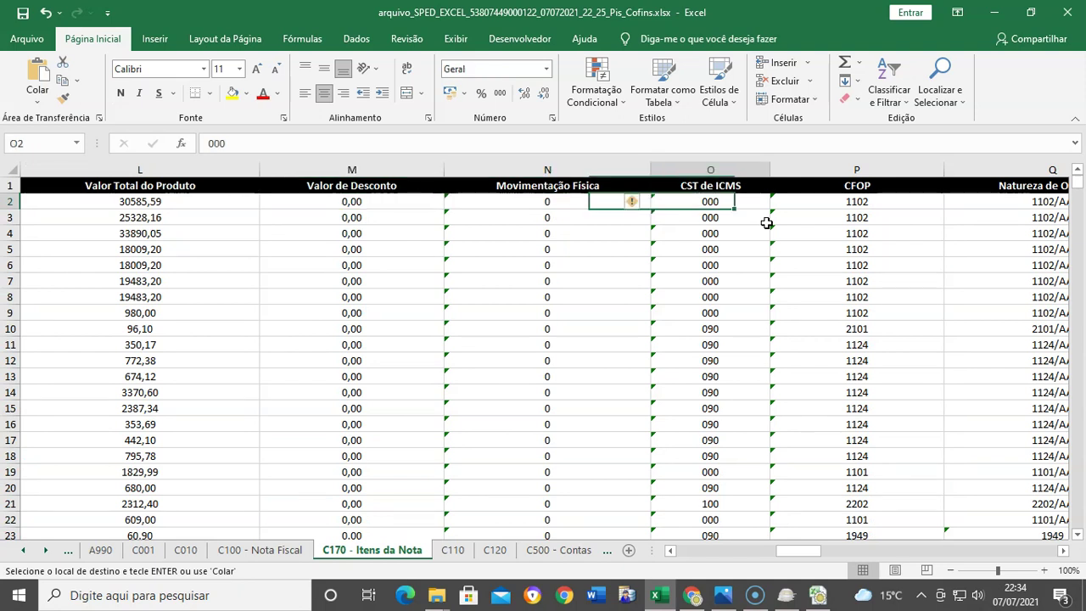
pyautogui.press('Right')
pyautogui.press('Right')
pyautogui.press('Right')
pyautogui.press('Right')
pyautogui.press('Right')
pyautogui.press('Right')
pyautogui.press('Right')
pyautogui.press('Right')
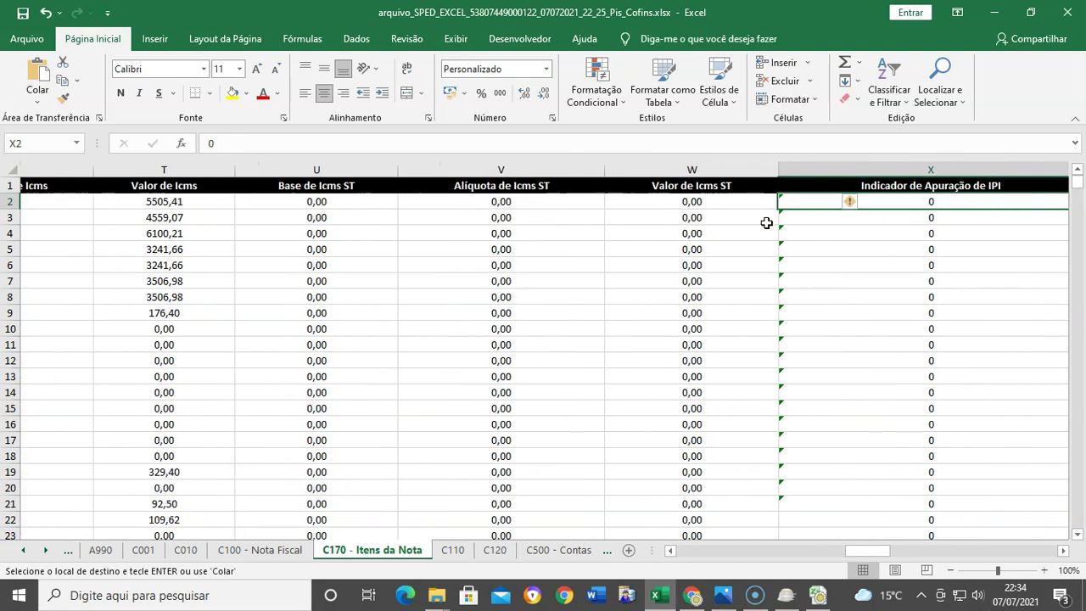
pyautogui.press('Right')
pyautogui.press('Right')
pyautogui.press('Right')
pyautogui.press('Right')
pyautogui.press('Right')
pyautogui.press('Right')
pyautogui.press('Right')
pyautogui.press('Right')
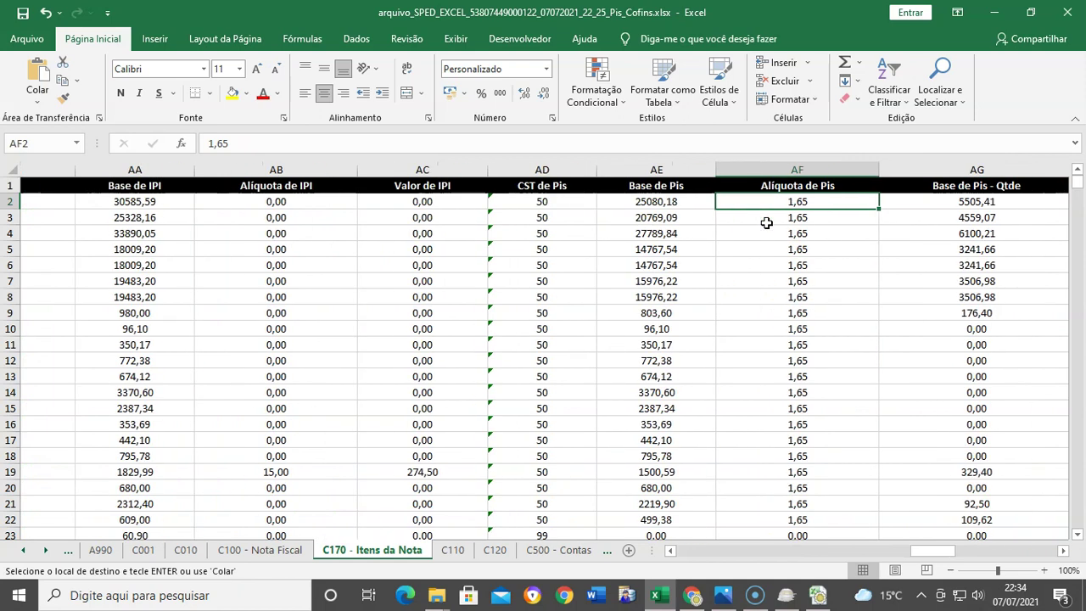
pyautogui.press('Right')
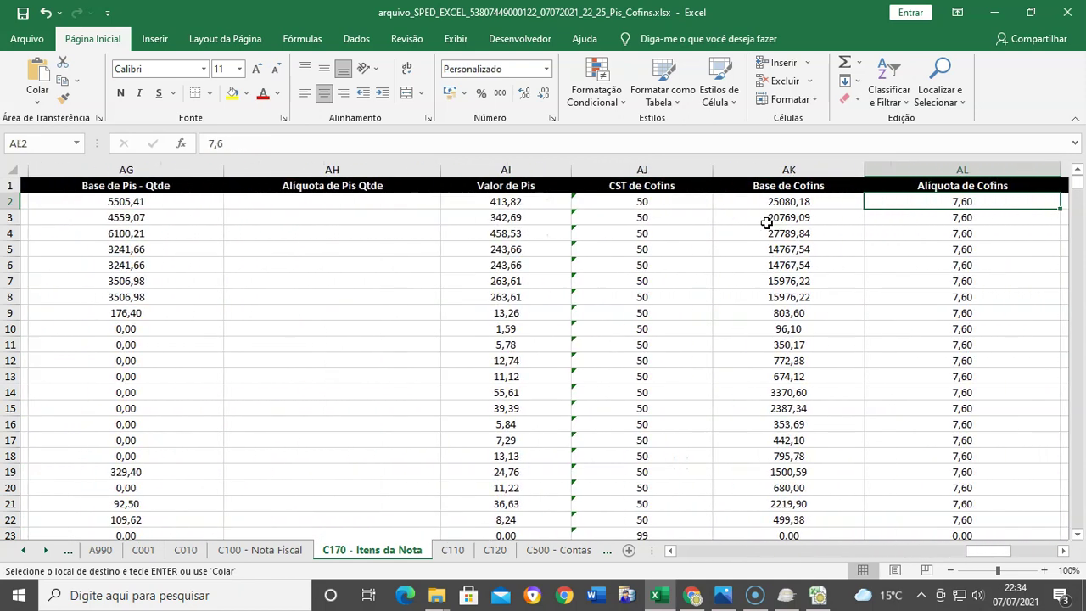
# Paste the copied helper formula again over the Base de Pis - Qtde column, from AG2 to AG5256.
pyautogui.press('Left')
pyautogui.press('Left')
pyautogui.press('Left')
pyautogui.press('Left')
pyautogui.press('Left')
pyautogui.press('Left')
pyautogui.press('Right')
pyautogui.press('Left')
pyautogui.press('Left')
pyautogui.press('Right')
pyautogui.press('Right')
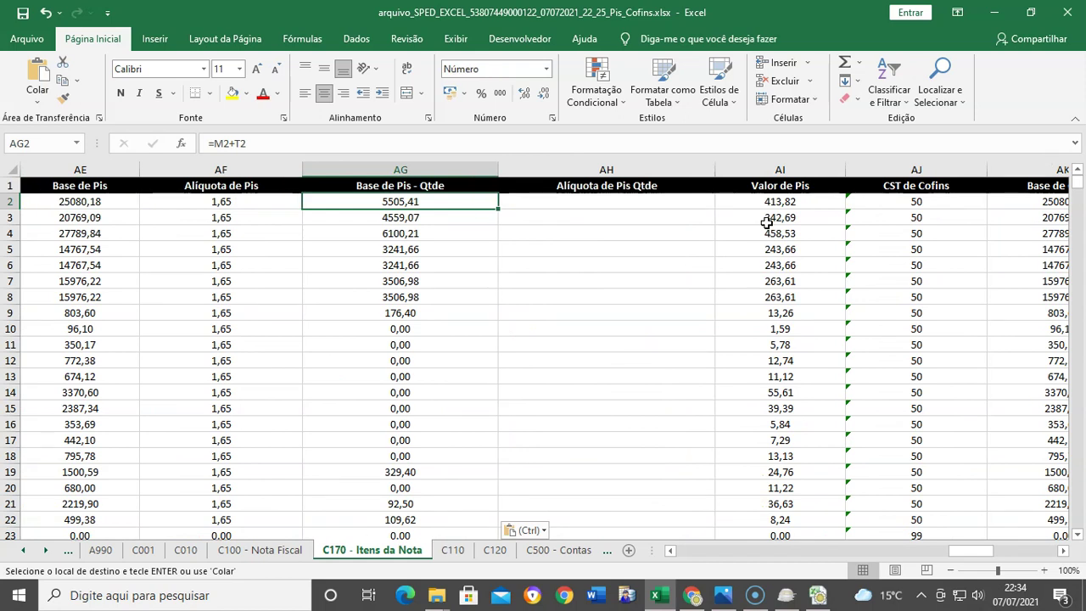
pyautogui.hotkey('ctrl', 'shift', 'Down')
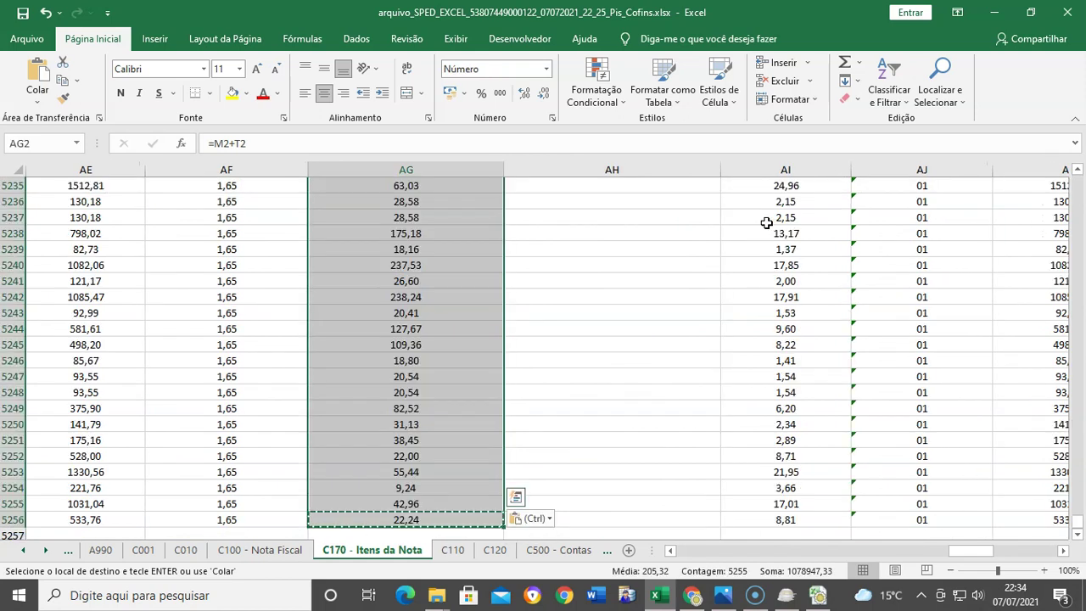
pyautogui.rightClick(373, 269)
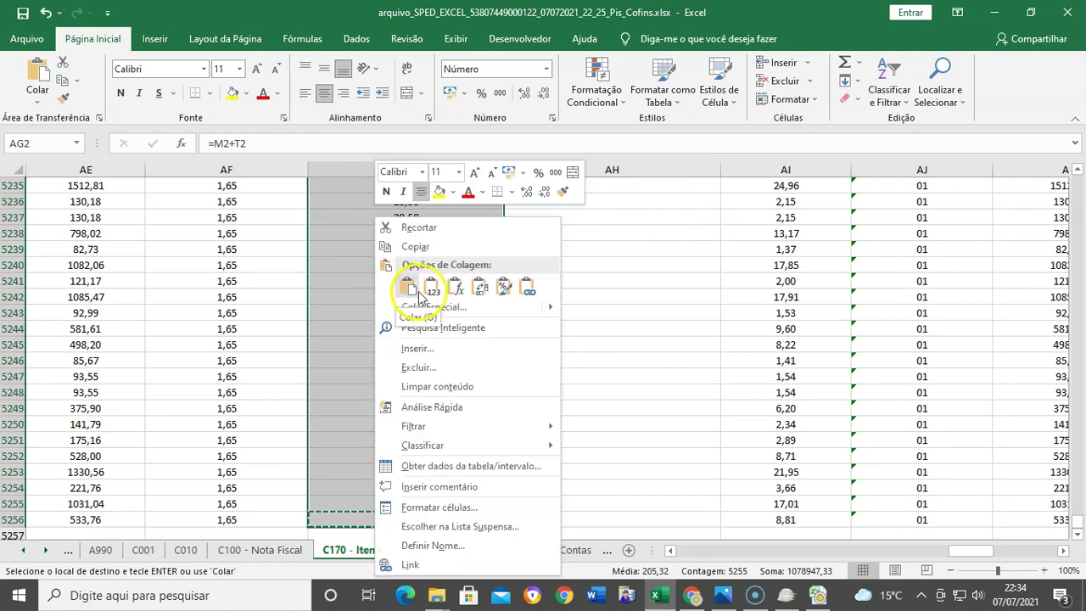
pyautogui.click(409, 290)
pyautogui.click(425, 206)
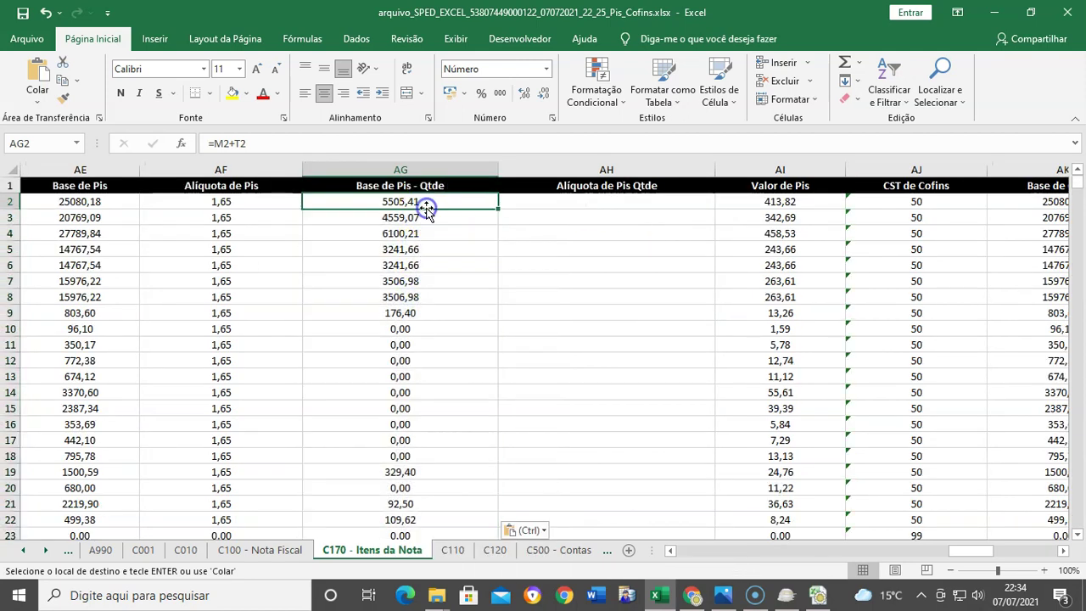
# Try to paste the copied helper result as values over the Valor de Desconto column, from M2 to M5256.
pyautogui.press('Left')
pyautogui.press('Left')
pyautogui.press('Left')
pyautogui.press('Left')
pyautogui.press('Left')
pyautogui.press('Left')
pyautogui.press('Left')
pyautogui.press('Left')
pyautogui.press('Left')
pyautogui.press('Left')
pyautogui.press('Left')
pyautogui.press('Left')
pyautogui.press('Left')
pyautogui.press('Left')
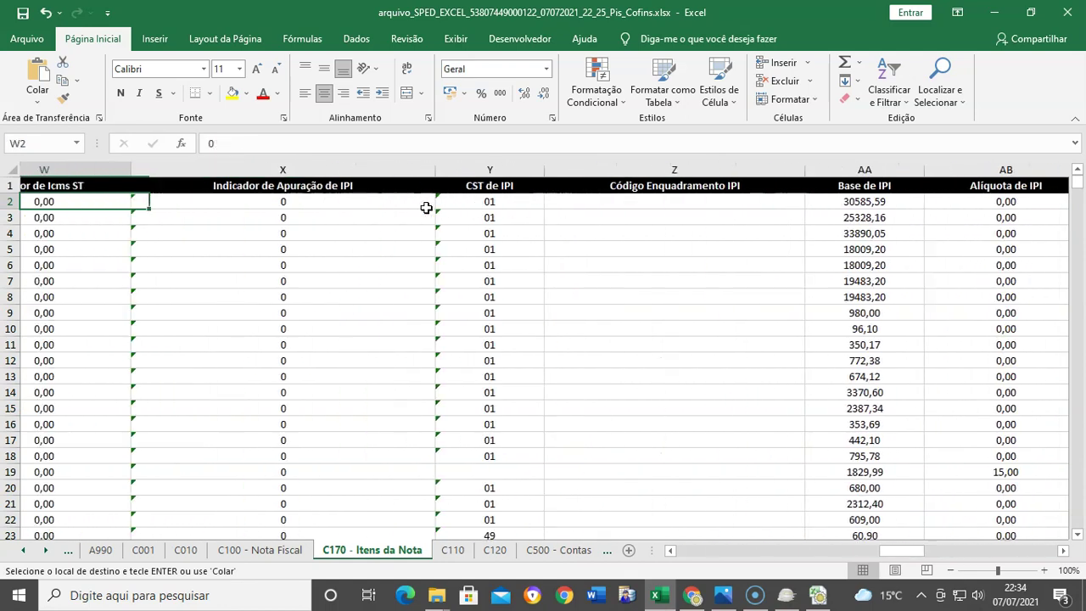
pyautogui.press('Left')
pyautogui.press('Left')
pyautogui.press('Left')
pyautogui.press('Left')
pyautogui.press('Left')
pyautogui.press('Left')
pyautogui.press('Left')
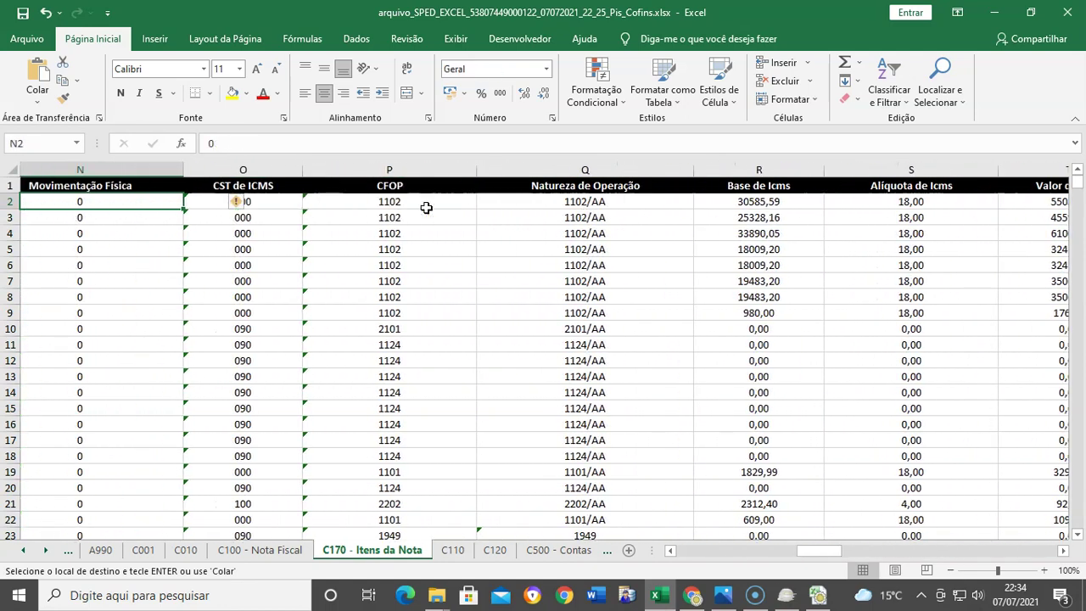
pyautogui.press('Right')
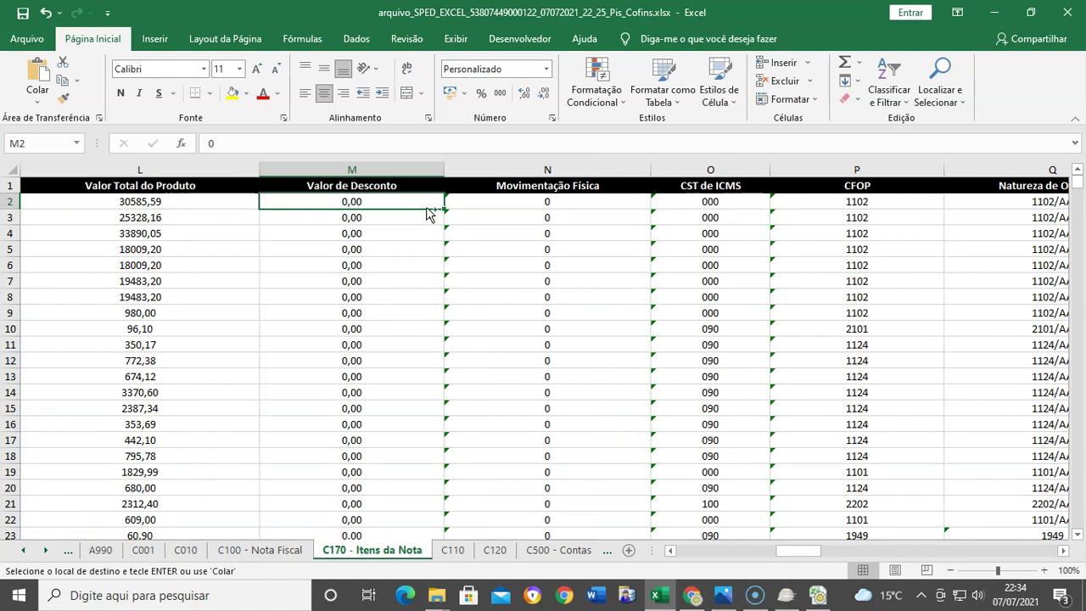
pyautogui.hotkey('ctrl', 'shift', 'Down')
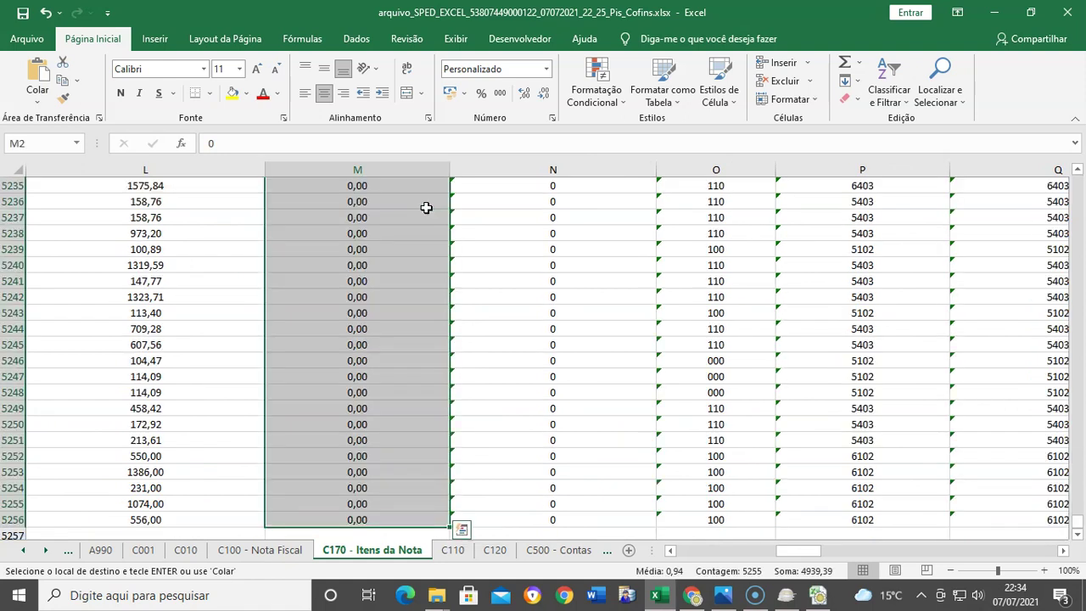
pyautogui.rightClick(426, 207)
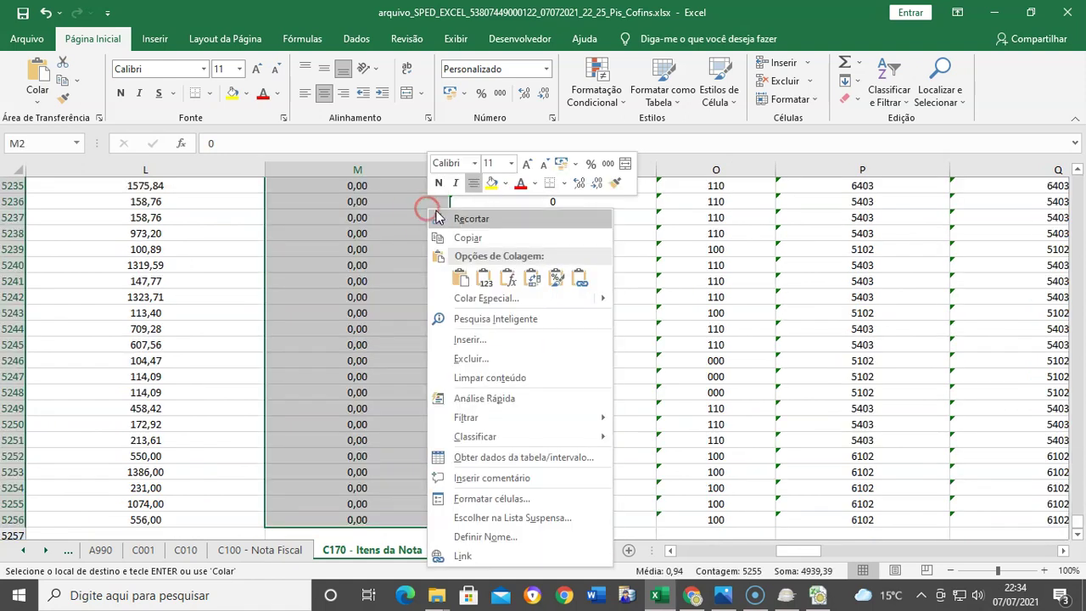
pyautogui.click(485, 280)
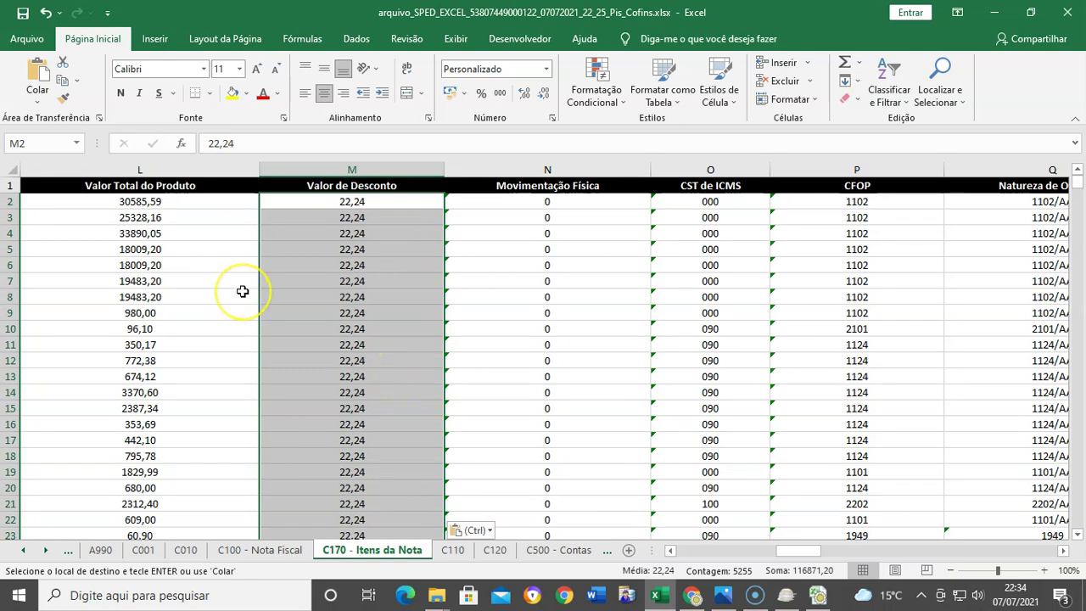
# Undo the values pasted over the Valor de Desconto column.
pyautogui.write('0')
pyautogui.hotkey('ctrl', 'Return')
pyautogui.click(350, 203)
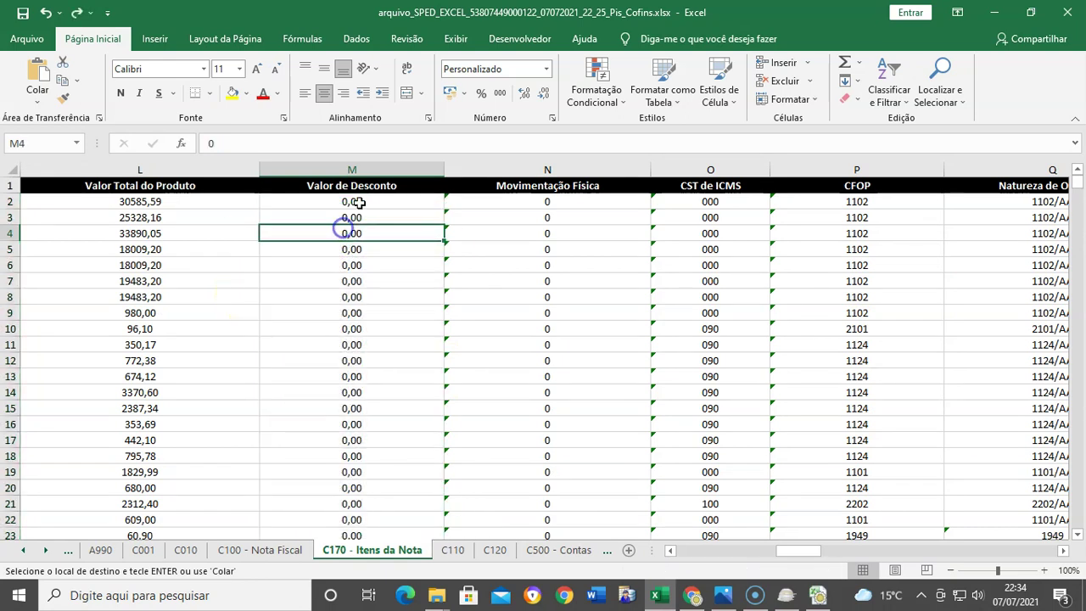
# Go back to the Base de Pis - Qtde column, select AG2 to AG5256 and clear the pending single-cell copy.
pyautogui.press('Right')
pyautogui.press('Right')
pyautogui.press('Right')
pyautogui.press('Right')
pyautogui.press('Right')
pyautogui.press('Right')
pyautogui.press('Right')
pyautogui.press('Right')
pyautogui.press('Right')
pyautogui.press('Right')
pyautogui.press('Right')
pyautogui.press('Right')
pyautogui.press('Right')
pyautogui.press('Right')
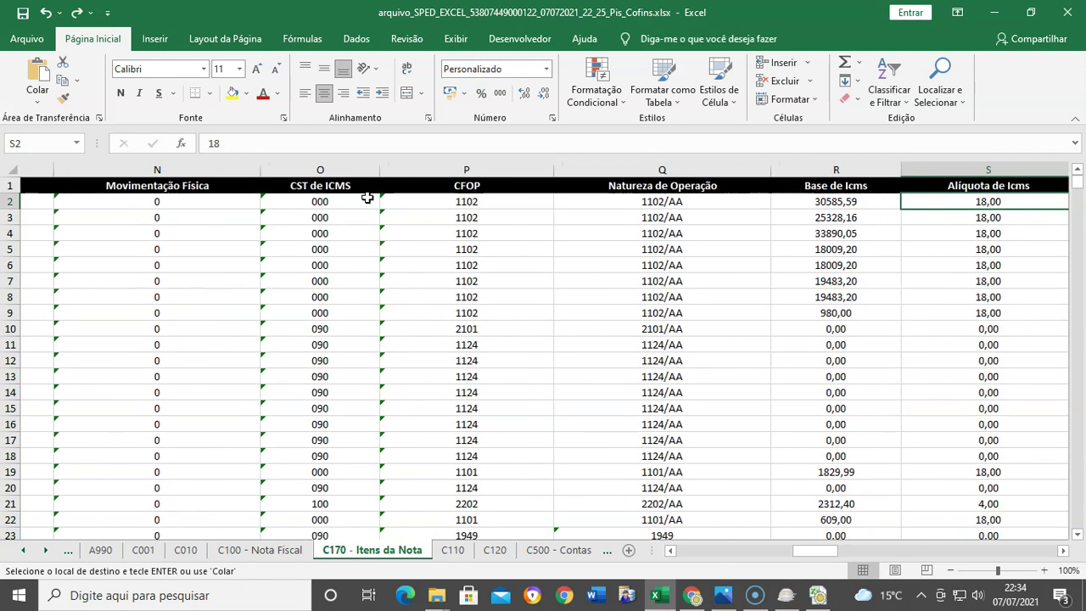
pyautogui.press('Right')
pyautogui.press('Right')
pyautogui.press('Right')
pyautogui.press('Right')
pyautogui.press('Right')
pyautogui.press('Right')
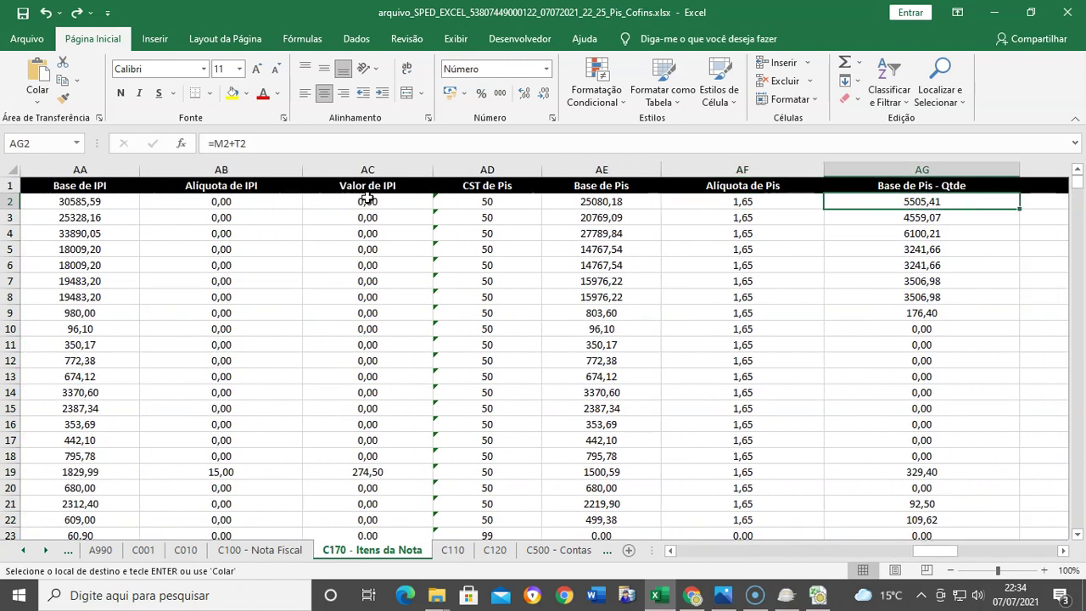
pyautogui.hotkey('ctrl', 'shift', 'Down')
pyautogui.hotkey('ctrl', 'v')
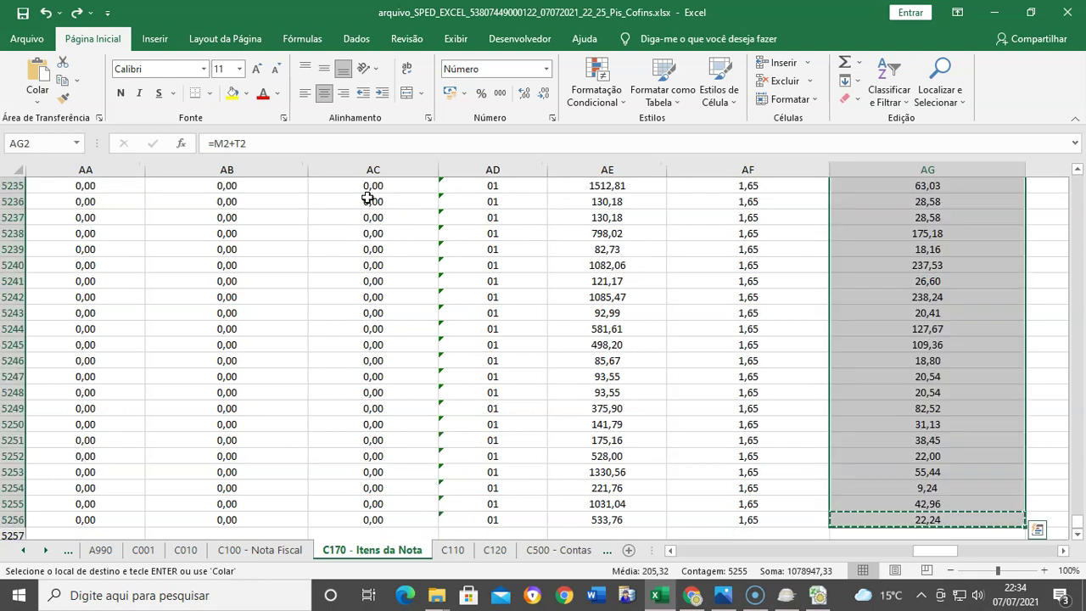
pyautogui.doubleClick(815, 390)
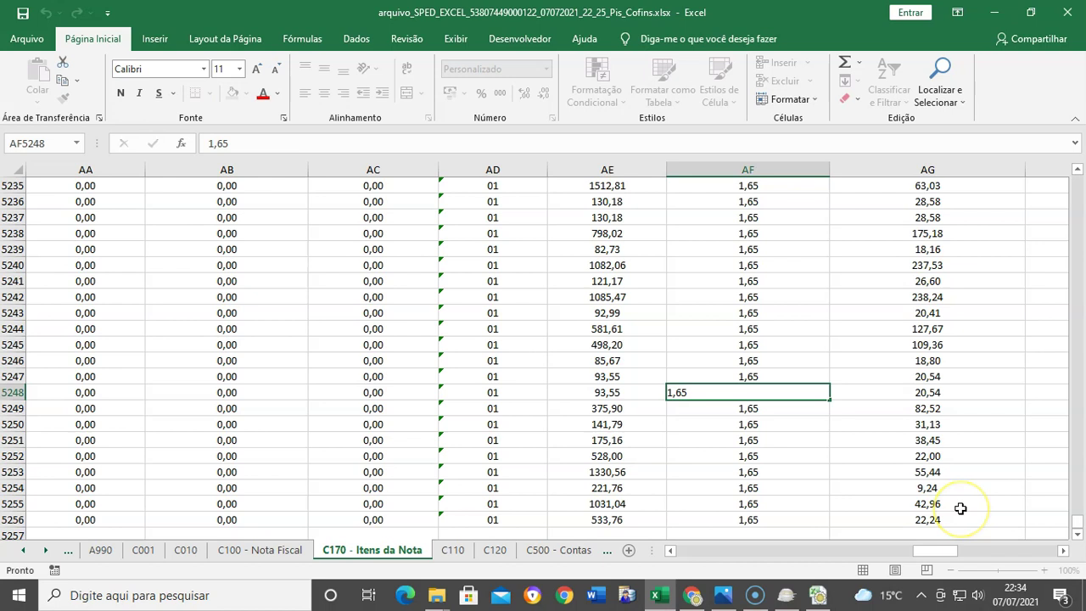
pyautogui.press('Return')
# Copy the whole range of helper results in the Base de Pis - Qtde column, from AG2 to AG5256.
pyautogui.click(954, 519)
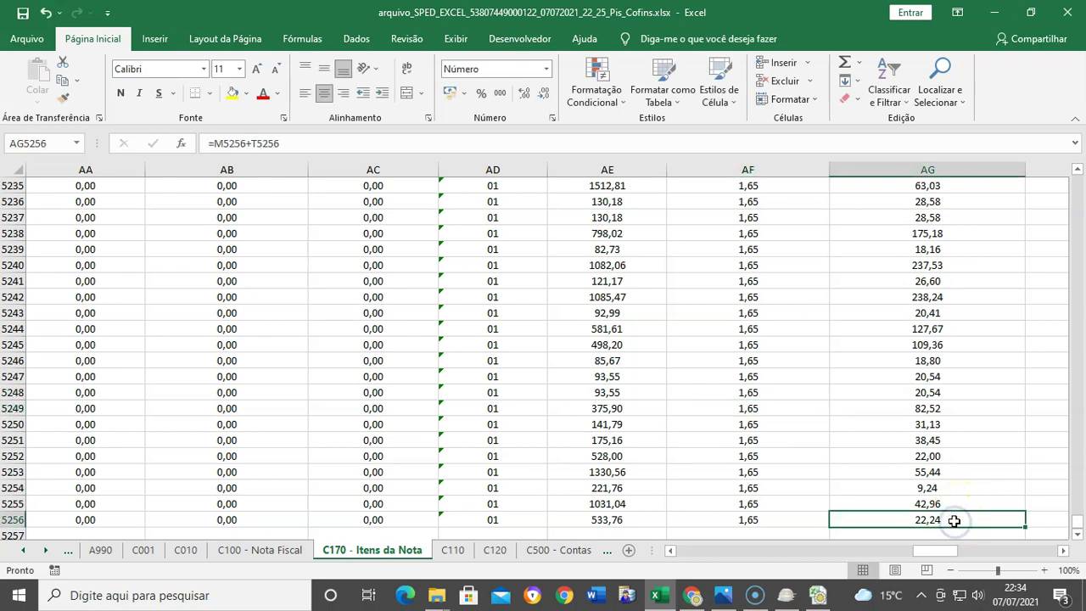
pyautogui.hotkey('ctrl', 'Up')
pyautogui.press('Down')
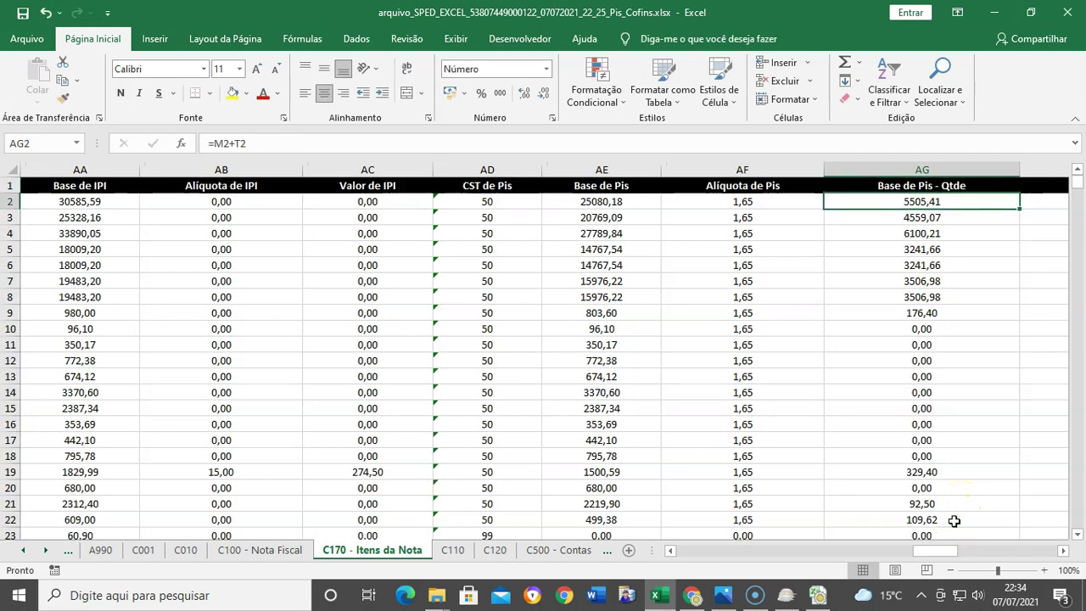
pyautogui.hotkey('ctrl', 'shift', 'Down')
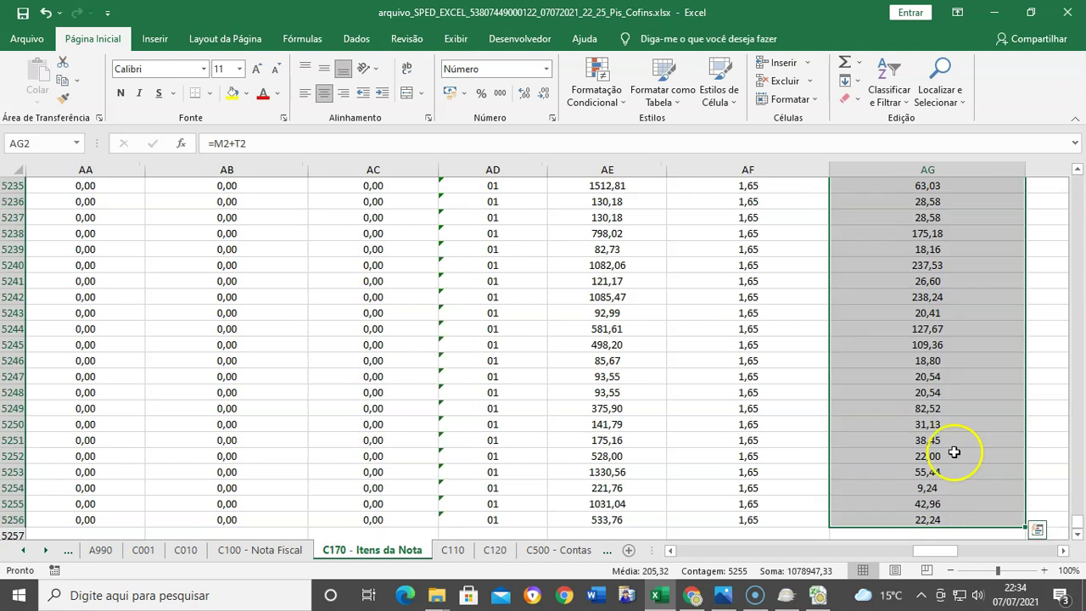
pyautogui.rightClick(921, 359)
pyautogui.click(802, 34)
pyautogui.hotkey('ctrl', 'BackSpace')
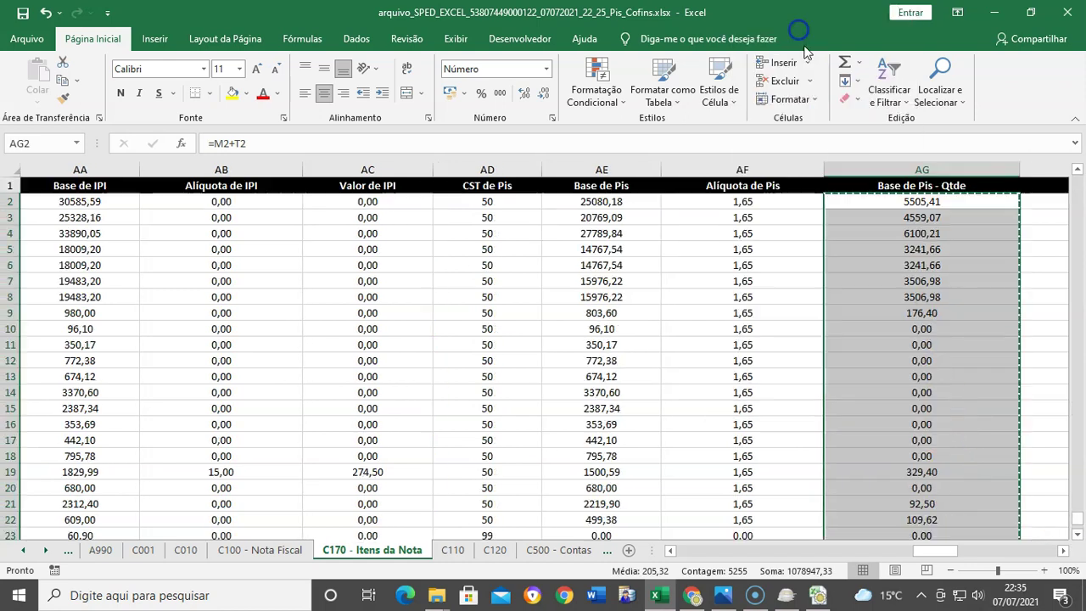
# Paste the copied helper results as values only over the Valor de Desconto column, from M2 to M5256, and save the workbook.
pyautogui.click(669, 550)
pyautogui.moveTo(669, 553); pyautogui.dragTo(670, 553)
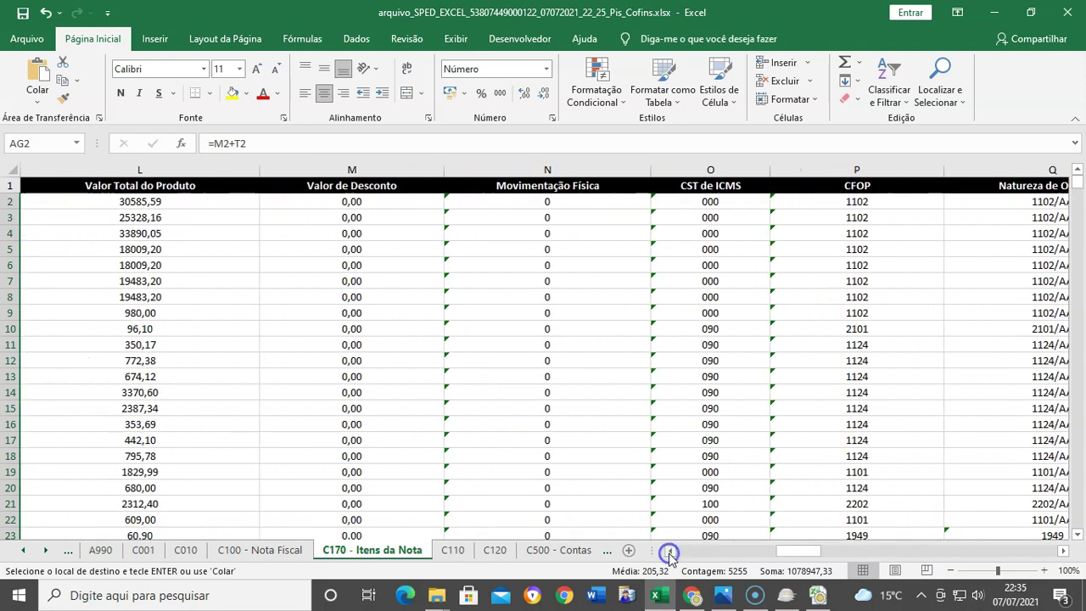
pyautogui.click(375, 202)
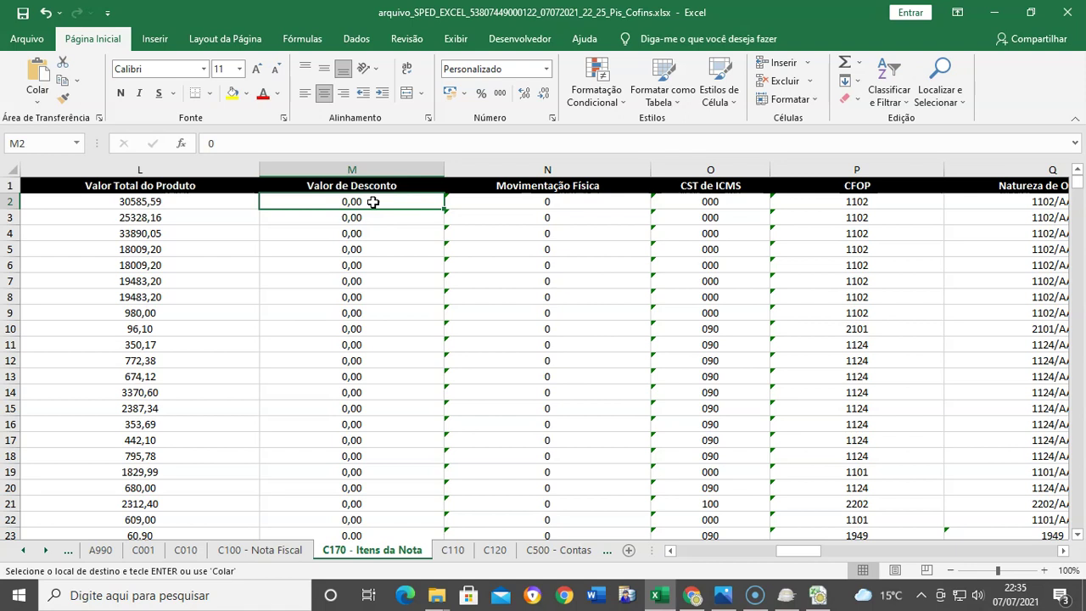
pyautogui.hotkey('ctrl', 'shift', 'Down')
pyautogui.rightClick(375, 203)
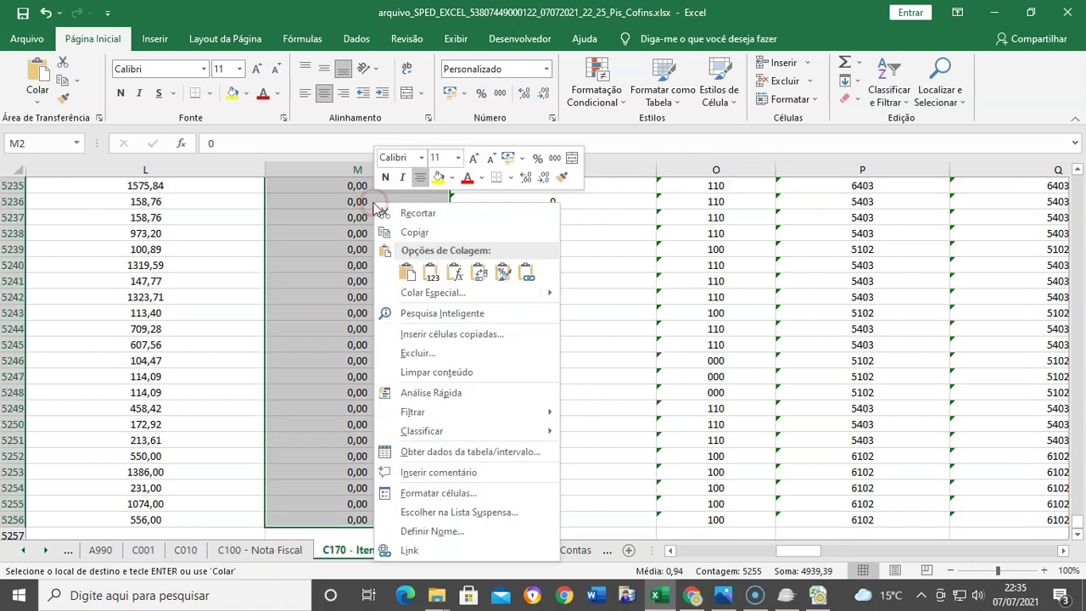
pyautogui.click(432, 273)
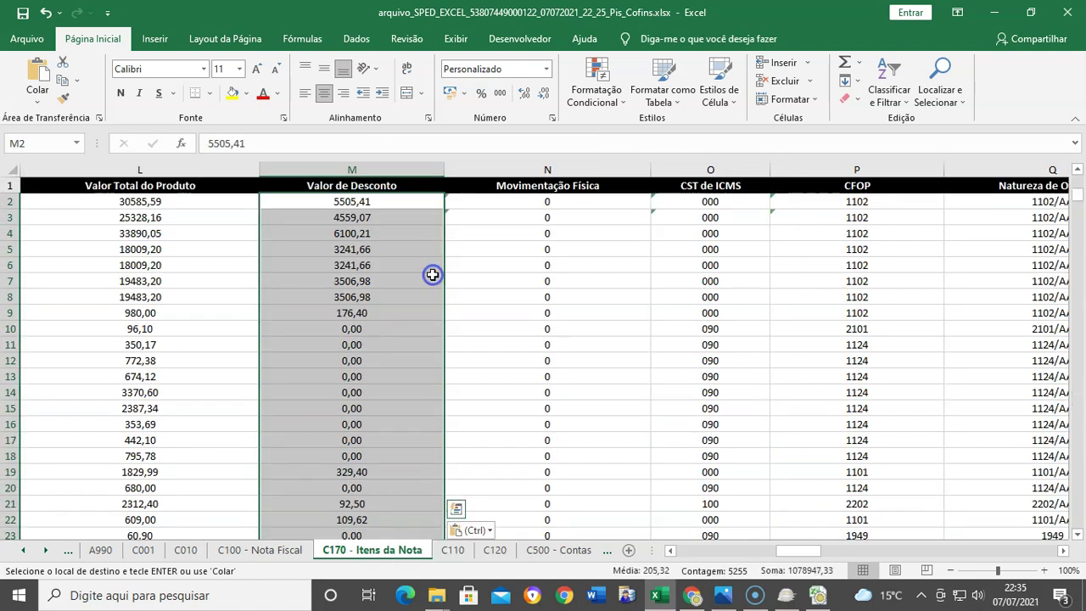
pyautogui.click(26, 17)
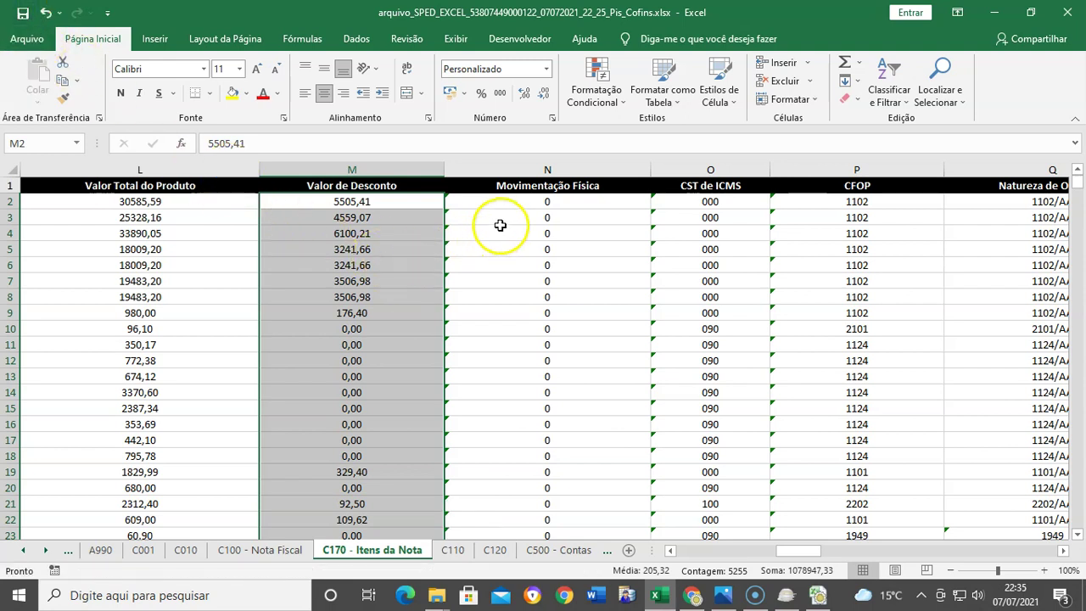
# Clear the helper formulas from the Base de Pis - Qtde column, from AG2 to AG5256, and save the workbook.
pyautogui.click(522, 202)
pyautogui.press('Right')
pyautogui.press('Right')
pyautogui.press('Right')
pyautogui.press('Right')
pyautogui.press('Right')
pyautogui.press('Right')
pyautogui.press('Right')
pyautogui.press('Right')
pyautogui.press('Right')
pyautogui.press('Right')
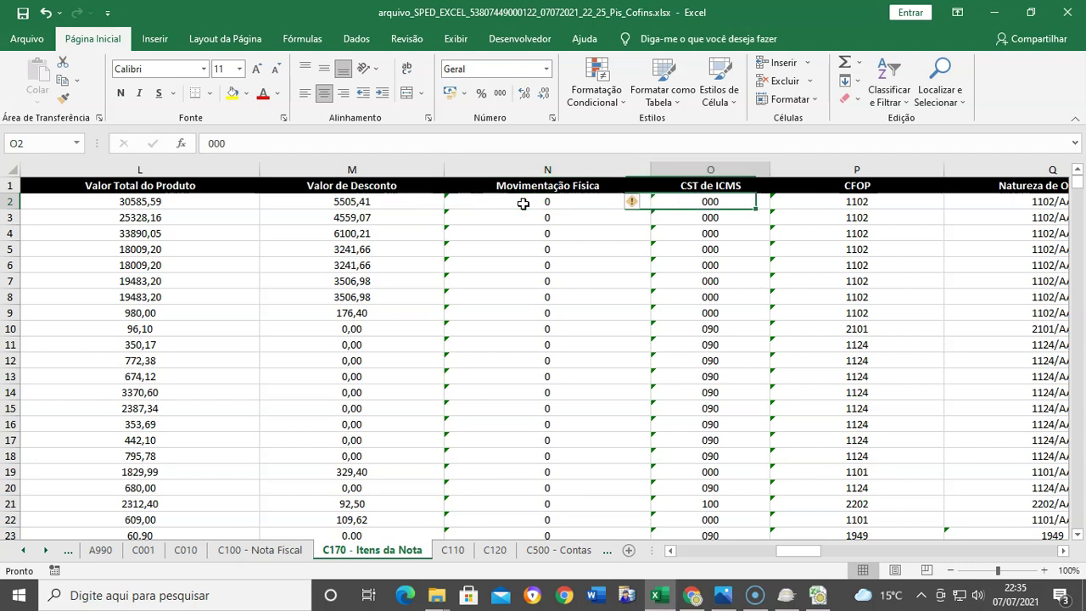
pyautogui.press('Right')
pyautogui.press('Right')
pyautogui.press('Right')
pyautogui.press('Right')
pyautogui.press('Right')
pyautogui.press('Right')
pyautogui.press('Right')
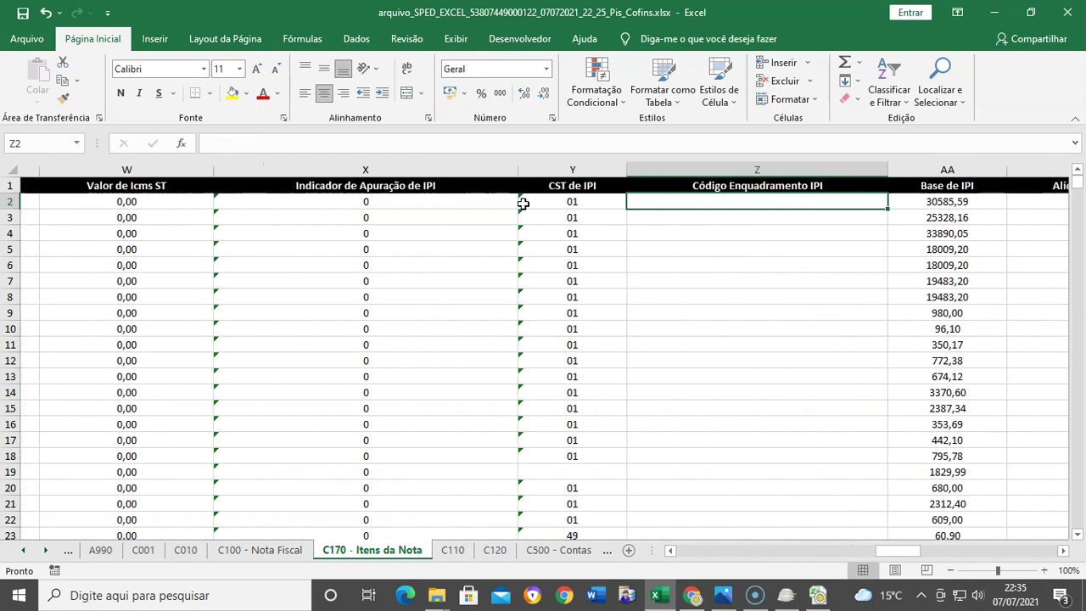
pyautogui.press('Right')
pyautogui.press('Right')
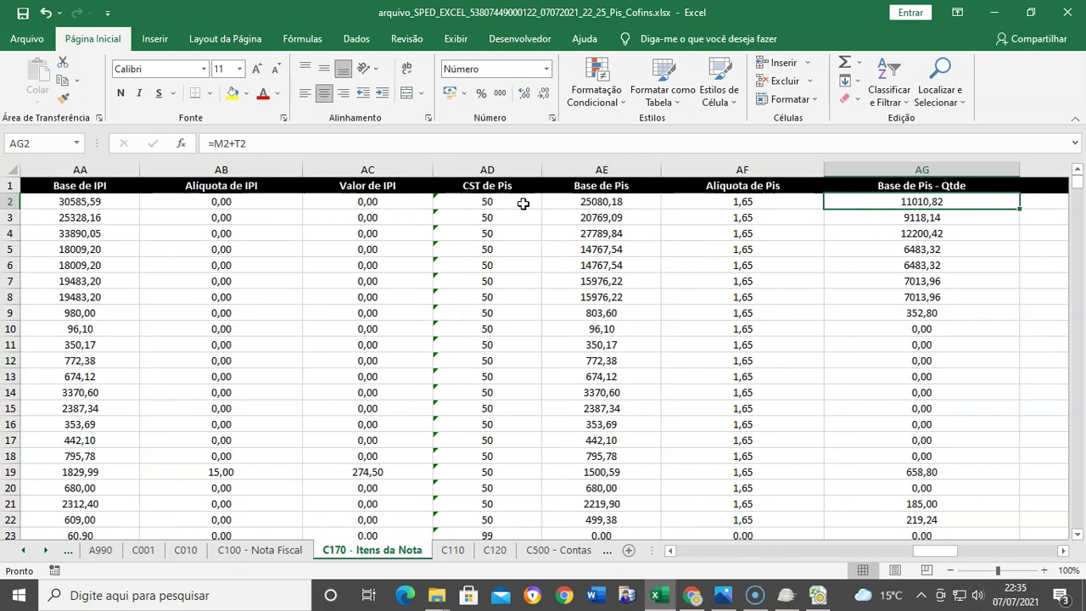
pyautogui.hotkey('ctrl', 'shift', 'Down')
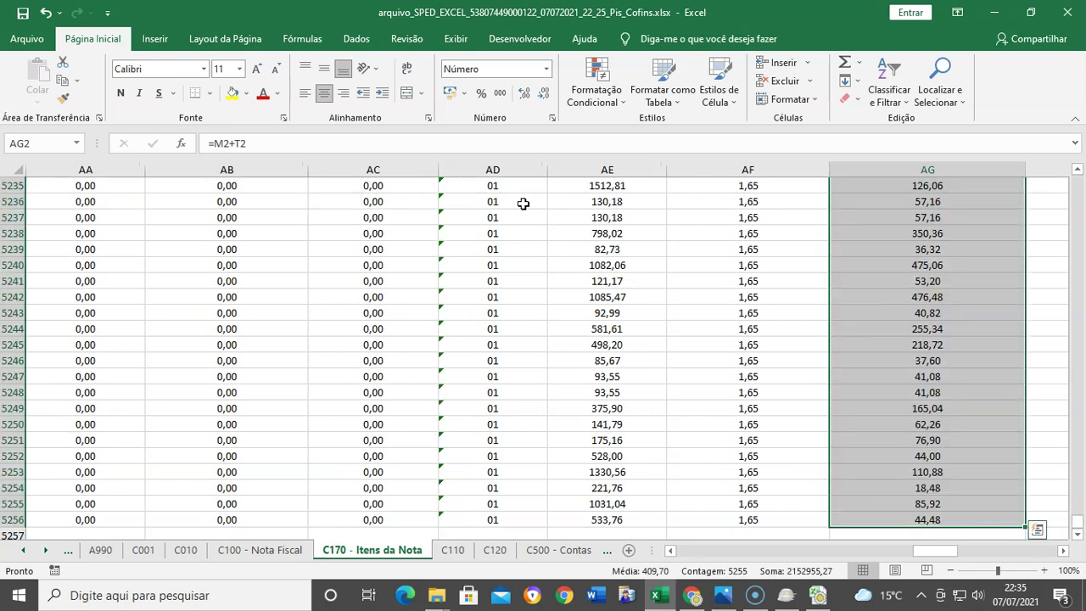
pyautogui.press('Delete')
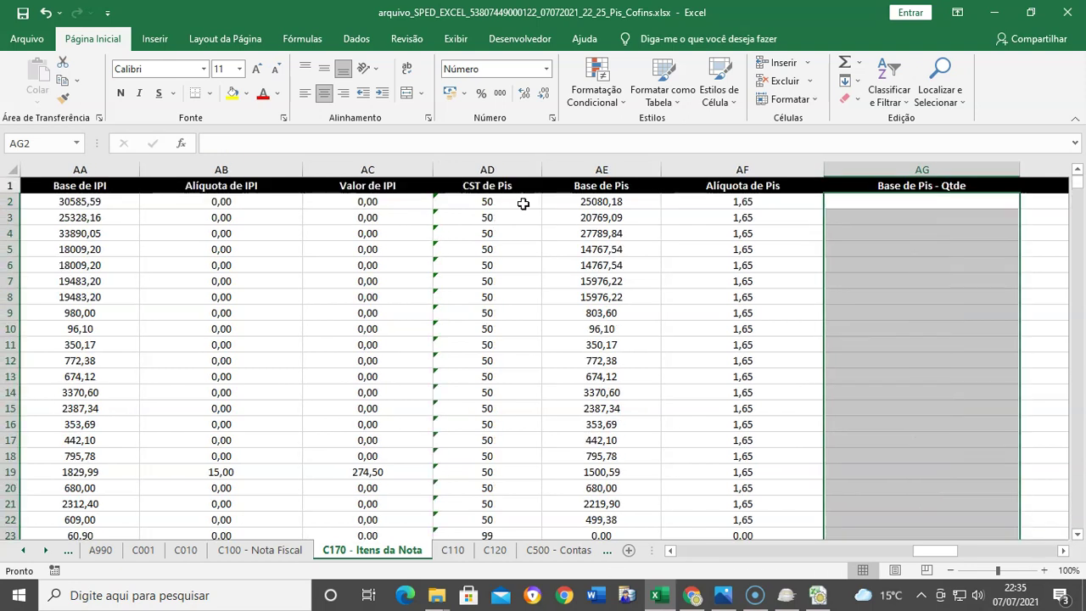
pyautogui.click(23, 14)
# Enable the advanced option Definir precisão conforme exibido for this workbook and accept the permanent loss of precision.
pyautogui.click(13, 43)
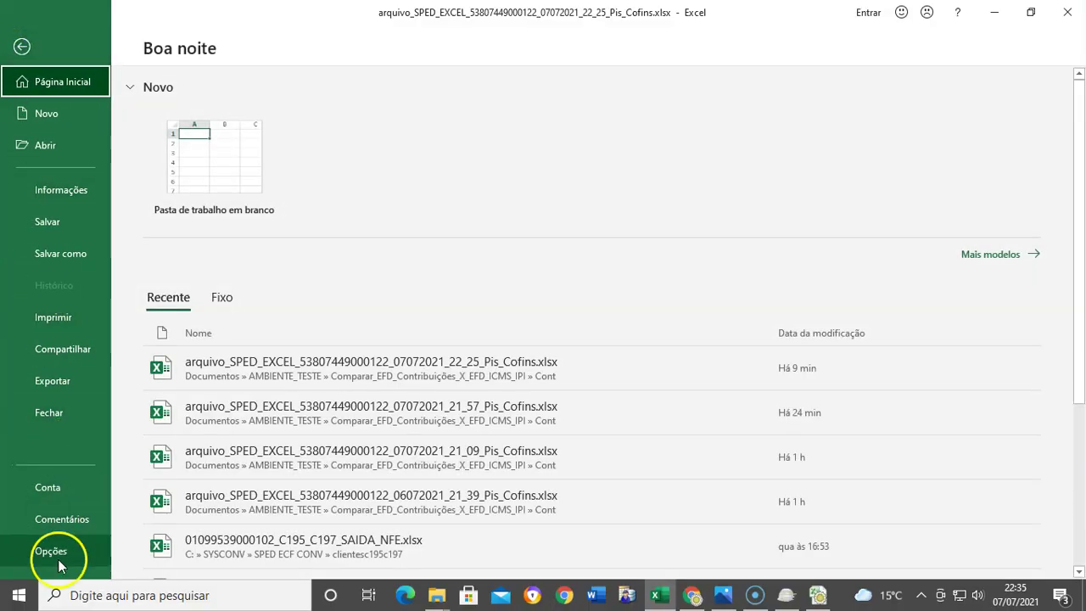
pyautogui.click(62, 556)
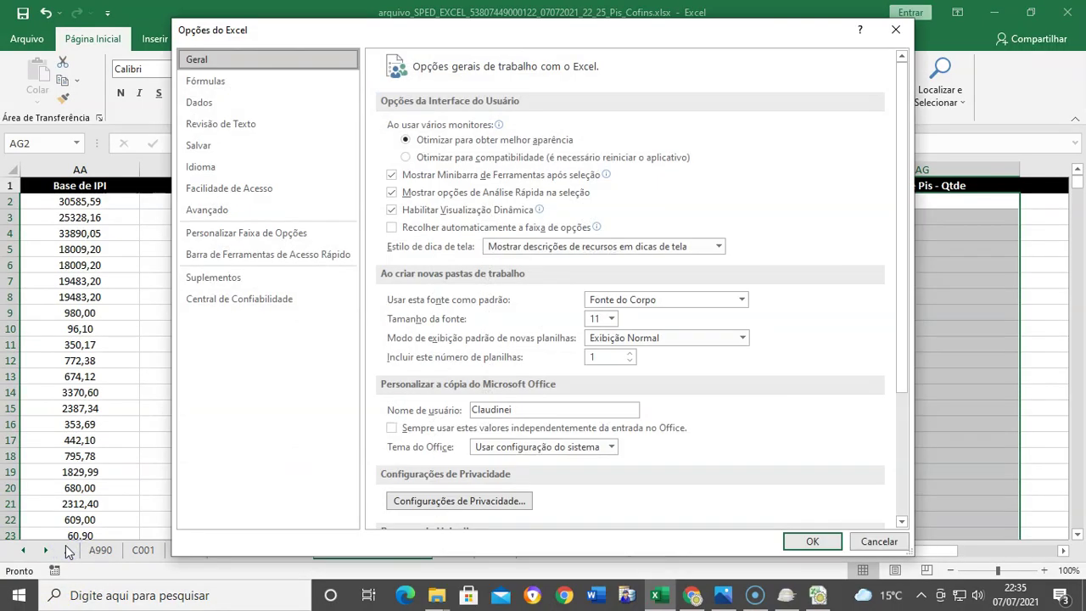
pyautogui.click(217, 210)
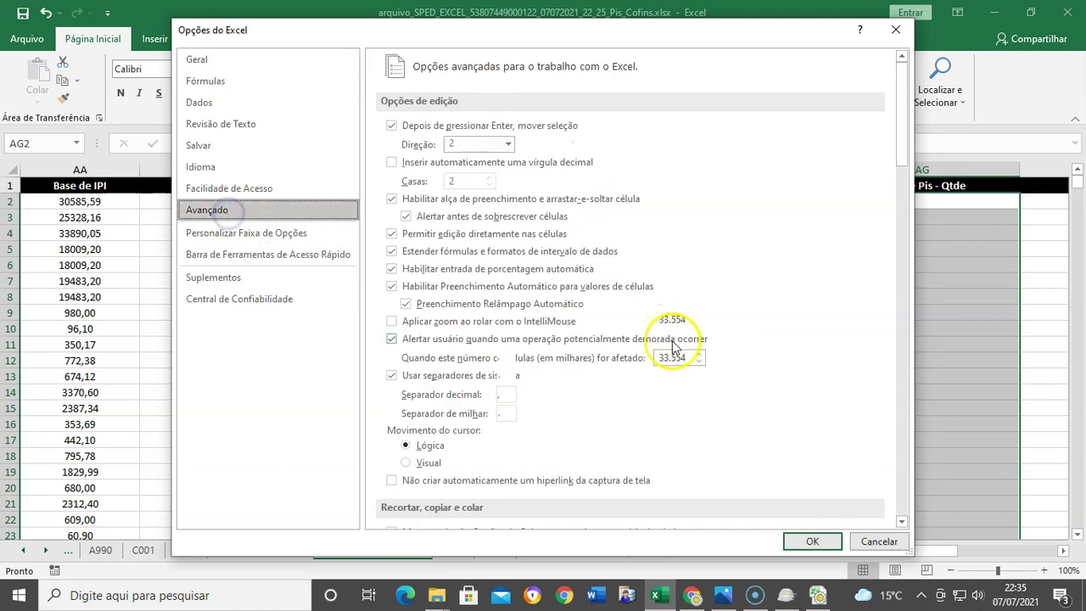
pyautogui.scroll(-15, 662, 356)
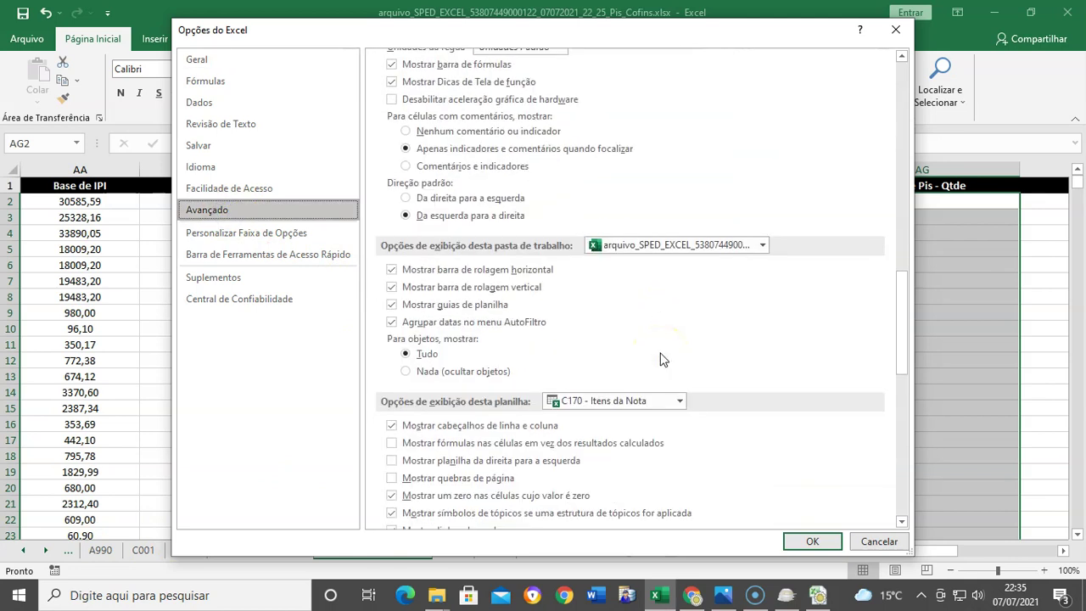
pyautogui.scroll(-3, 662, 360)
pyautogui.scroll(-6, 663, 359)
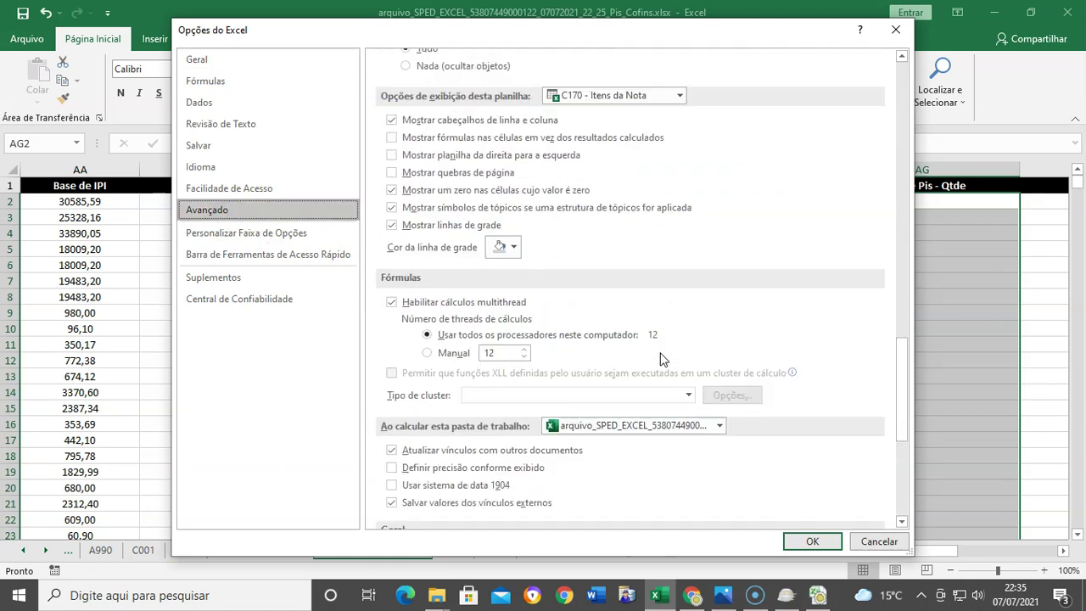
pyautogui.scroll(-1, 662, 358)
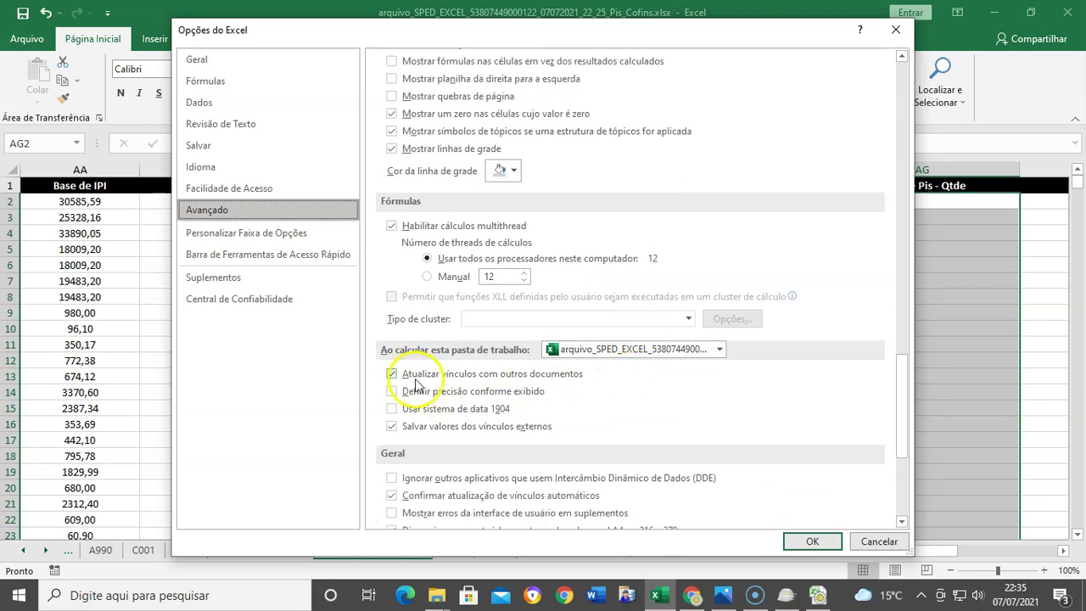
pyautogui.click(446, 392)
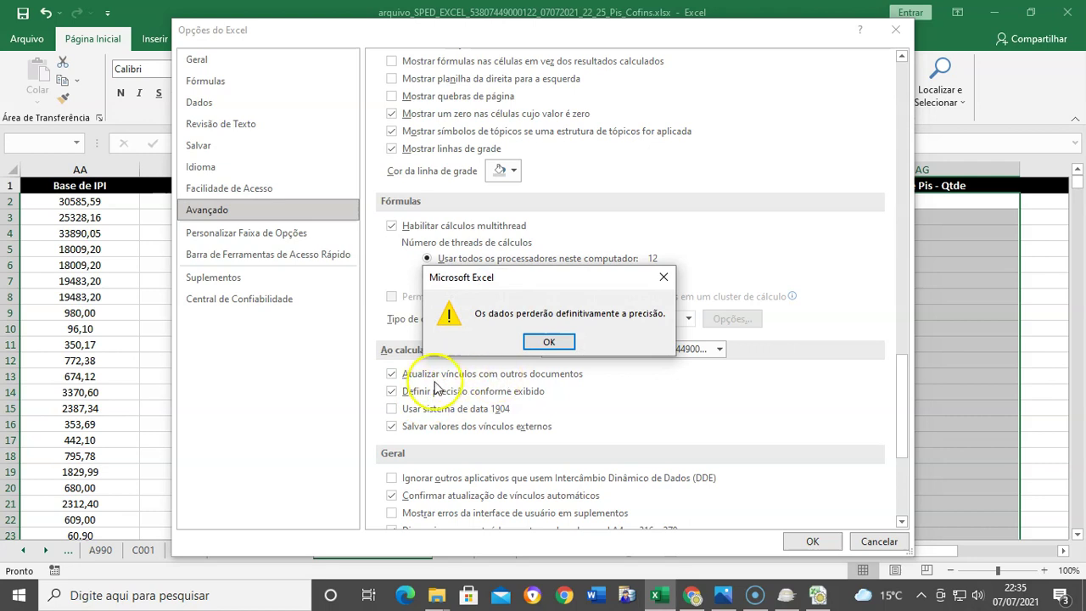
pyautogui.click(549, 342)
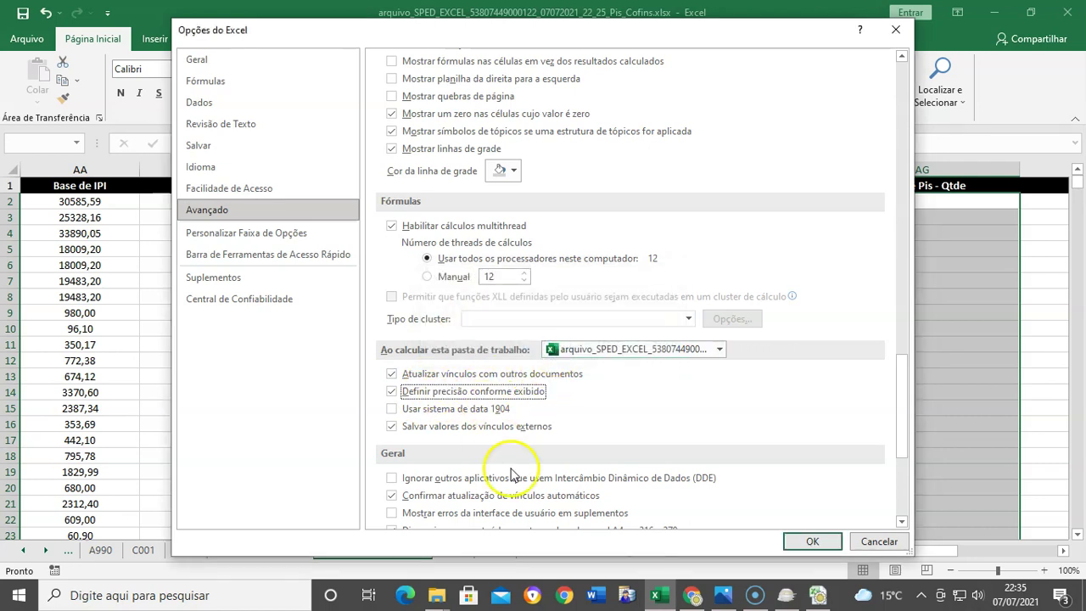
pyautogui.click(790, 543)
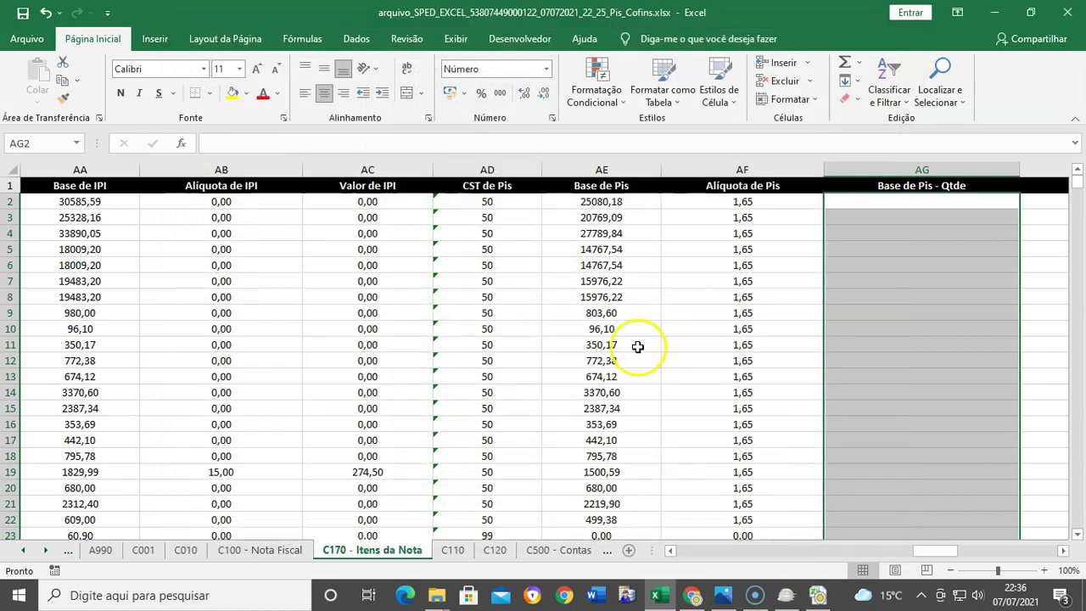
# Save the recalculated workbook and close it.
pyautogui.click(635, 344)
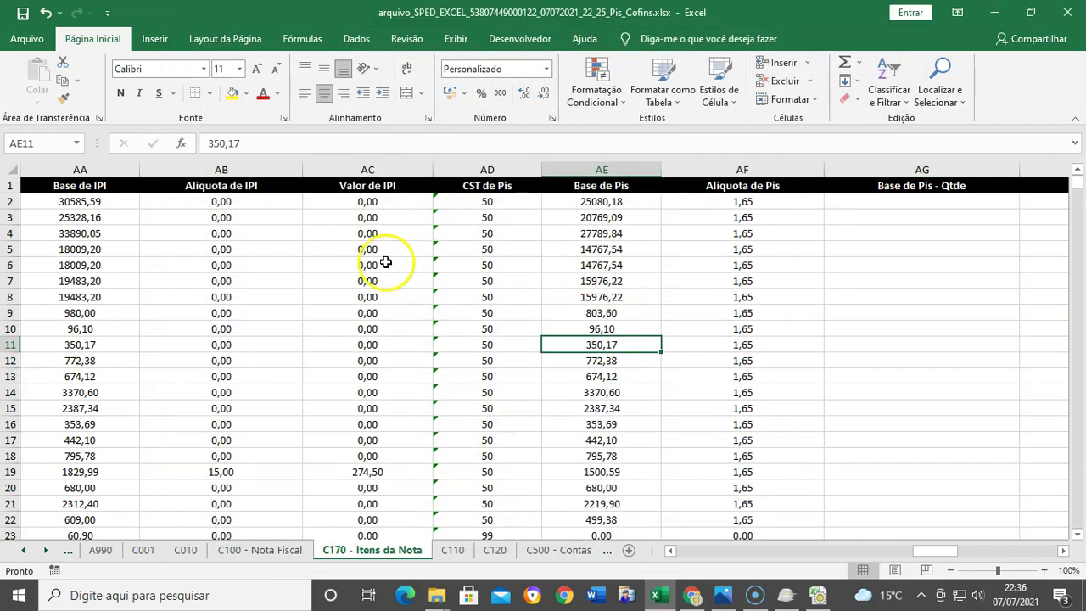
pyautogui.click(310, 247)
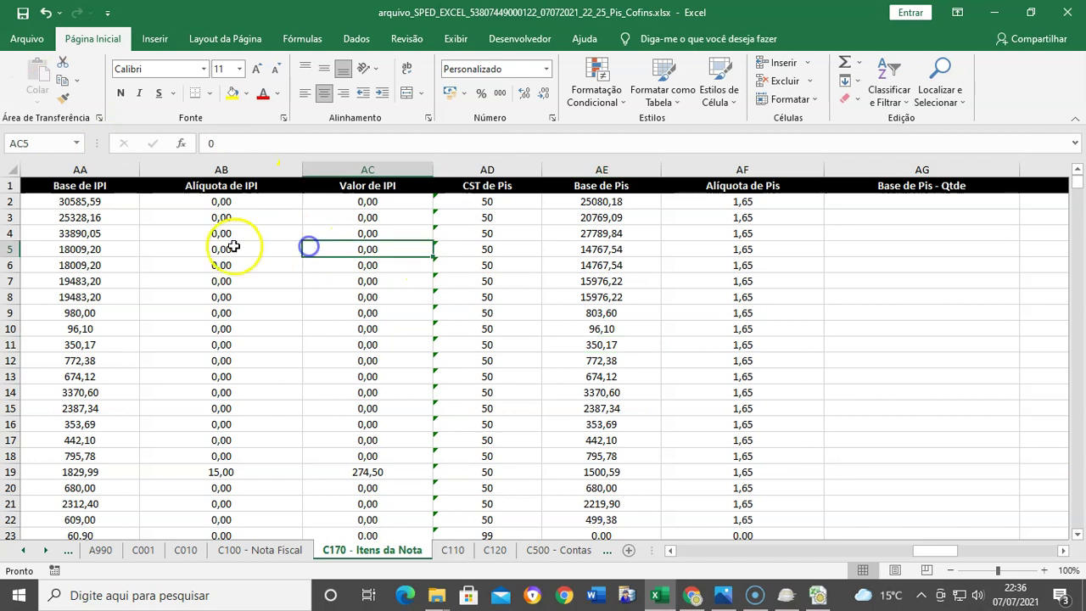
pyautogui.click(24, 14)
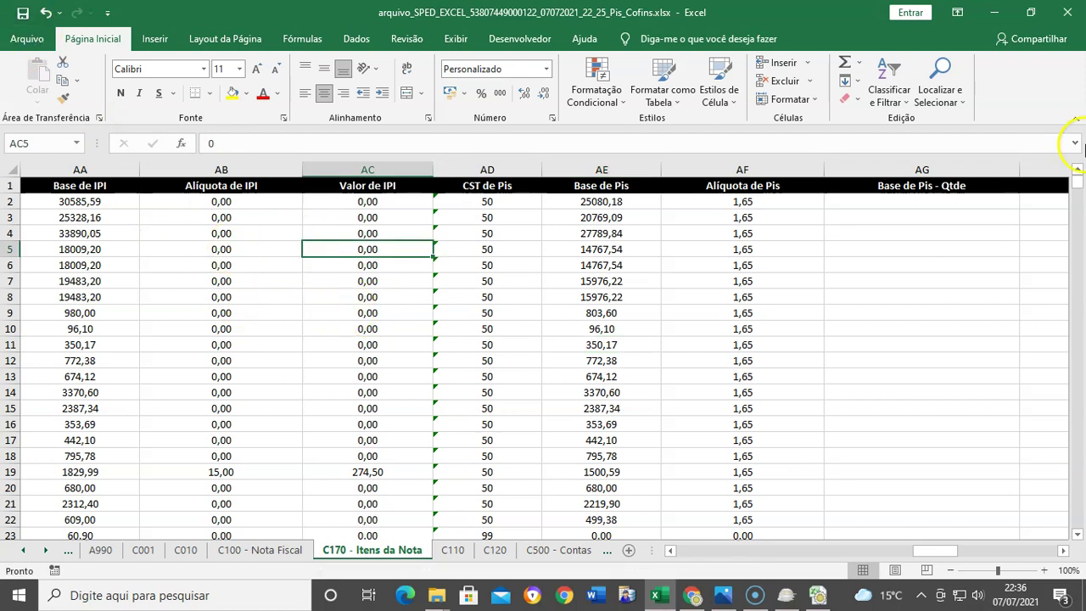
pyautogui.click(1068, 12)
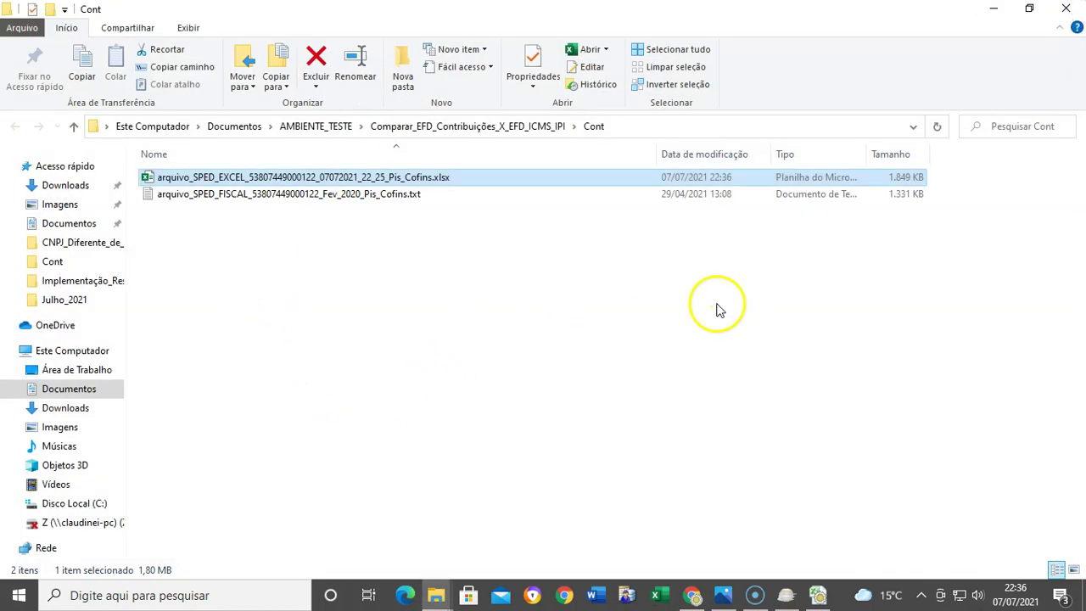
# Switch to SPED XML EXCEL SYSCONV and open the export from Excel to a SPED TXT file, with PIS/COFINS as the type.
pyautogui.click(818, 595)
pyautogui.click(235, 174)
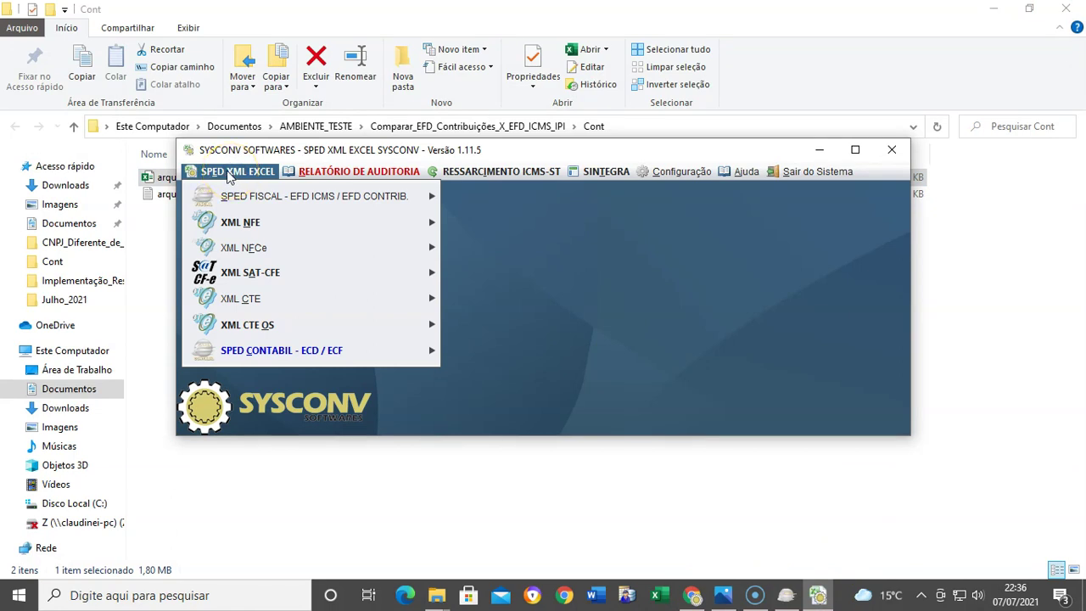
pyautogui.moveTo(227, 196)
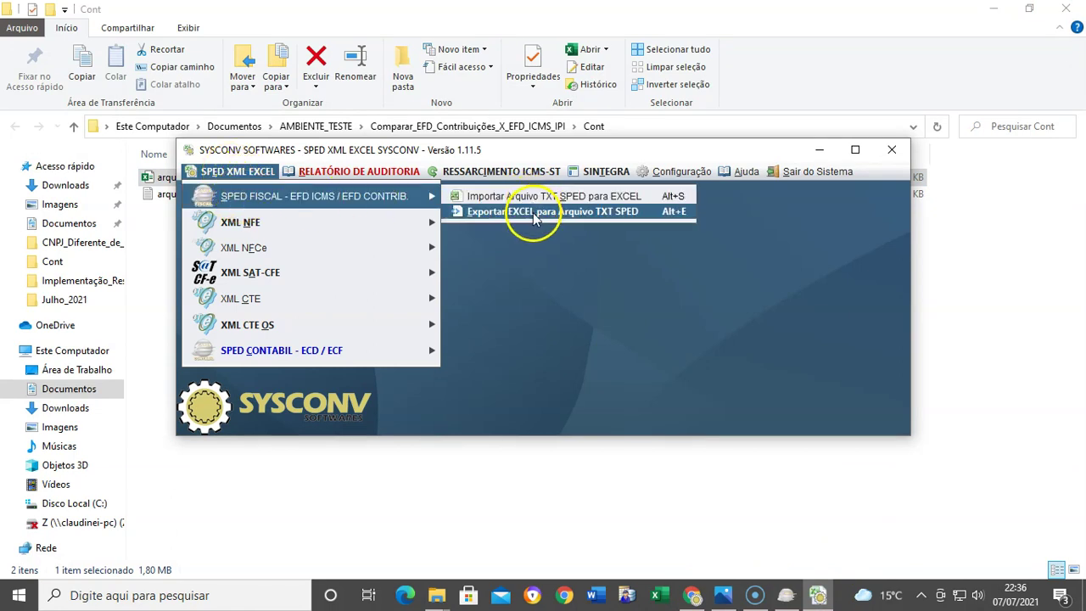
pyautogui.click(522, 214)
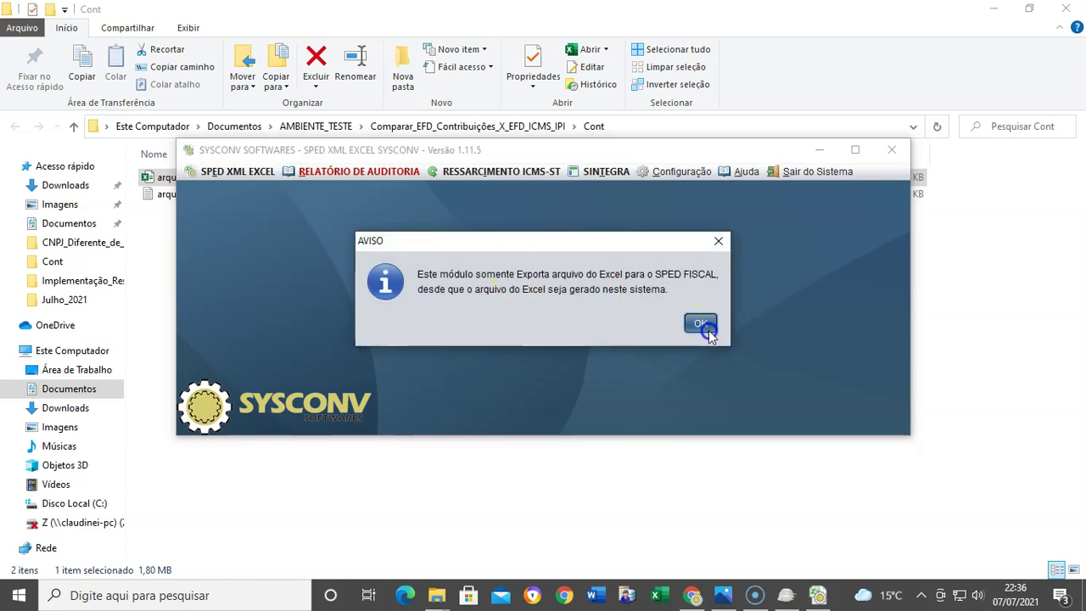
pyautogui.click(709, 331)
pyautogui.click(536, 236)
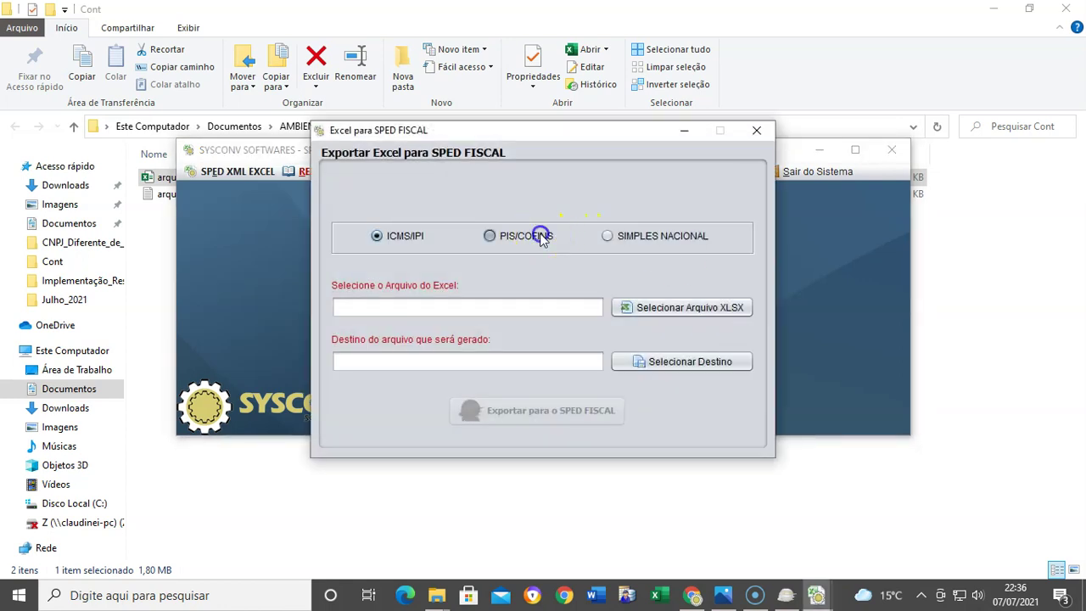
# Choose the workbook ending in 07072021_22_25_Pis_Cofins.xlsx from AMBIENTE_TESTE, Comparar_EFD_Contribuições_X_EFD_ICMS_IPI, Cont as the Excel source.
pyautogui.click(667, 311)
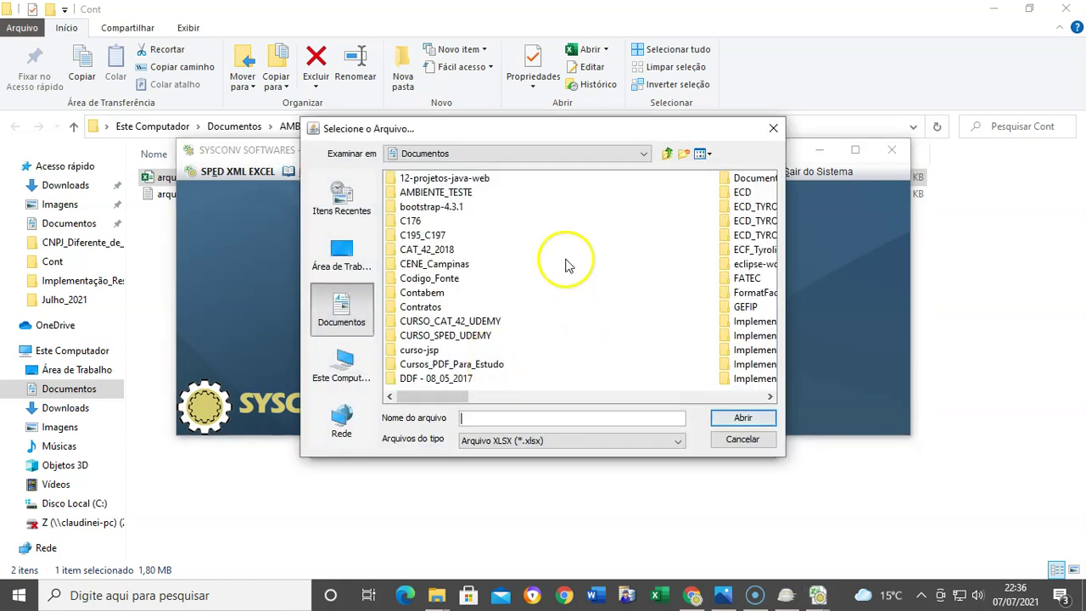
pyautogui.doubleClick(437, 194)
pyautogui.doubleClick(437, 208)
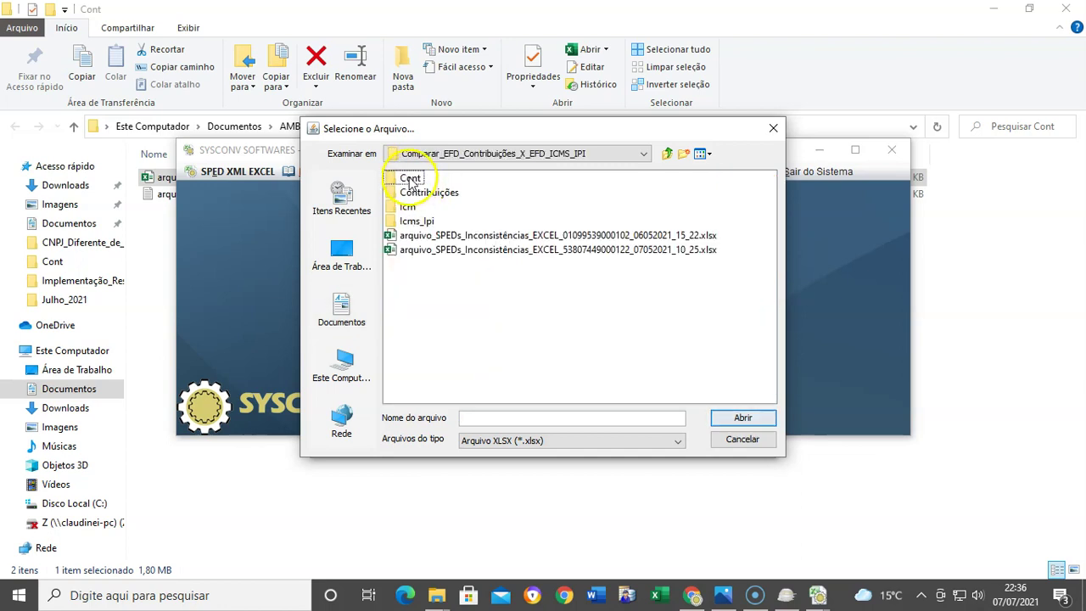
pyautogui.doubleClick(410, 179)
pyautogui.doubleClick(410, 178)
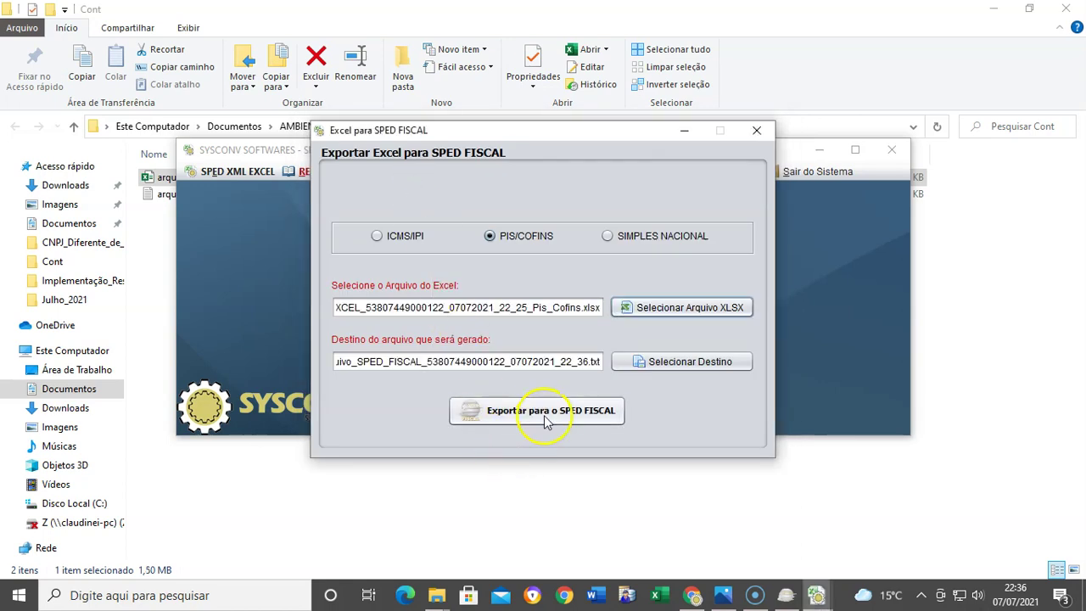
# Export the chosen workbook to the SPED text file, dismiss the notices and close the SYSCONV program.
pyautogui.click(545, 420)
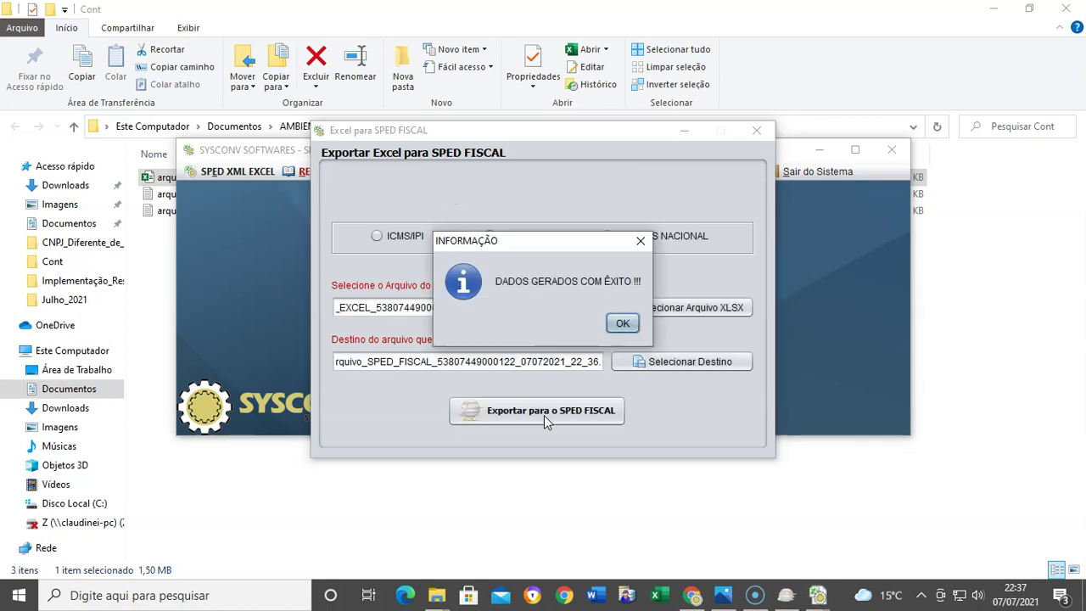
pyautogui.click(622, 323)
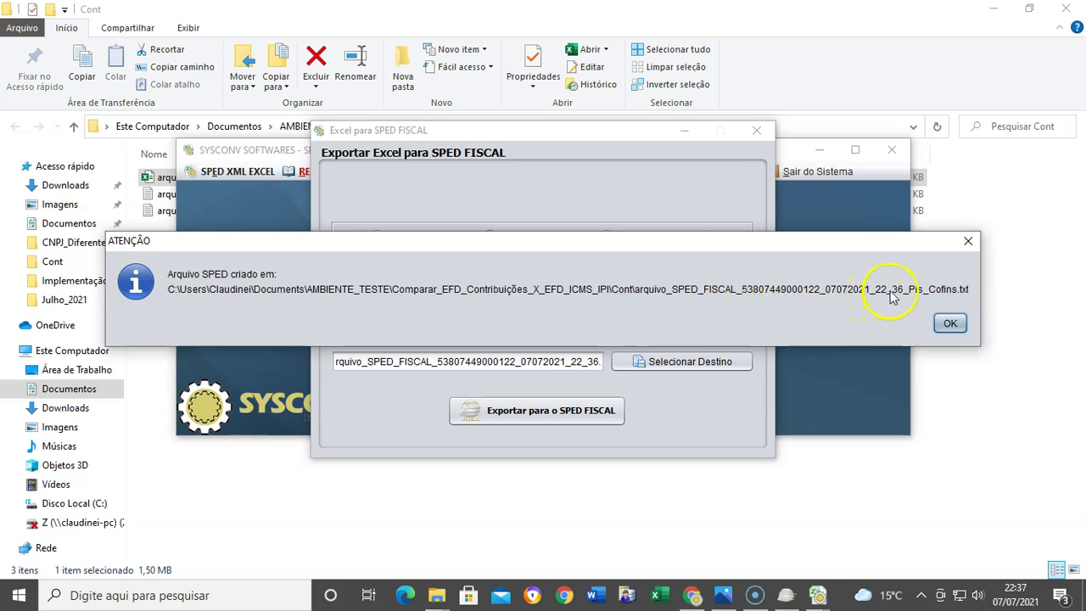
pyautogui.click(947, 324)
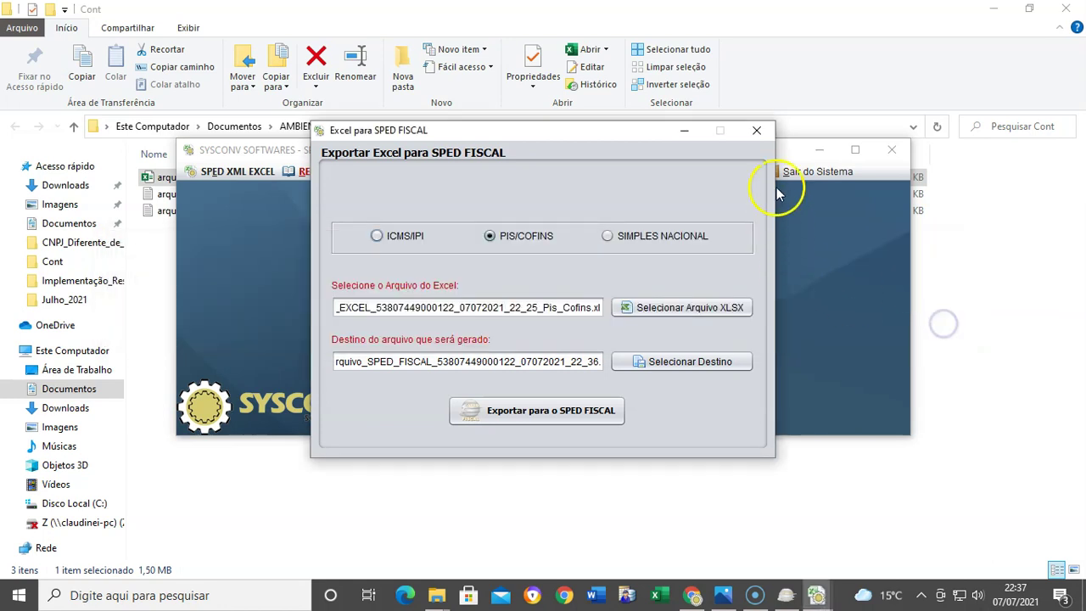
pyautogui.click(757, 130)
pyautogui.click(892, 149)
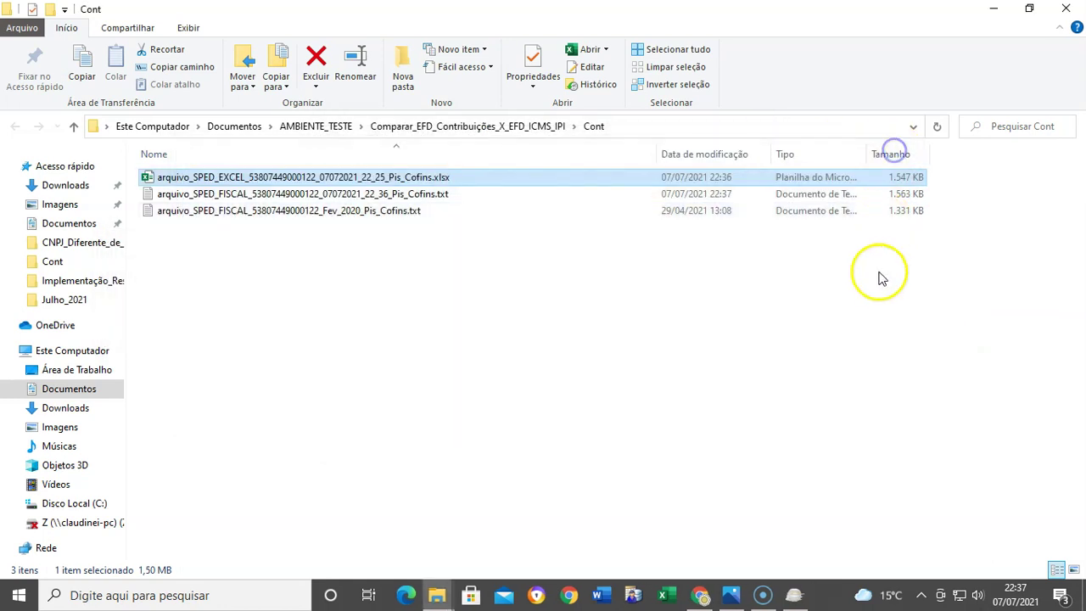
# Switch to EFD Contribuições, check the Consolidação da Contribuição do Período report of the existing February 2020 bookkeeping, and close it.
pyautogui.click(817, 595)
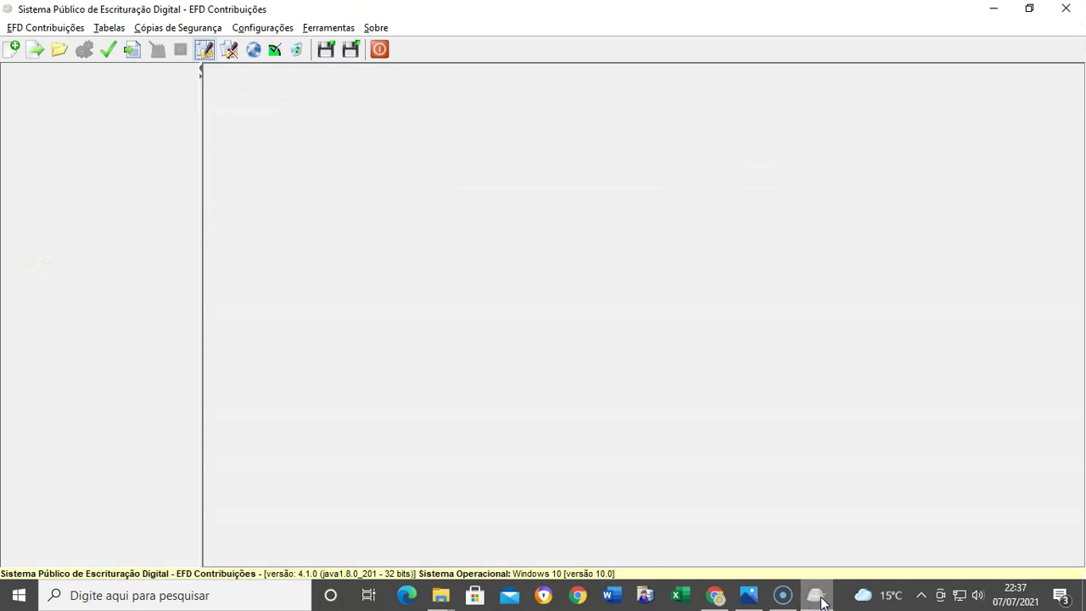
pyautogui.click(59, 50)
pyautogui.click(447, 271)
pyautogui.click(546, 425)
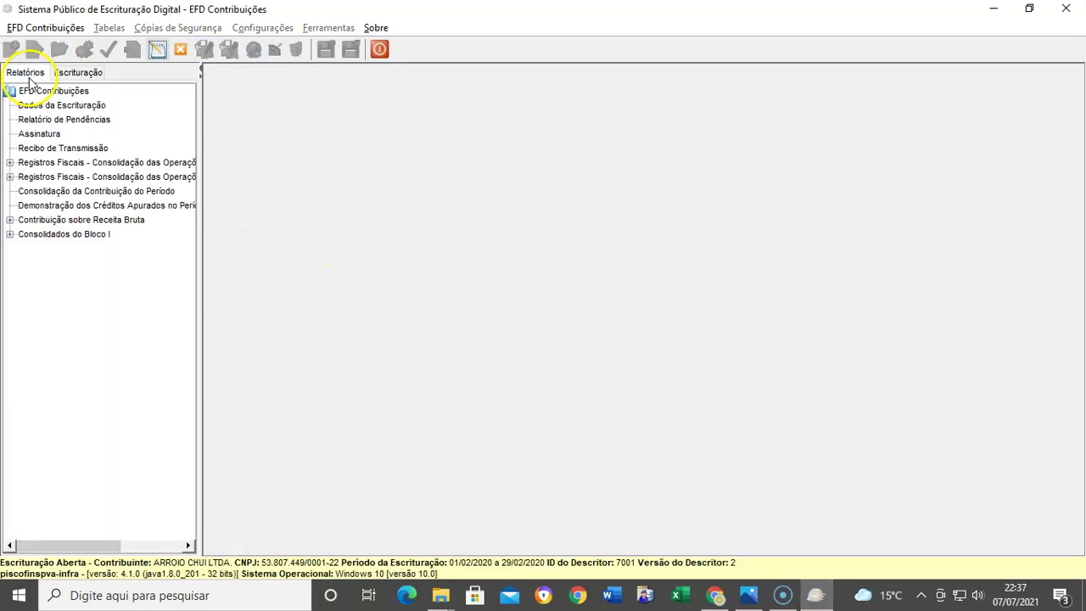
pyautogui.click(68, 191)
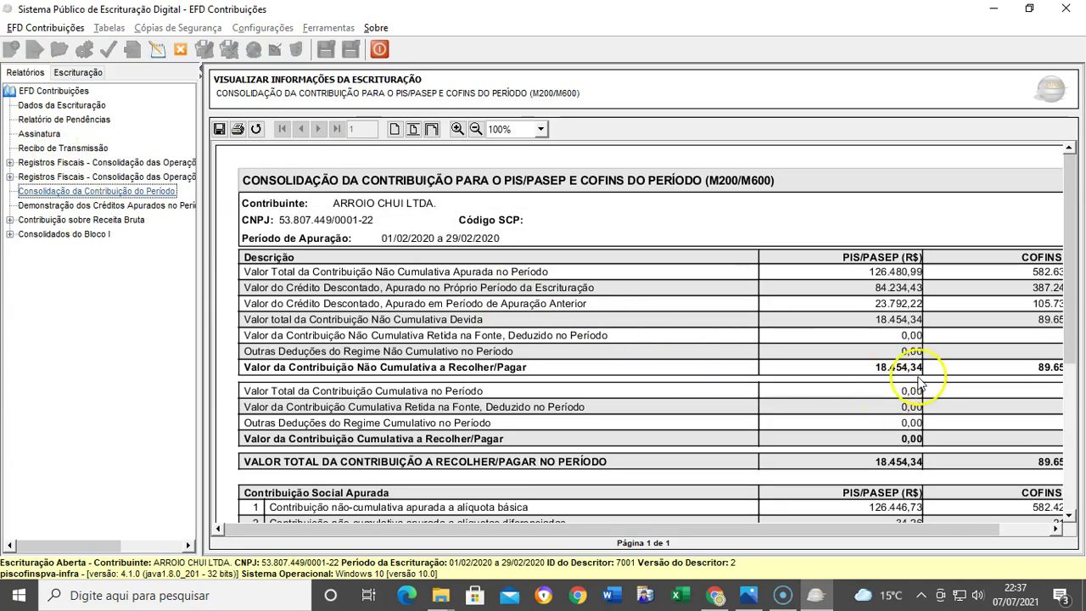
pyautogui.click(179, 48)
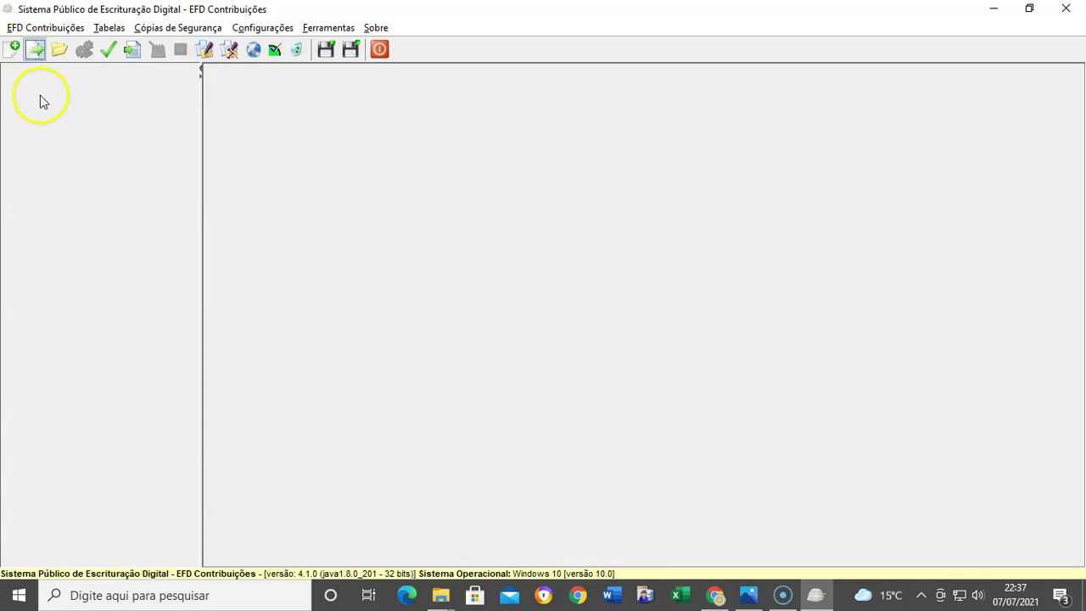
# Import the text file ending in 07072021_22_36_Pis_Cofins.txt, replacing the existing bookkeeping, and run the content validation.
pyautogui.click(556, 192)
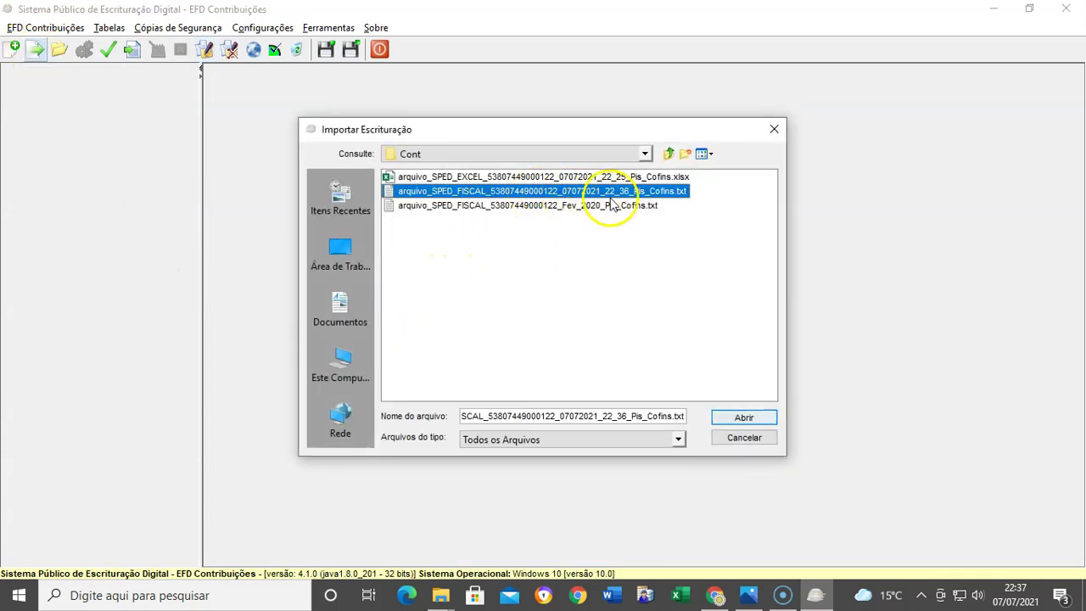
pyautogui.click(751, 418)
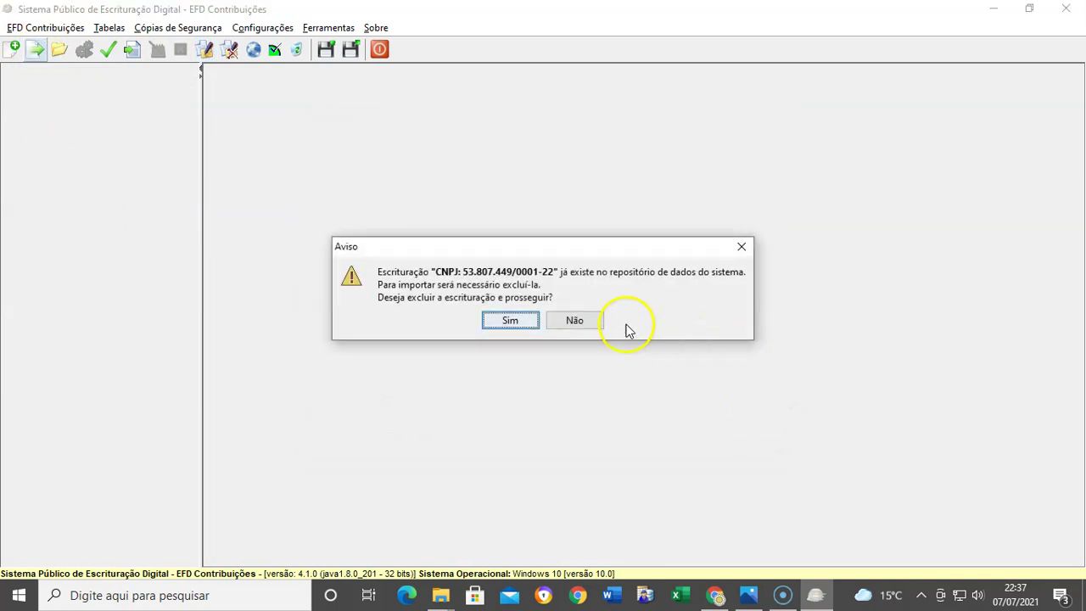
pyautogui.click(524, 323)
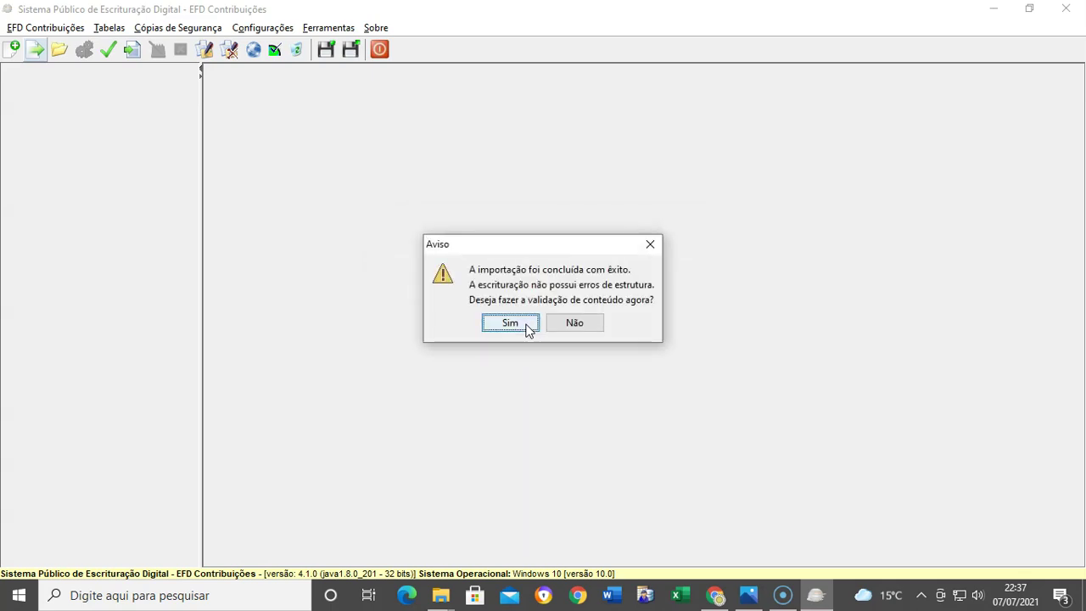
pyautogui.click(510, 323)
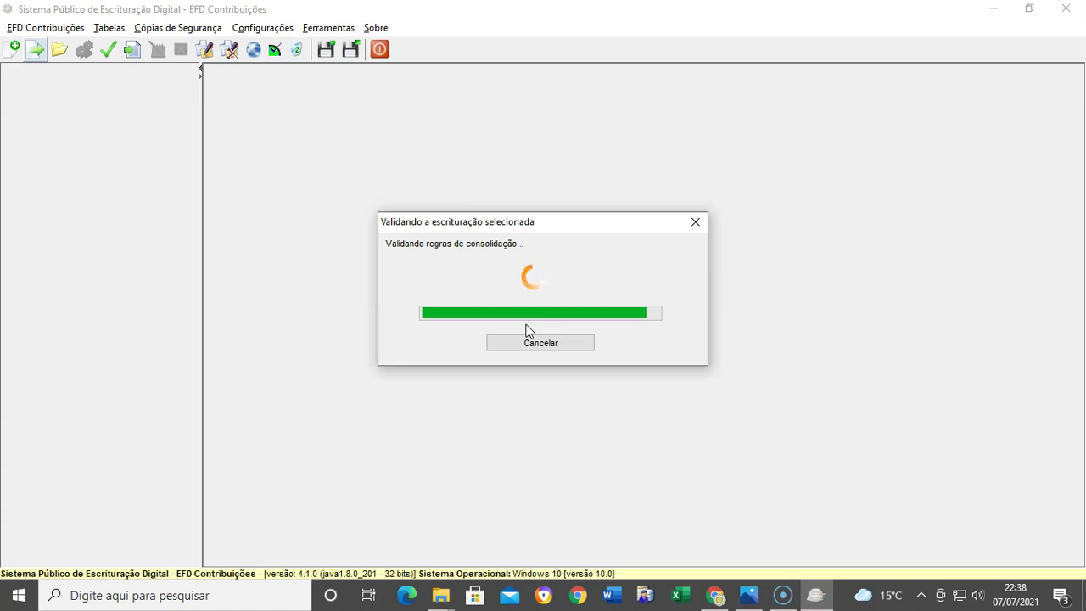
pyautogui.click(526, 322)
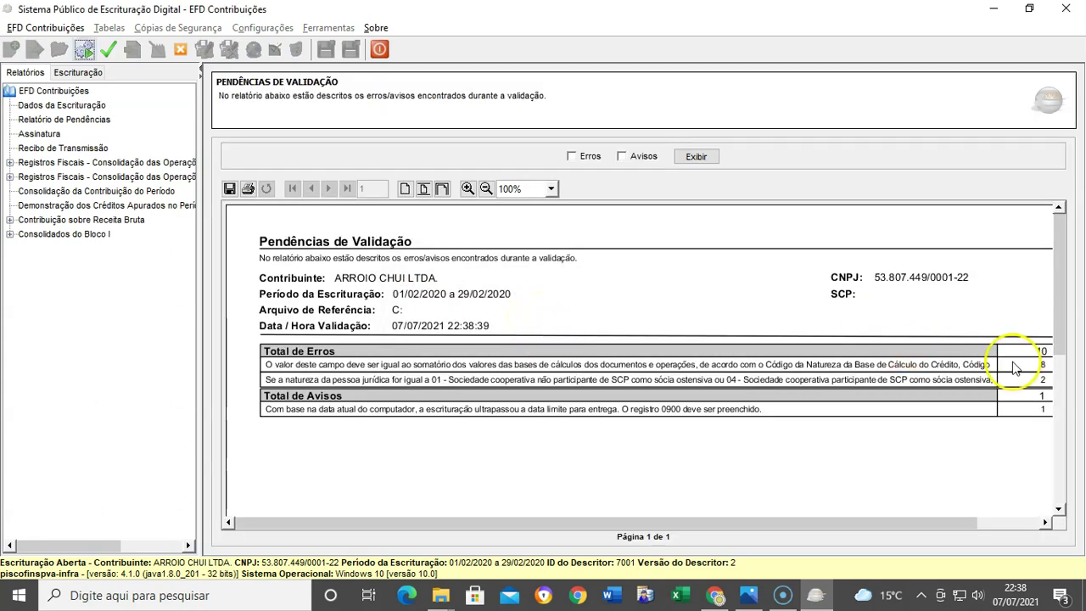
# Generate the apuração records for the imported bookkeeping.
pyautogui.click(84, 49)
pyautogui.click(512, 383)
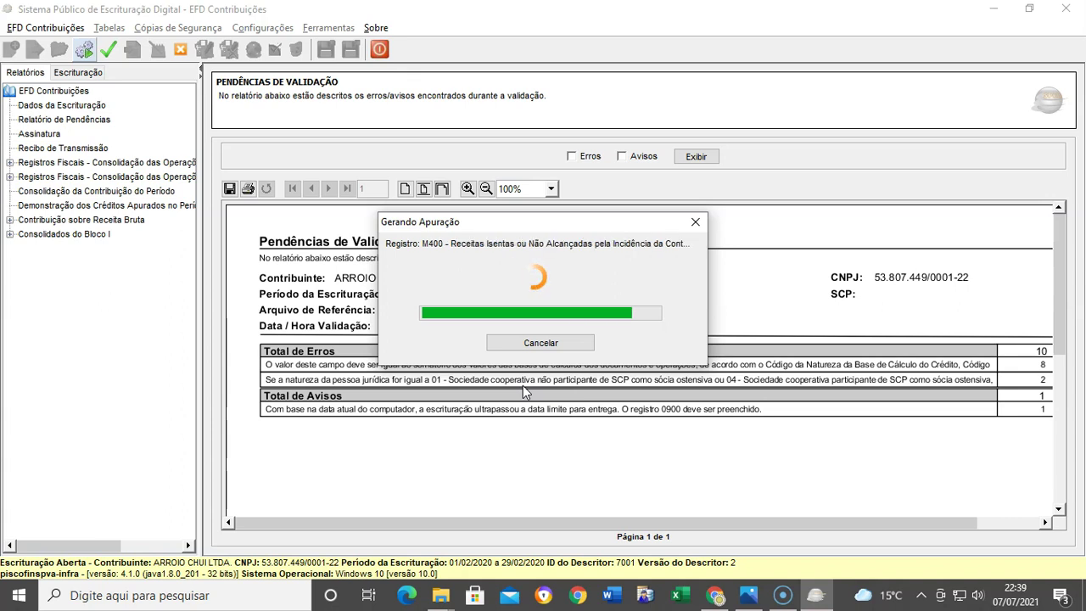
pyautogui.click(542, 313)
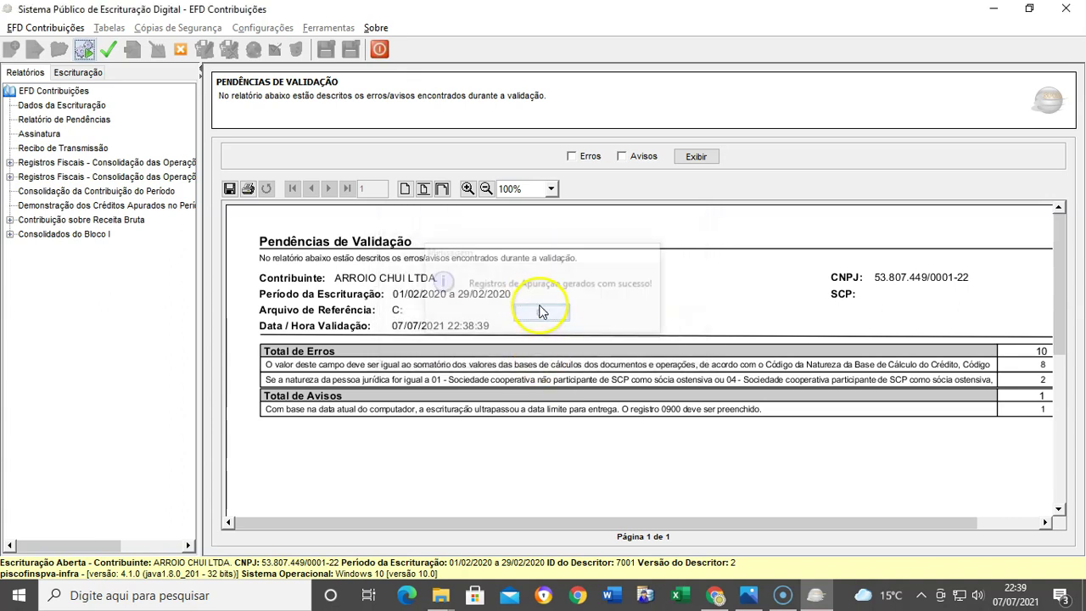
# Validate the bookkeeping content again and display only the errors in the Pendências de Validação report.
pyautogui.click(107, 50)
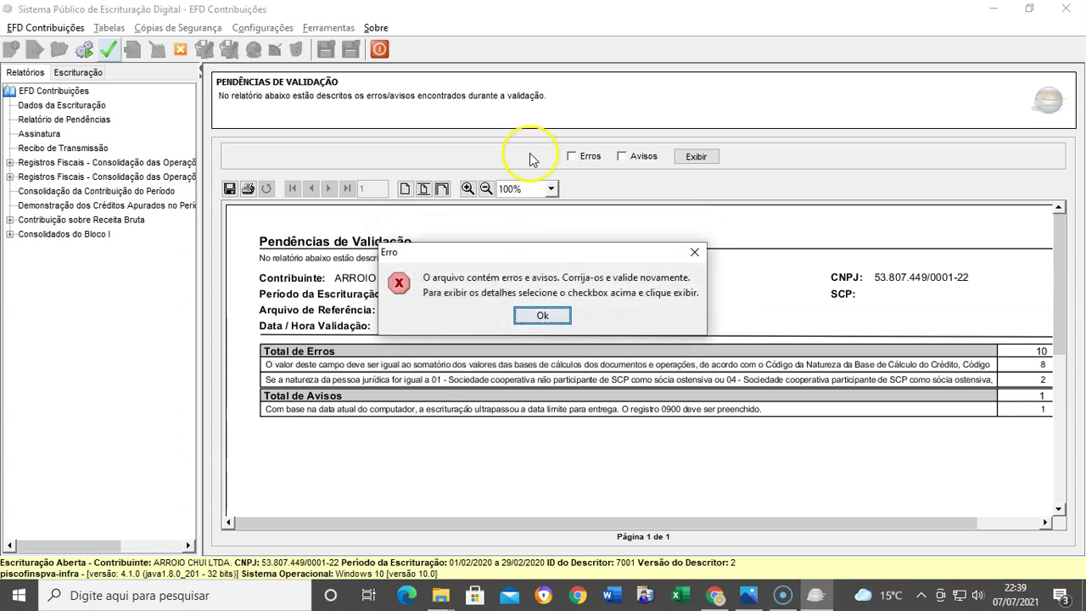
pyautogui.click(539, 315)
pyautogui.click(593, 158)
pyautogui.click(694, 156)
pyautogui.scroll(-5, 654, 280)
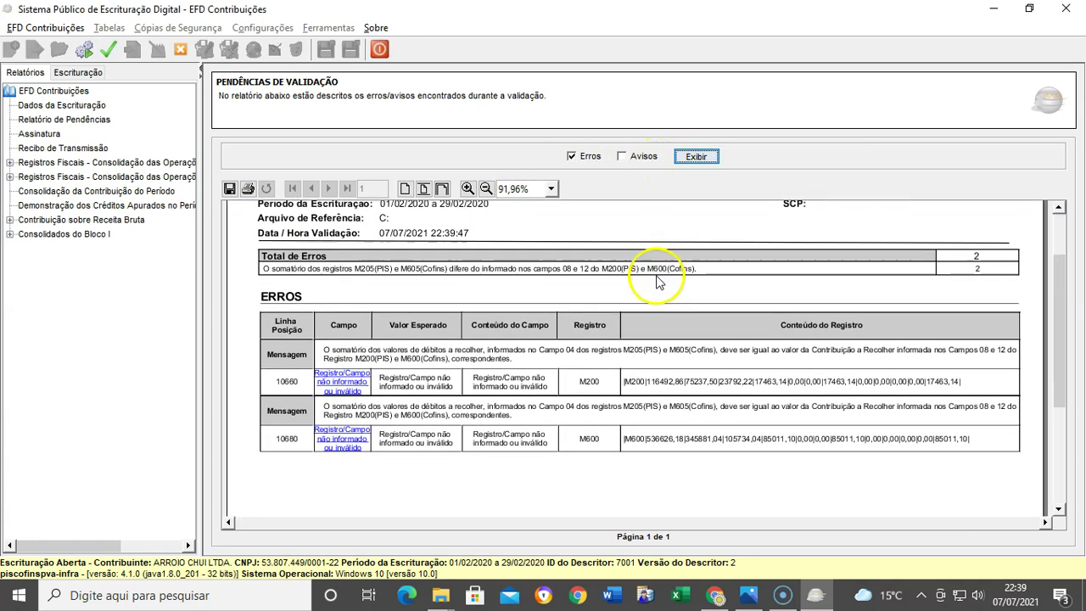
# From the M200 error, check the PIS total to pay and set the M205 Valor do Débito to 17463,14.
pyautogui.click(352, 323)
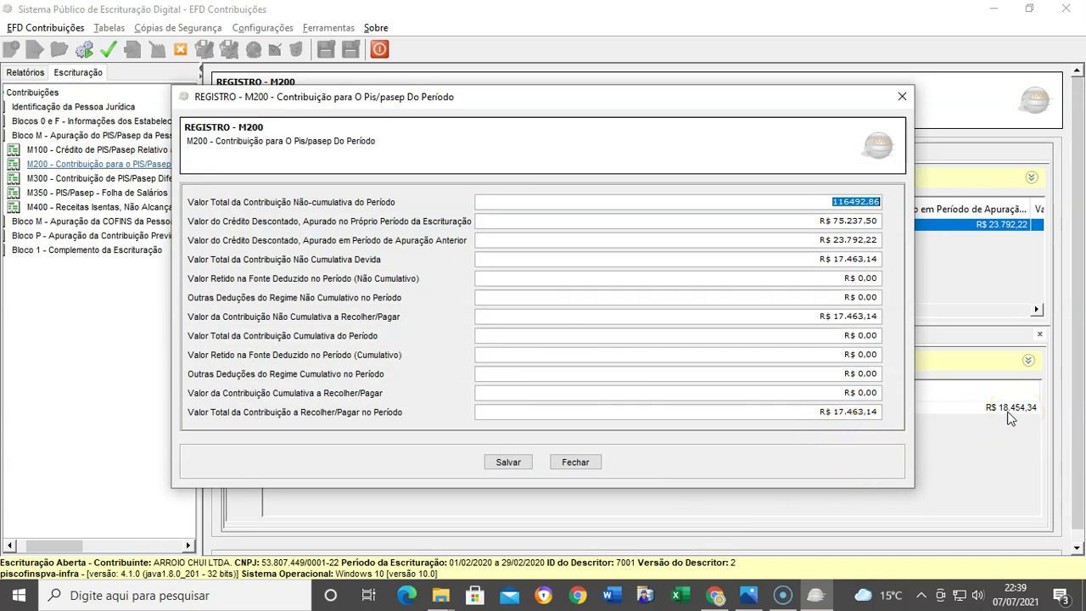
pyautogui.click(804, 419)
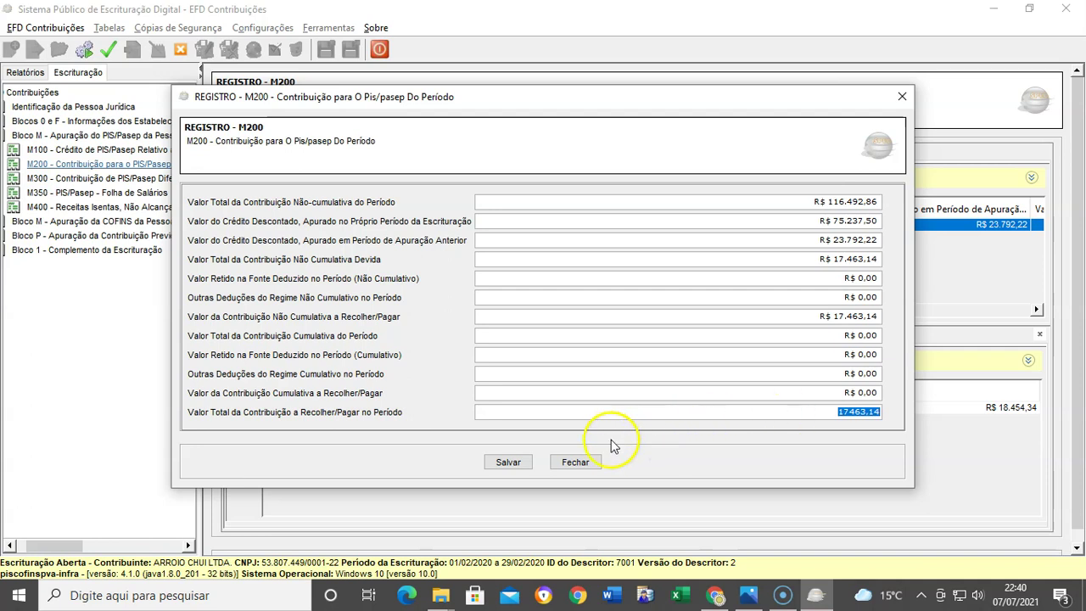
pyautogui.click(508, 462)
pyautogui.click(795, 408)
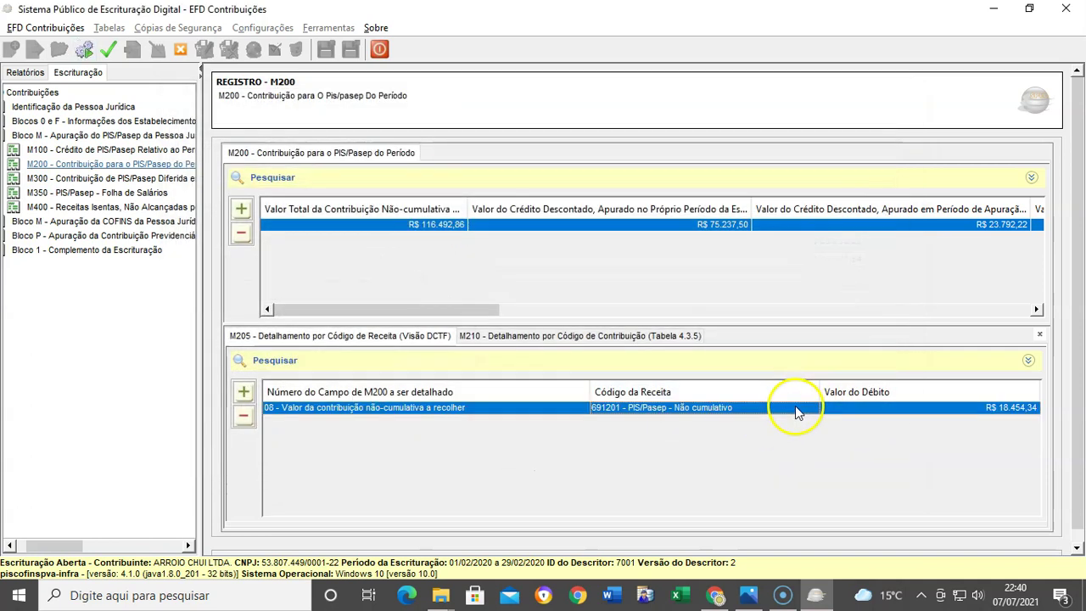
pyautogui.doubleClick(795, 408)
pyautogui.click(756, 326)
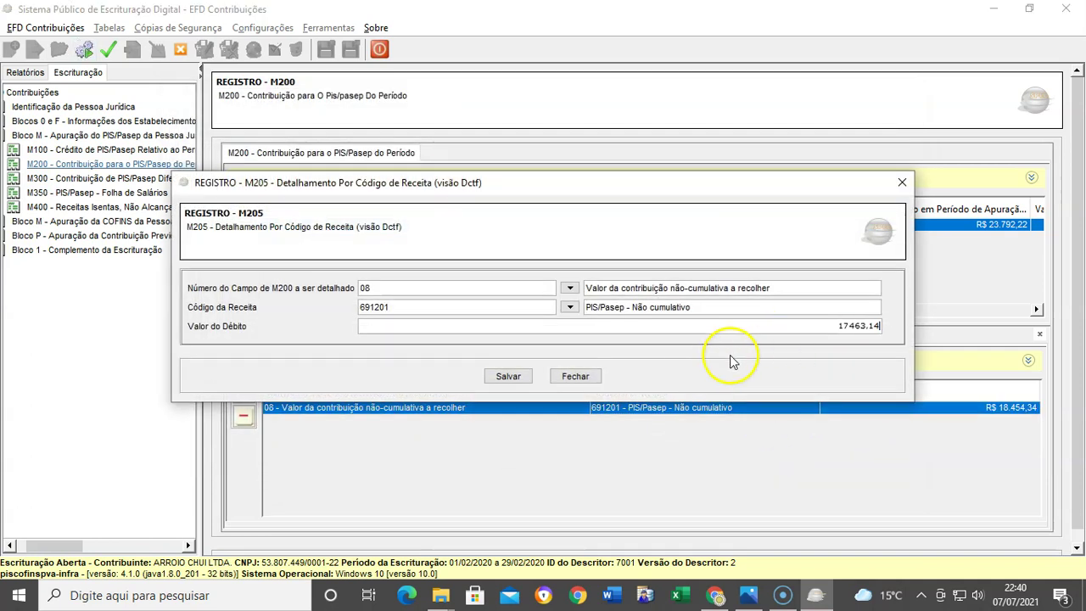
pyautogui.click(508, 377)
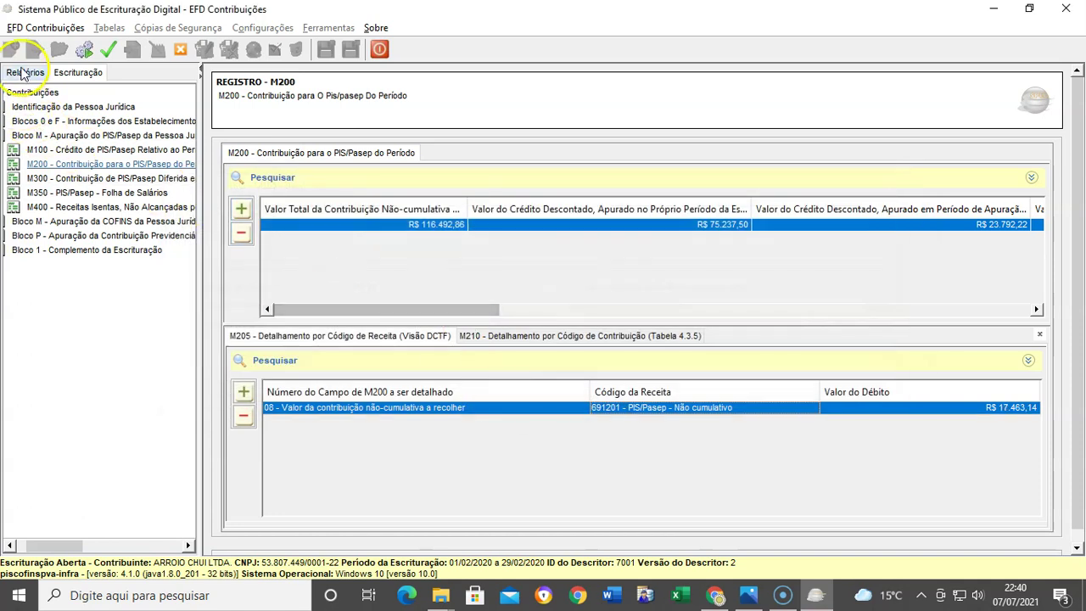
# From the M600 error, check the Cofins total to pay and set the M605 Valor do Débito to 85011,1.
pyautogui.click(23, 73)
pyautogui.doubleClick(361, 410)
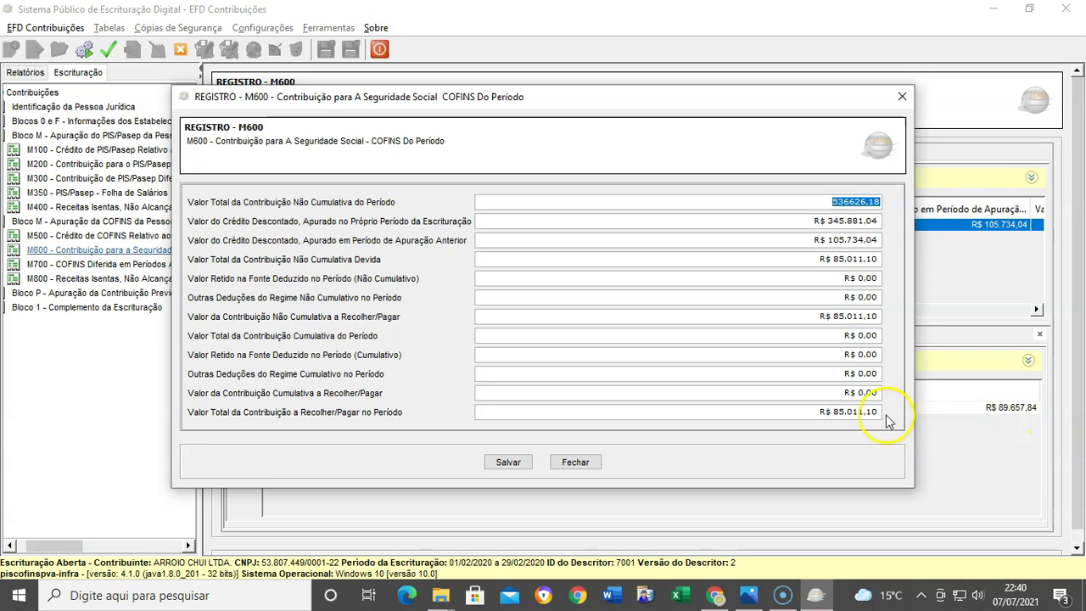
pyautogui.click(823, 416)
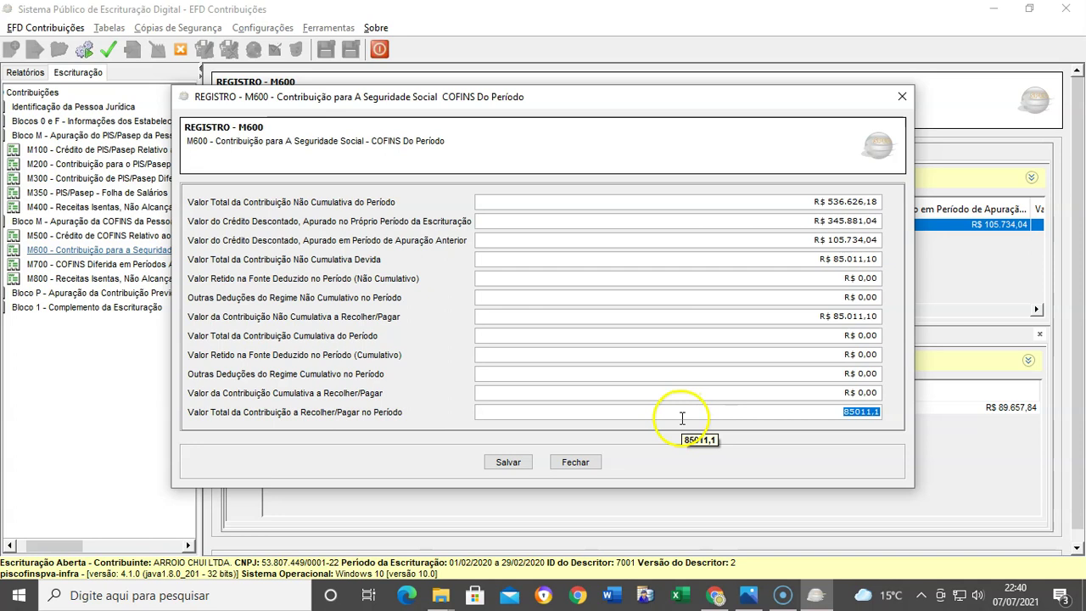
pyautogui.click(506, 462)
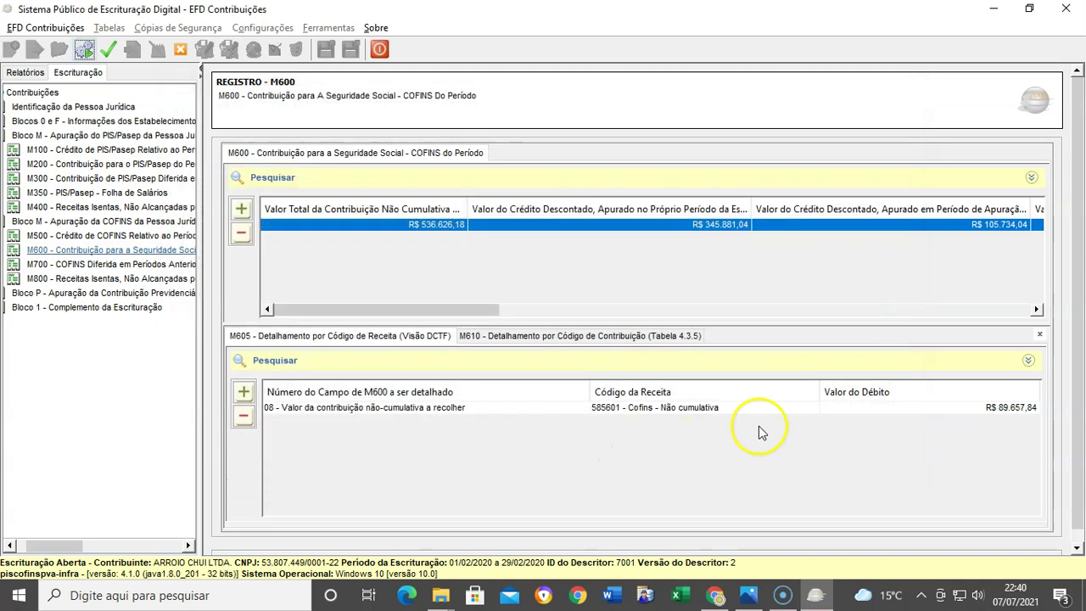
pyautogui.doubleClick(851, 416)
pyautogui.click(800, 323)
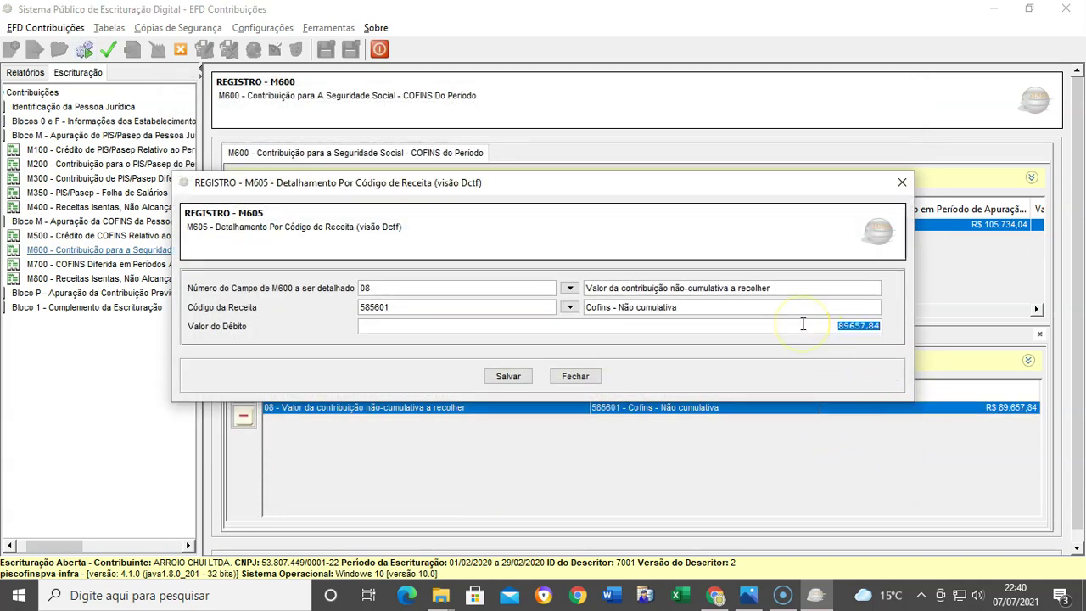
pyautogui.write('85011,1')
pyautogui.click(509, 376)
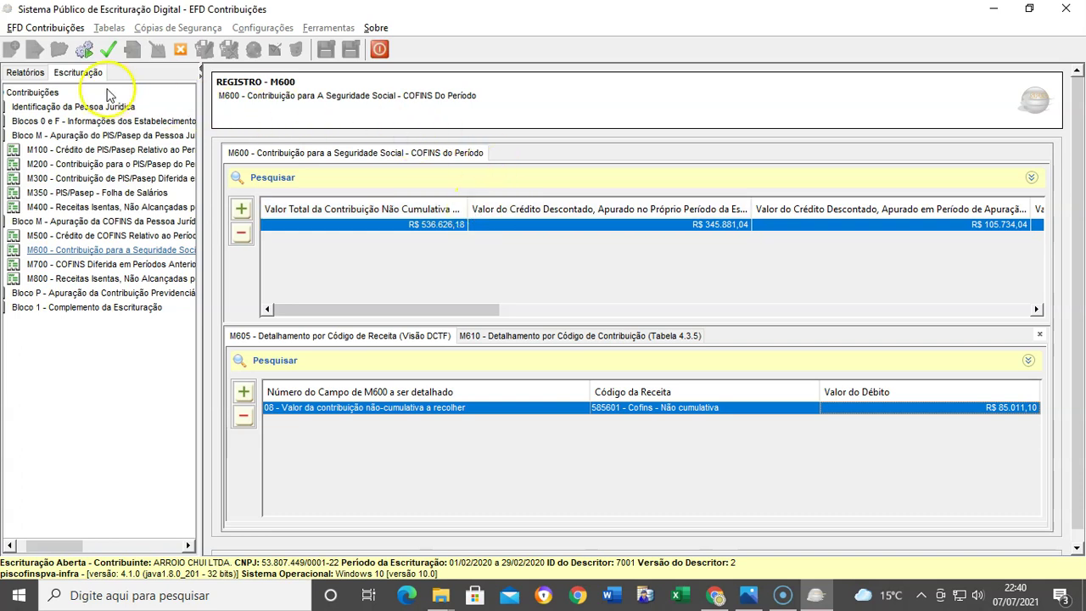
# Revalidate the bookkeeping content and examine both the PIS and COFINS columns of the Consolidação da Contribuição do Período report.
pyautogui.click(108, 49)
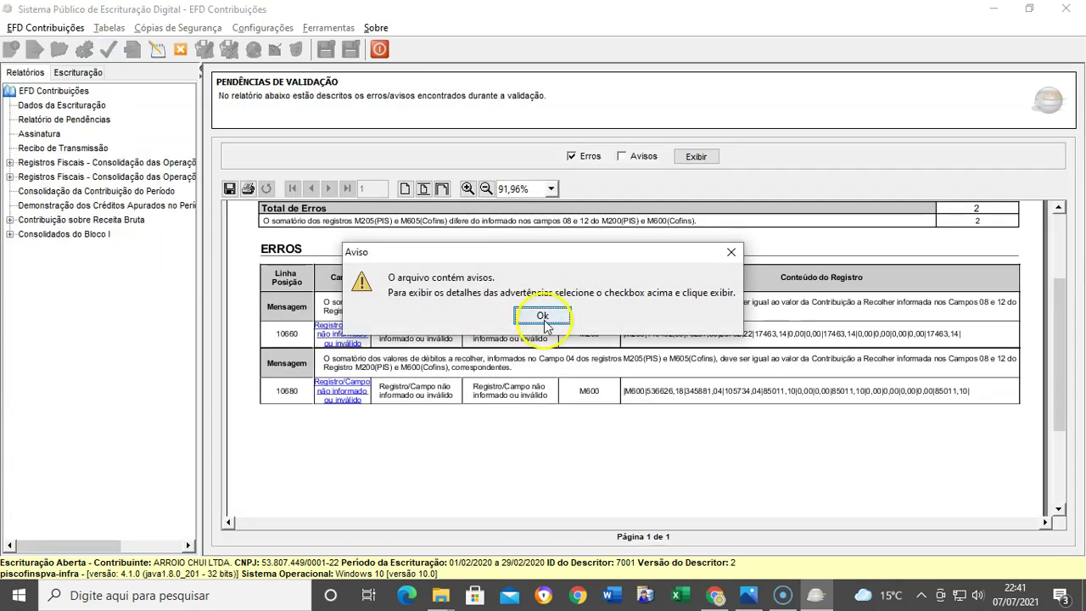
pyautogui.click(550, 321)
pyautogui.click(551, 323)
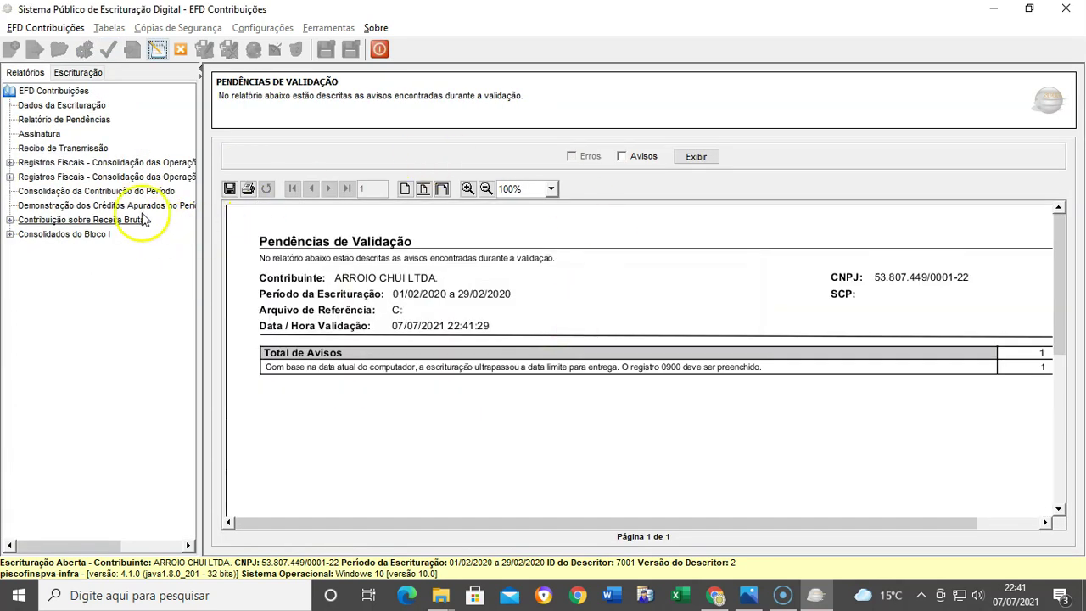
pyautogui.click(133, 193)
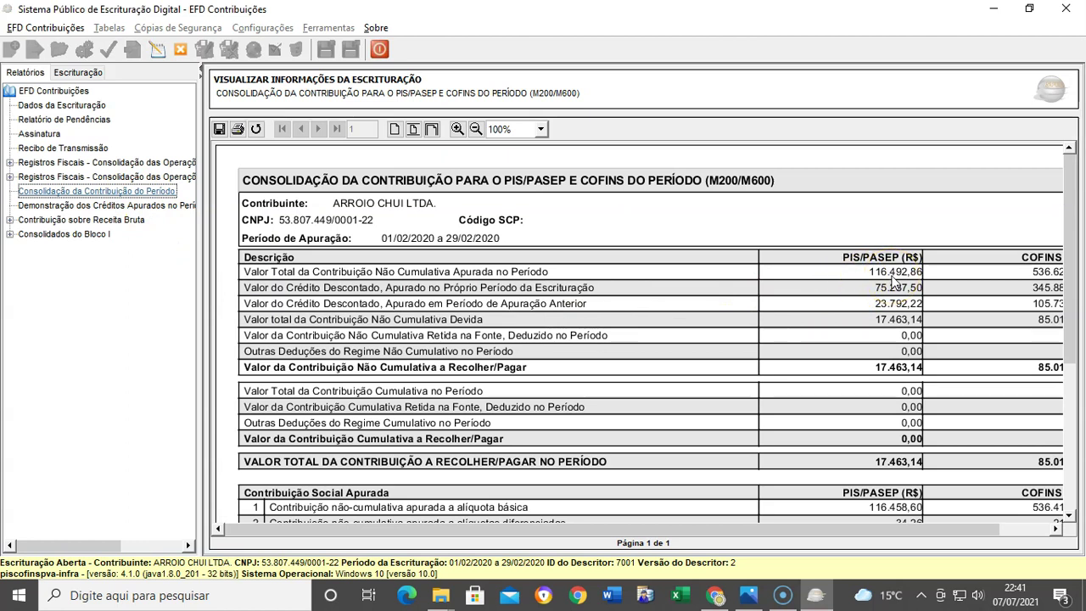
pyautogui.moveTo(832, 528); pyautogui.dragTo(886, 528)
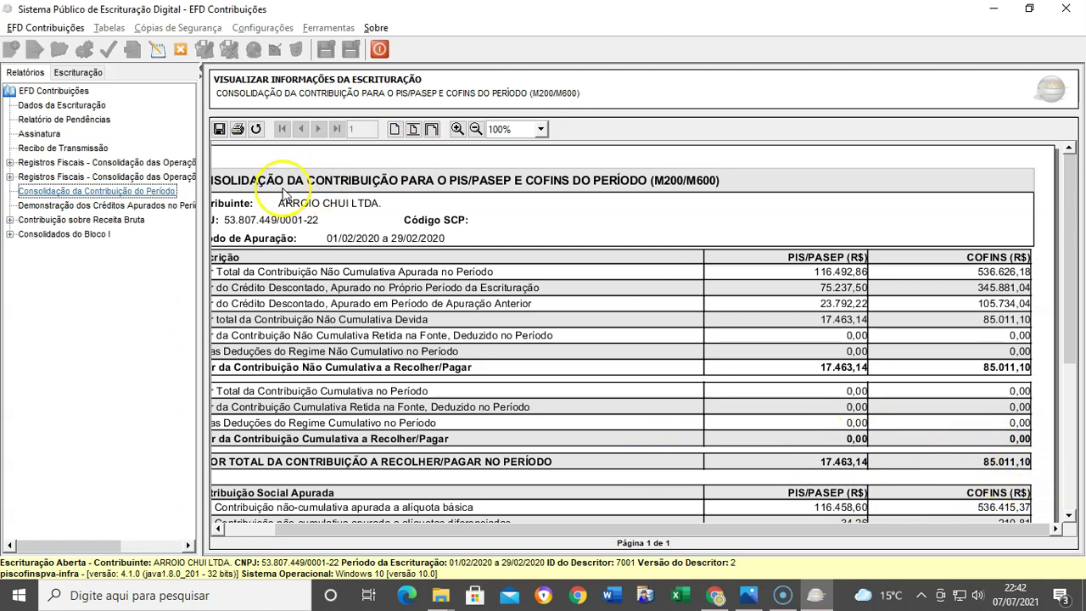
# Expand the establishment's outgoing and incoming fiscal documents under Blocos 0 e F and list the C100 outgoing invoices.
pyautogui.click(61, 73)
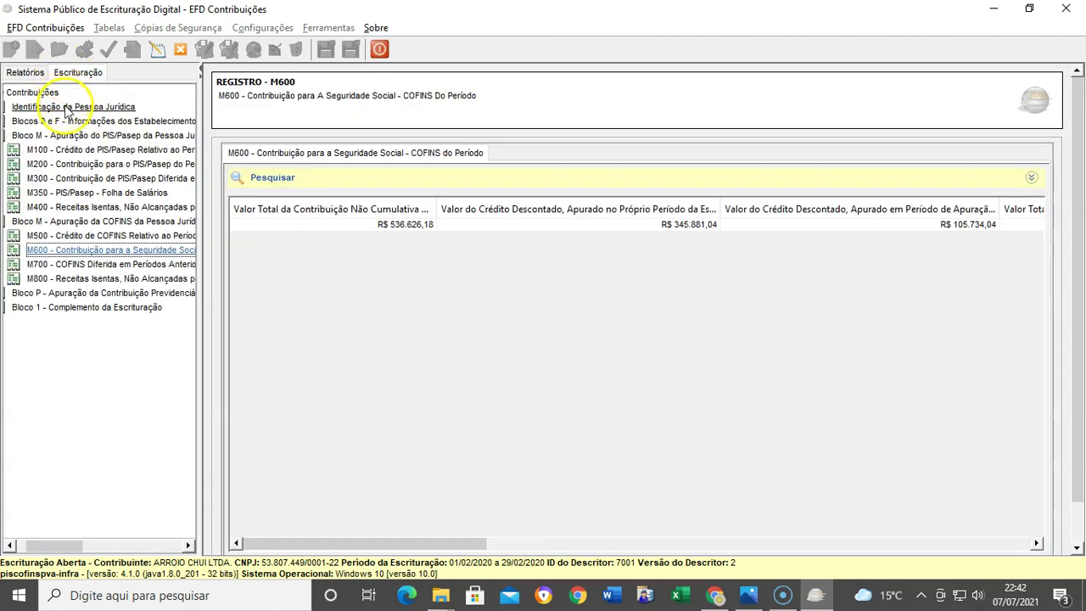
pyautogui.doubleClick(61, 136)
pyautogui.doubleClick(55, 121)
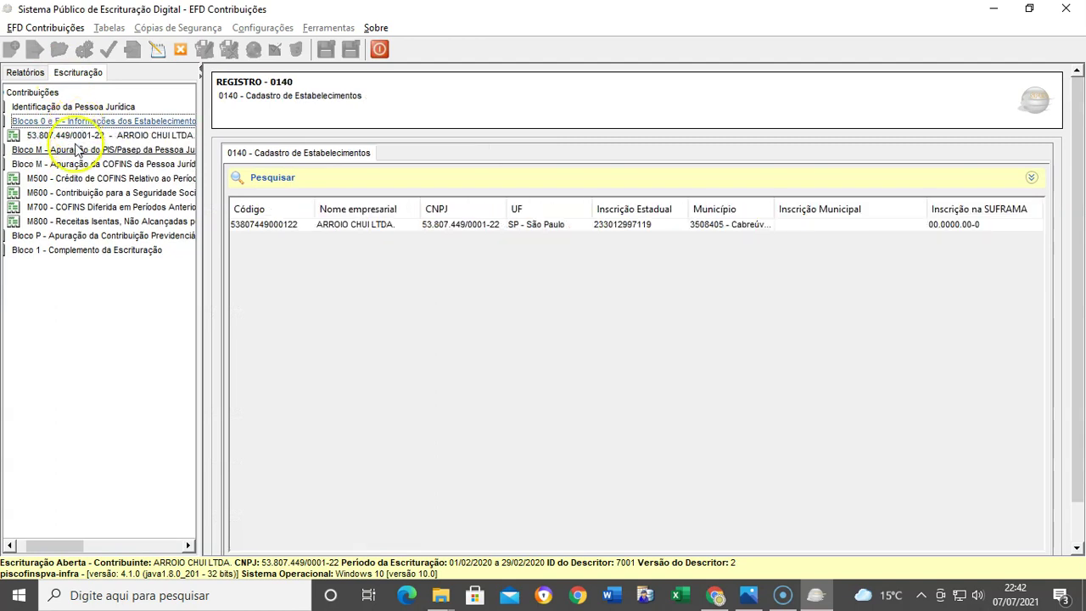
pyautogui.doubleClick(82, 149)
pyautogui.doubleClick(82, 136)
pyautogui.doubleClick(76, 163)
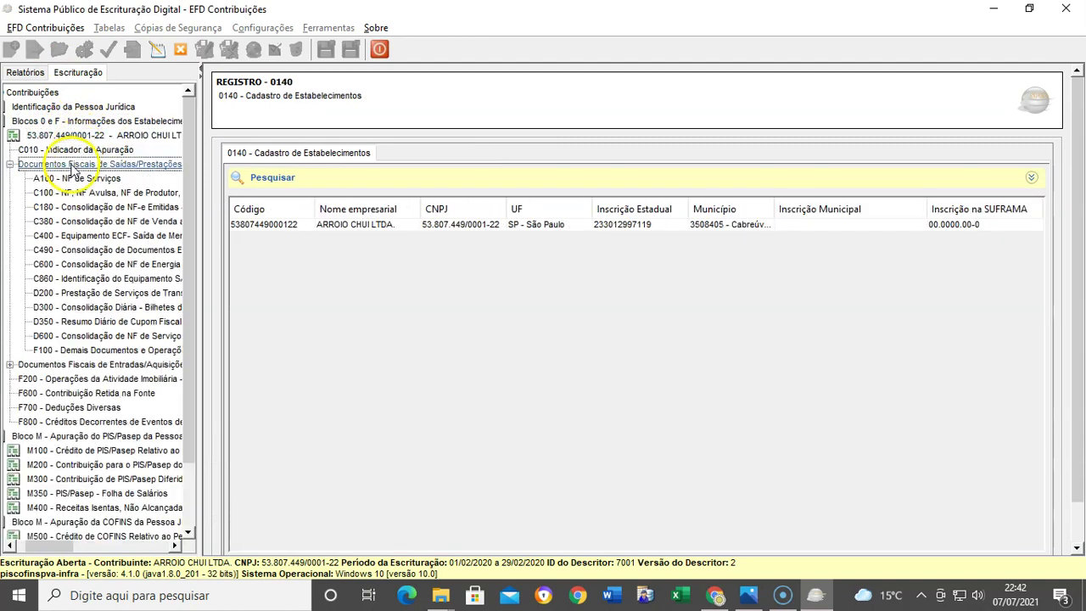
pyautogui.doubleClick(64, 364)
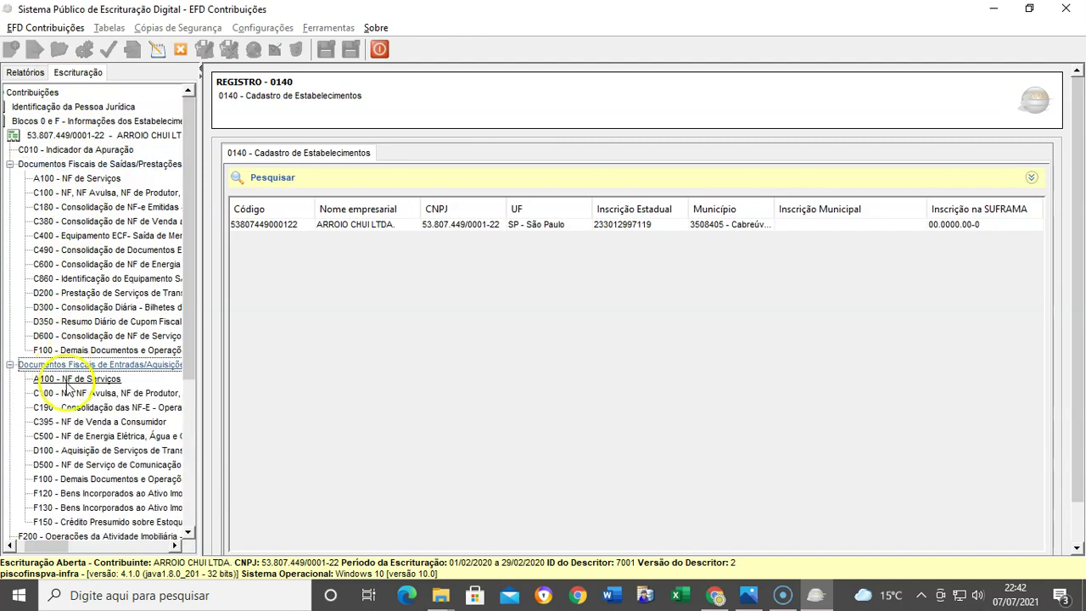
pyautogui.doubleClick(102, 163)
pyautogui.doubleClick(102, 164)
pyautogui.click(108, 195)
# Review the PIS and Cofins details of item 3 of outgoing invoice 182.090, and close the bookkeeping.
pyautogui.click(509, 263)
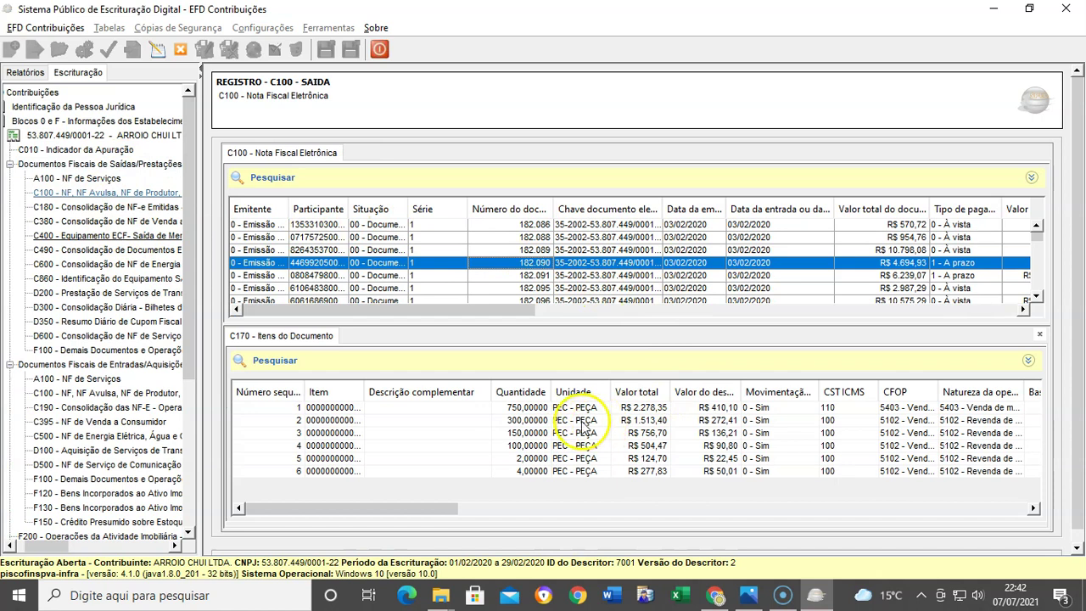
pyautogui.click(585, 434)
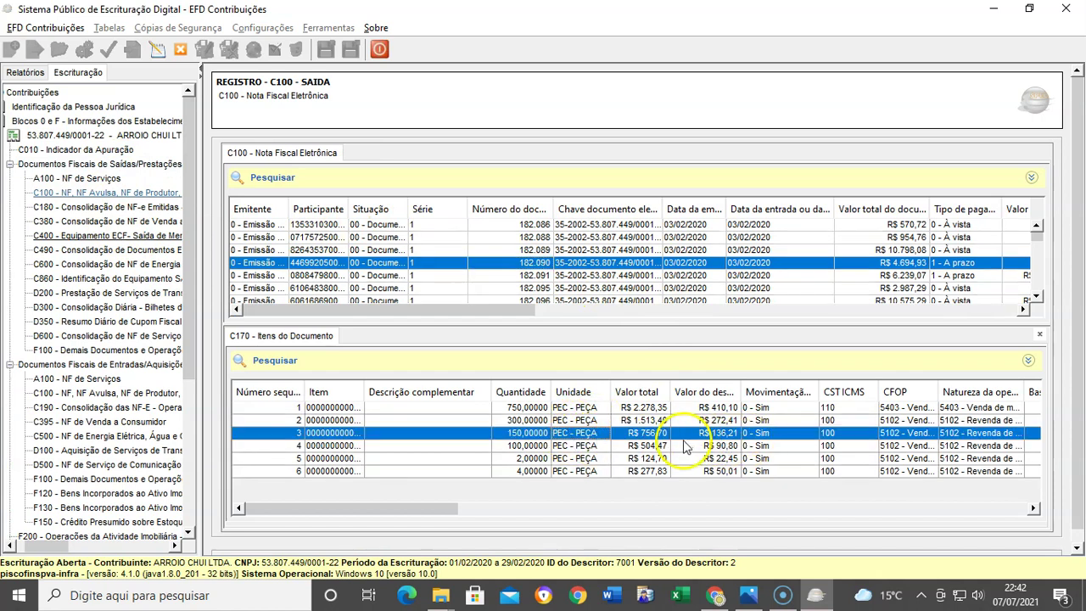
pyautogui.doubleClick(651, 439)
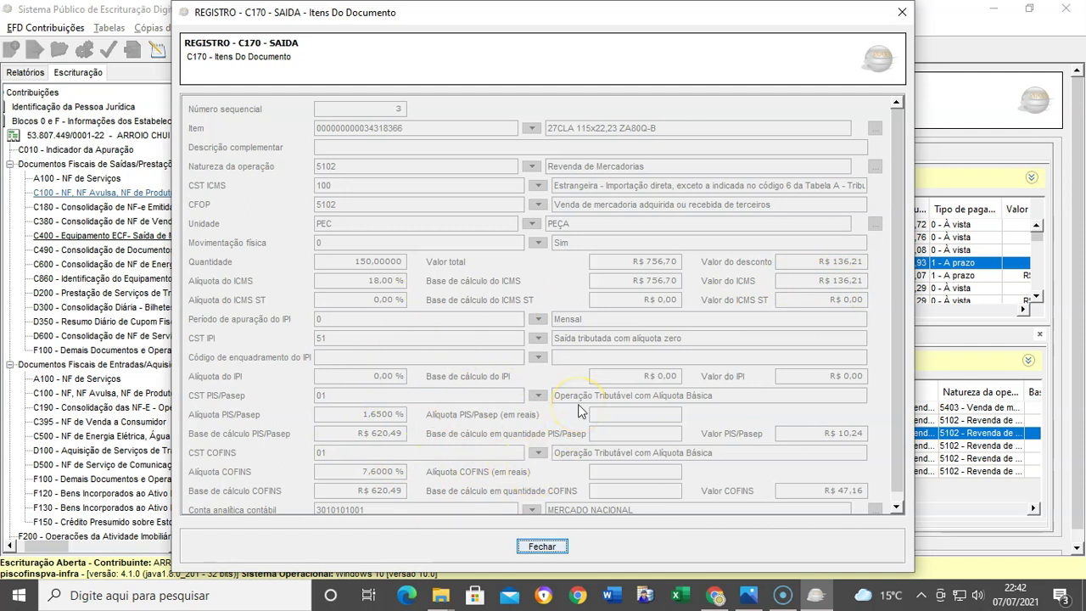
pyautogui.scroll(-1, 611, 409)
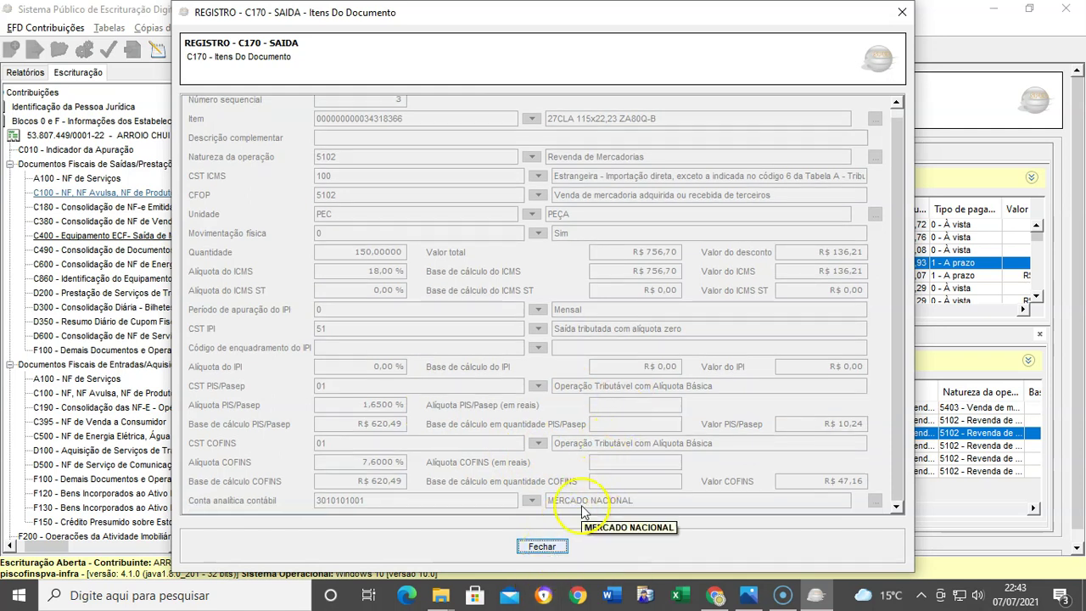
pyautogui.scroll(1, 613, 424)
pyautogui.scroll(-1, 611, 422)
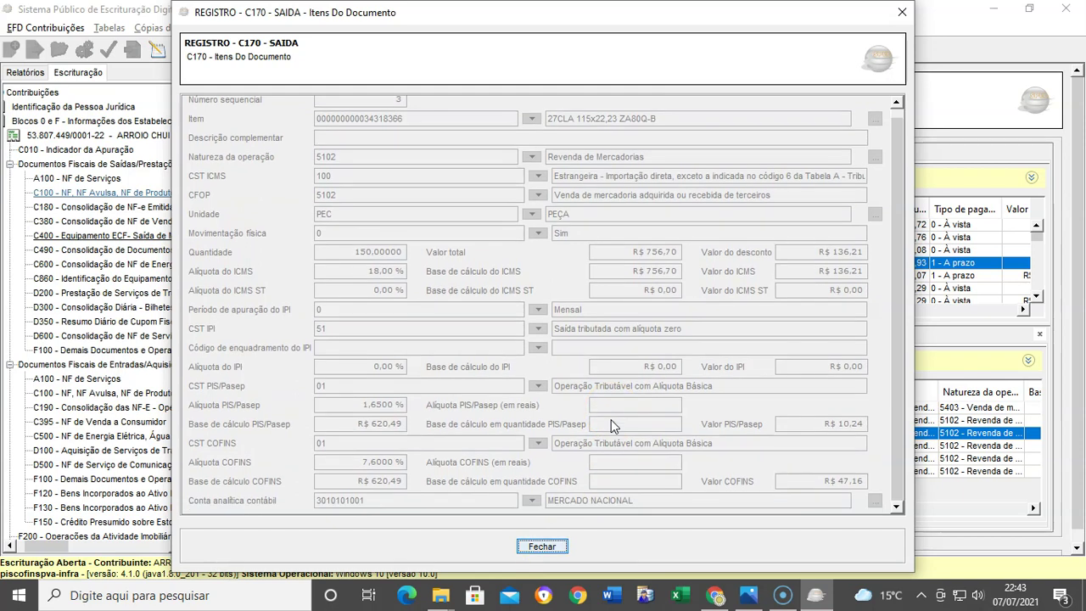
pyautogui.click(543, 545)
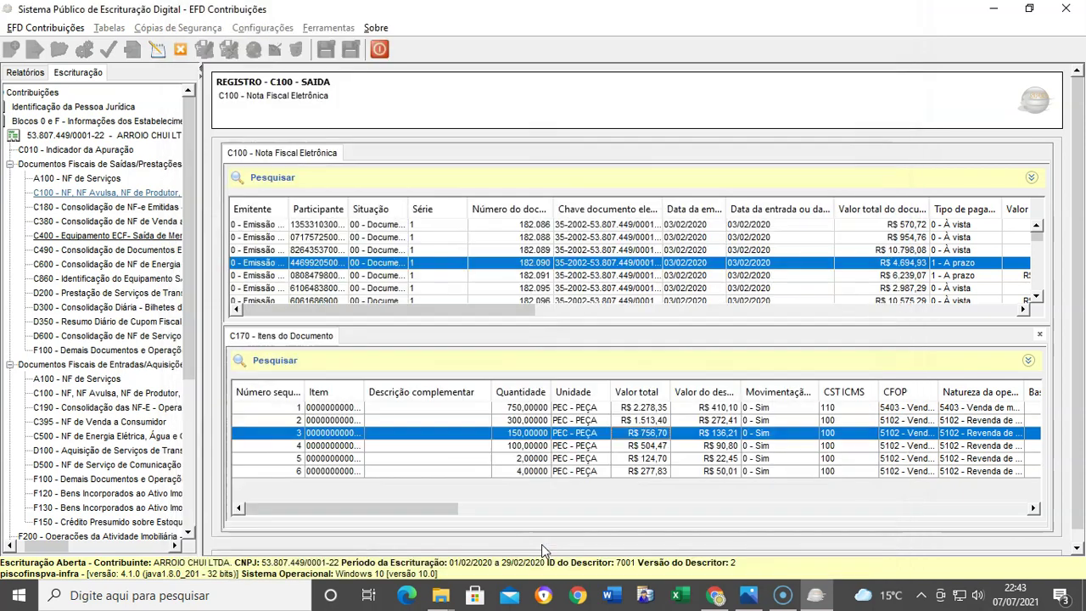
pyautogui.click(179, 56)
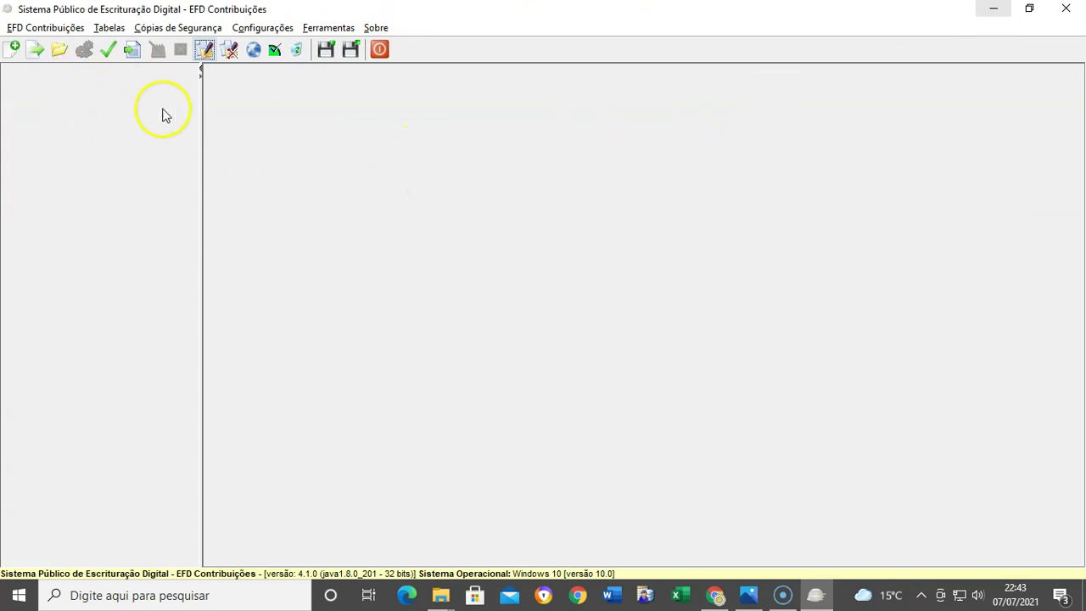
# Switch to File Explorer and open Guia_Pratico_EFD_Contribuicoes_Versao_1_35 - 18_06_2021.pdf from the Documentos folder for reading.
pyautogui.click(438, 594)
pyautogui.click(497, 544)
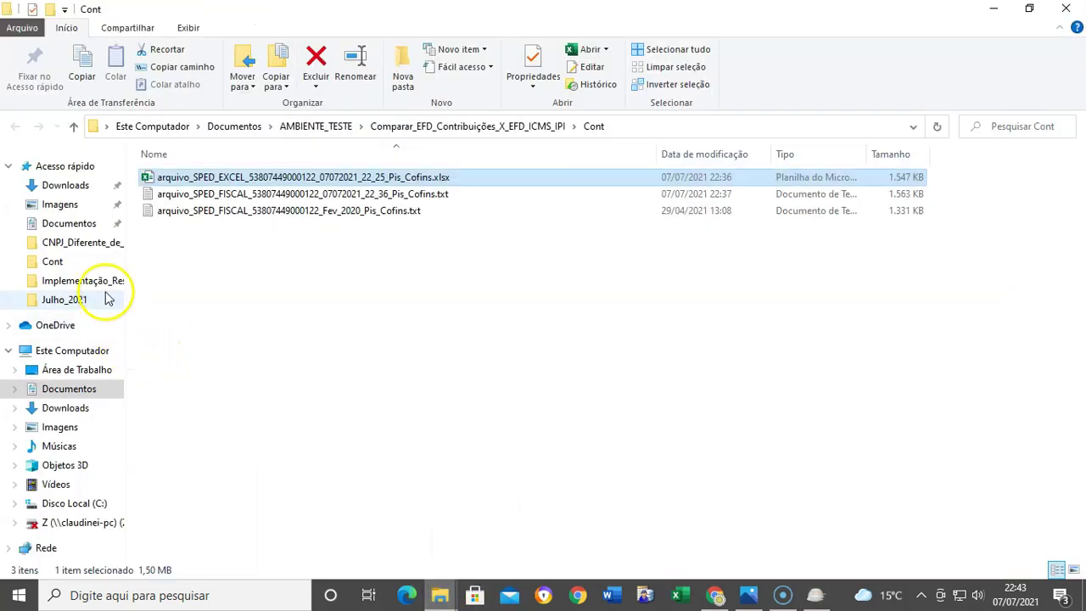
pyautogui.click(70, 222)
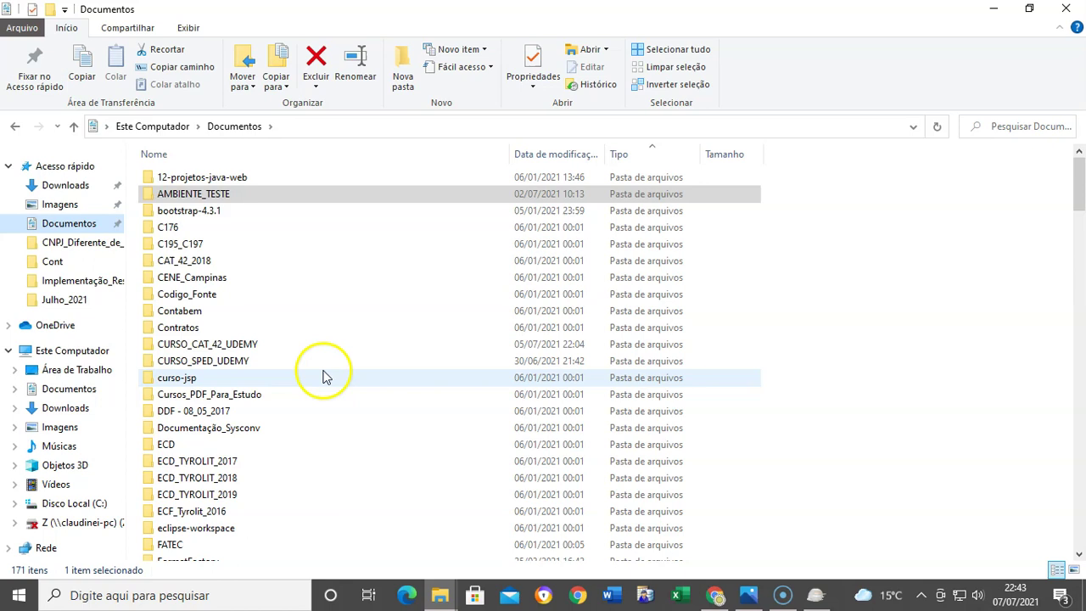
pyautogui.scroll(-18, 396, 368)
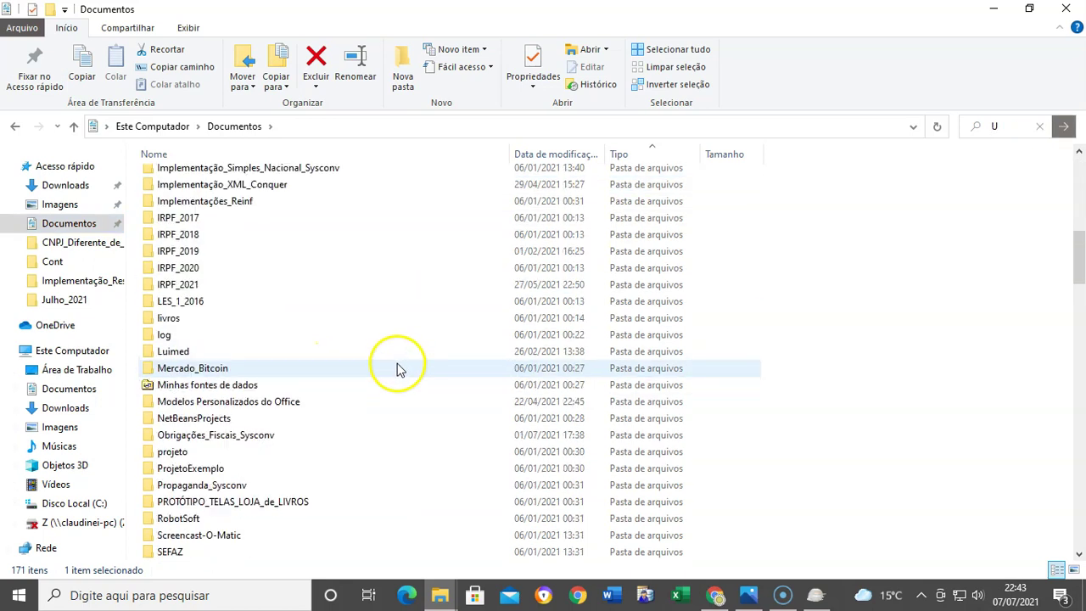
pyautogui.scroll(-7, 400, 393)
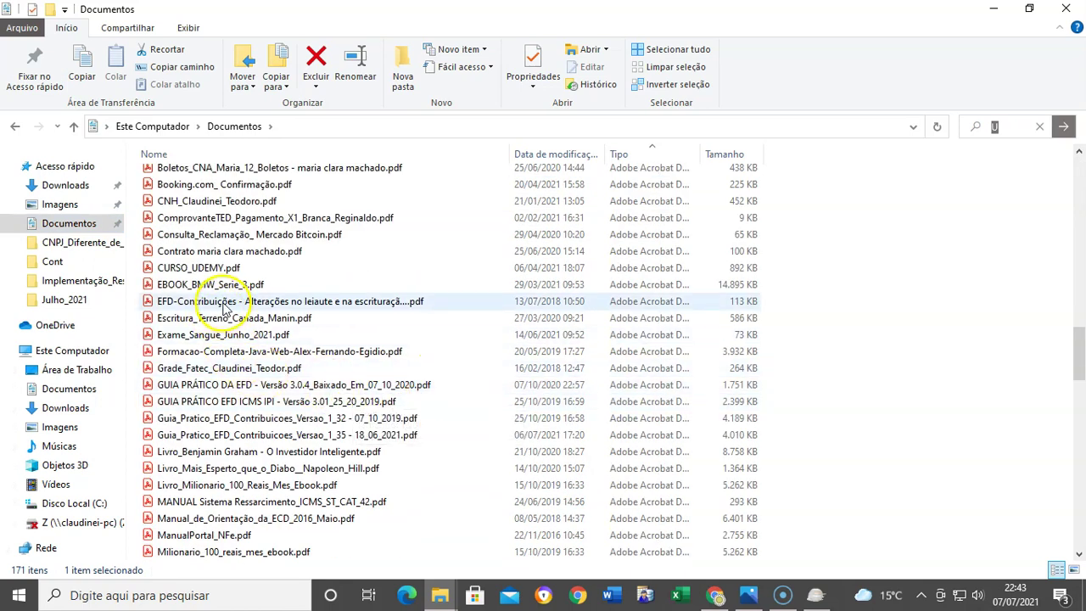
pyautogui.scroll(-2, 318, 397)
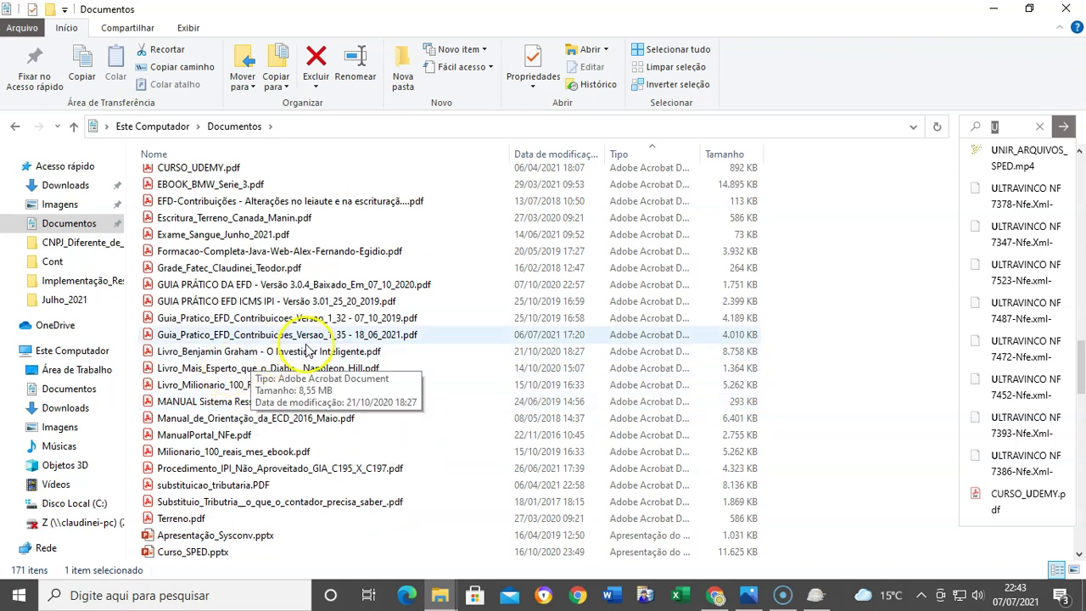
pyautogui.click(348, 338)
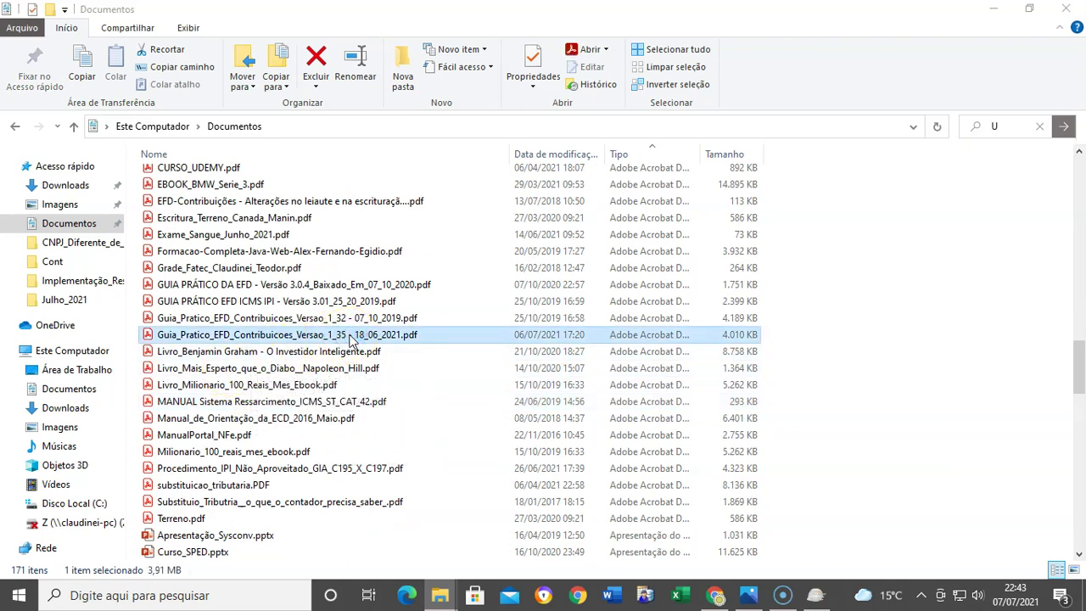
pyautogui.doubleClick(352, 338)
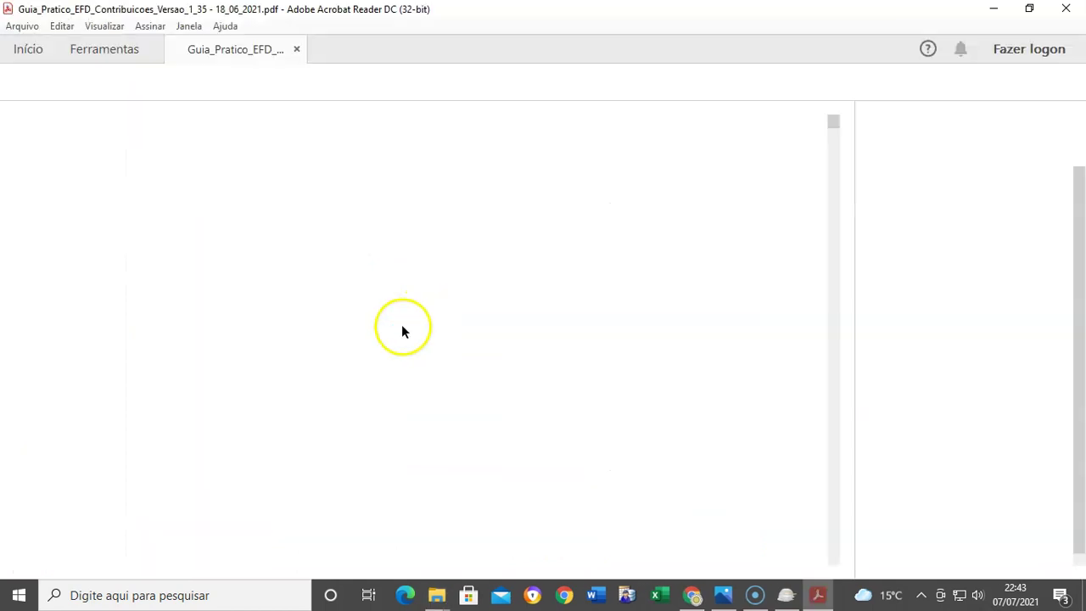
pyautogui.scroll(-3, 399, 373)
pyautogui.scroll(-15, 388, 381)
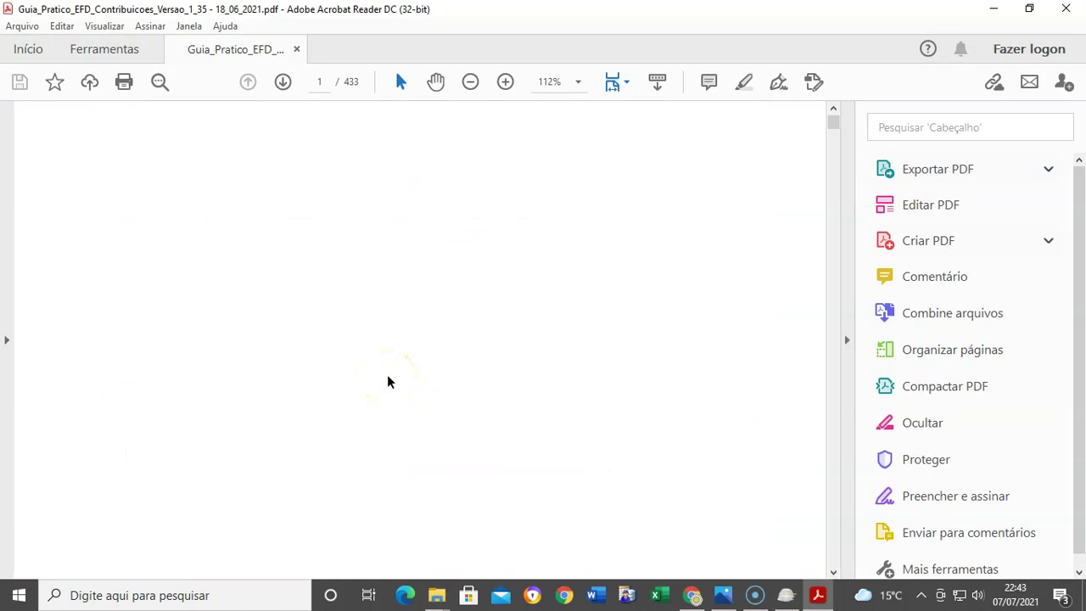
# Consult Seção 12 of the guide on excluding ICMS from the PIS/Cofins base, including its field table, and minimize the guide and File Explorer.
pyautogui.scroll(1, 388, 380)
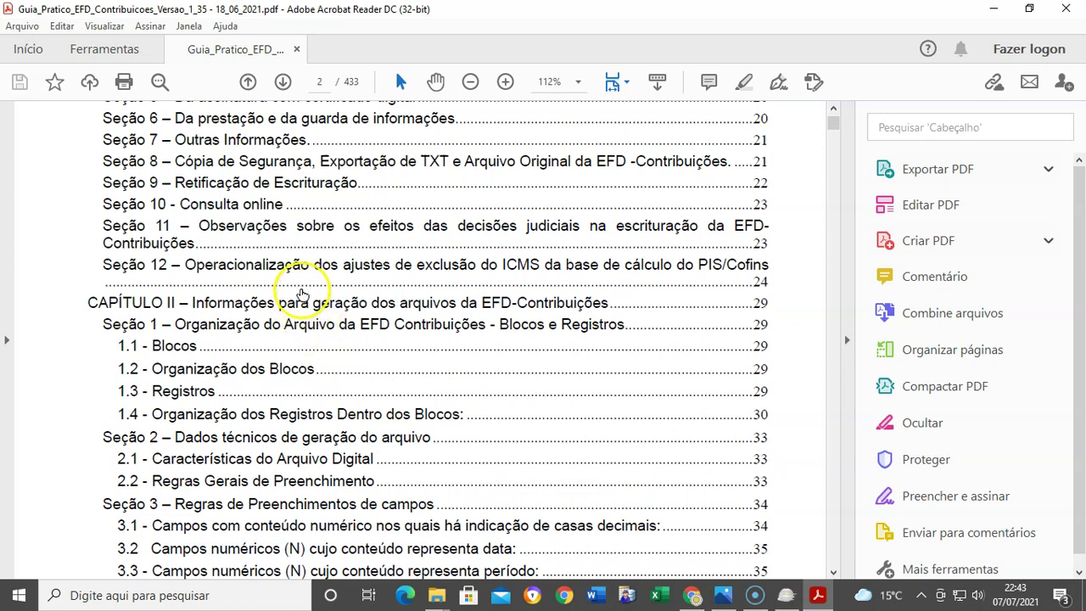
pyautogui.click(316, 266)
pyautogui.scroll(-10, 382, 328)
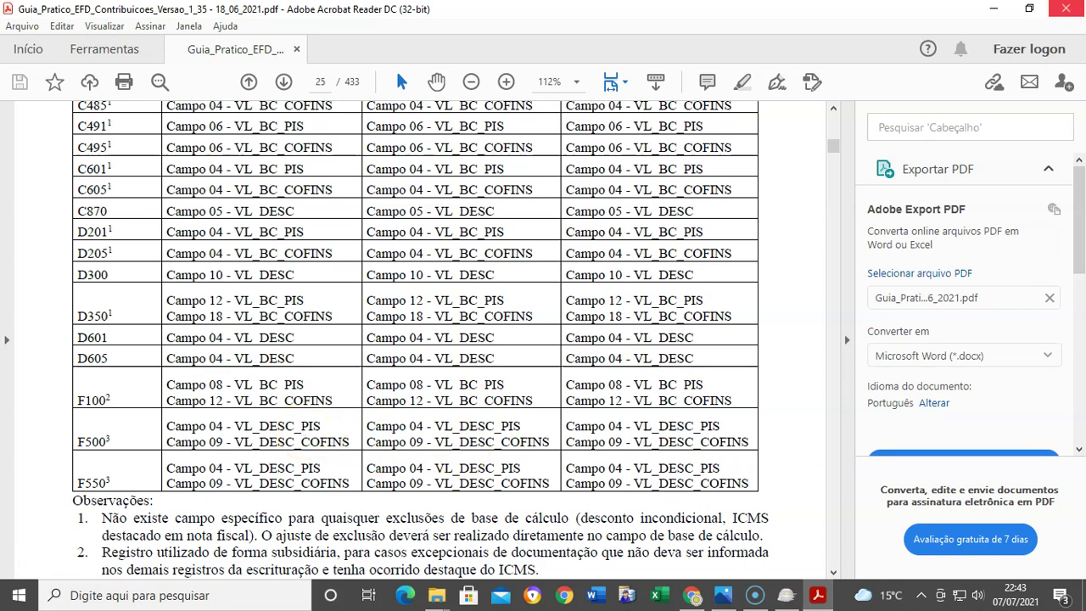
pyautogui.click(994, 9)
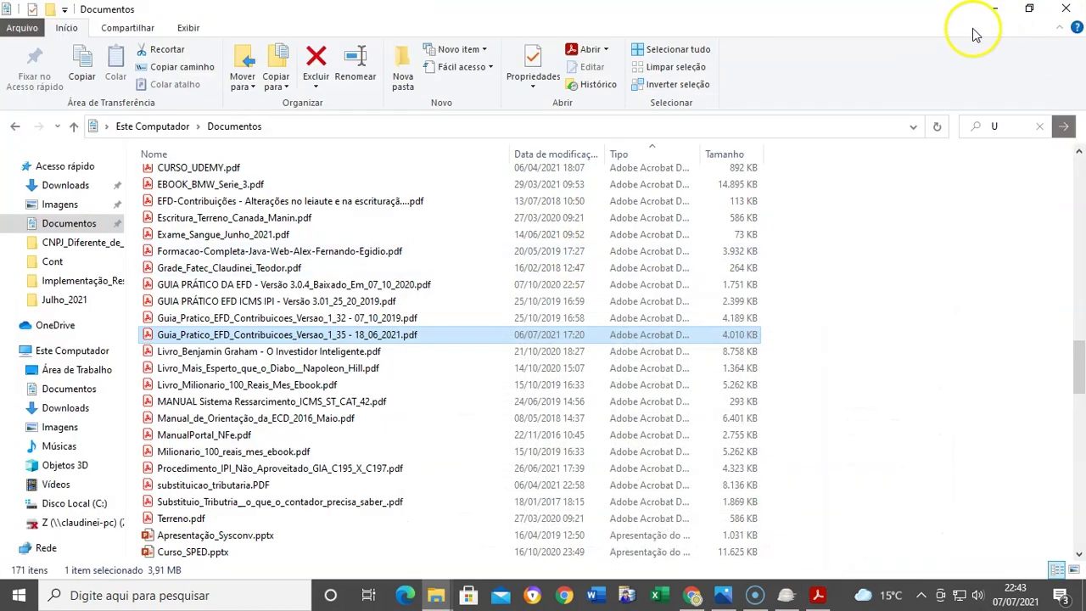
pyautogui.click(994, 9)
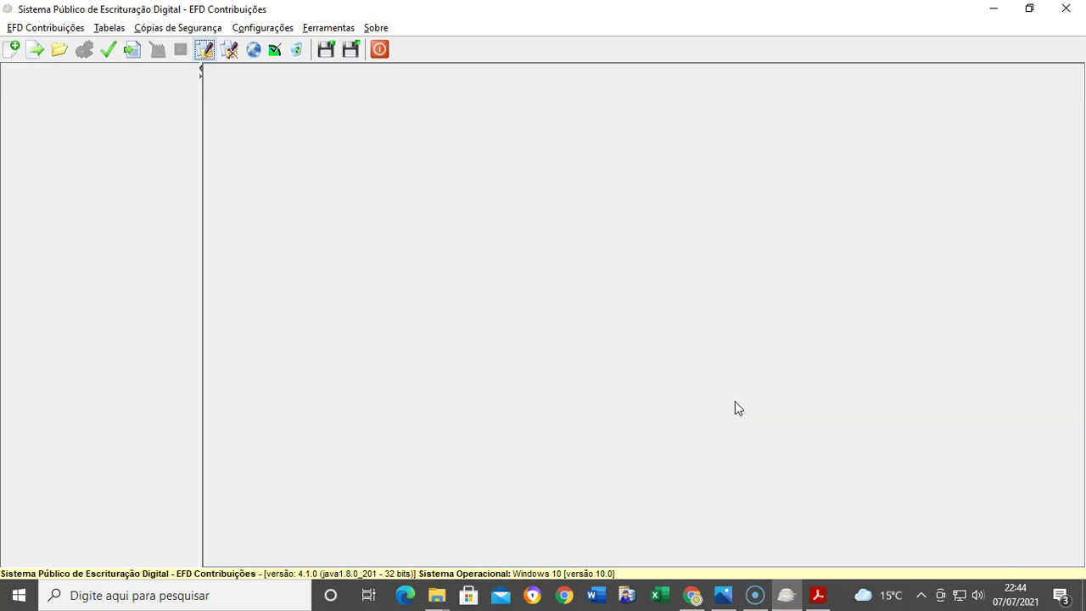
# Minimize the EFD Contribuições window and switch to the Screencast-O-Matic recordings list.
pyautogui.click(760, 597)
pyautogui.click(760, 598)
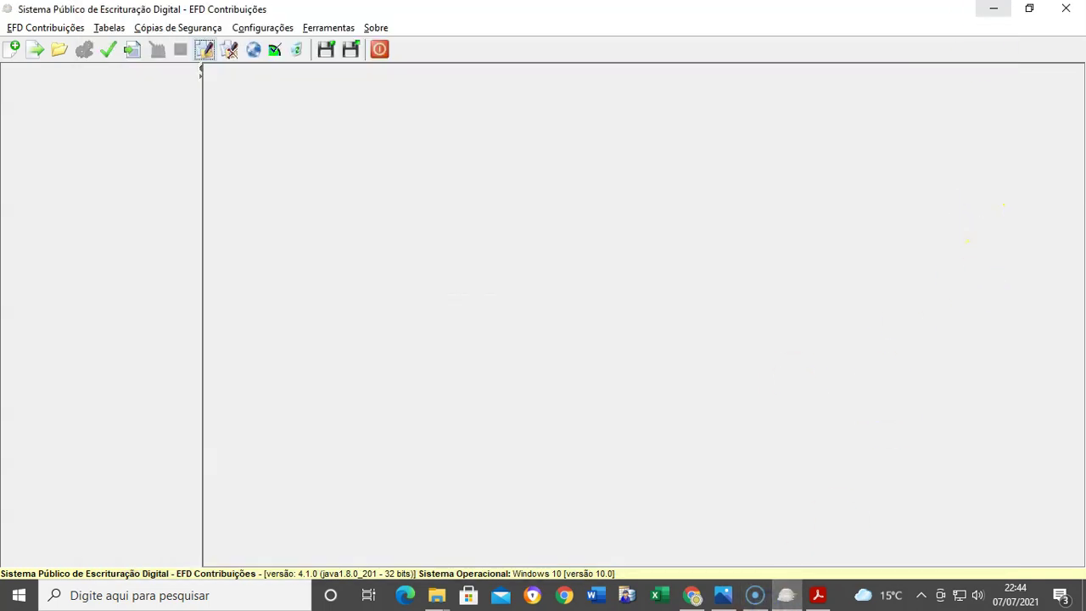
pyautogui.click(993, 8)
pyautogui.click(753, 595)
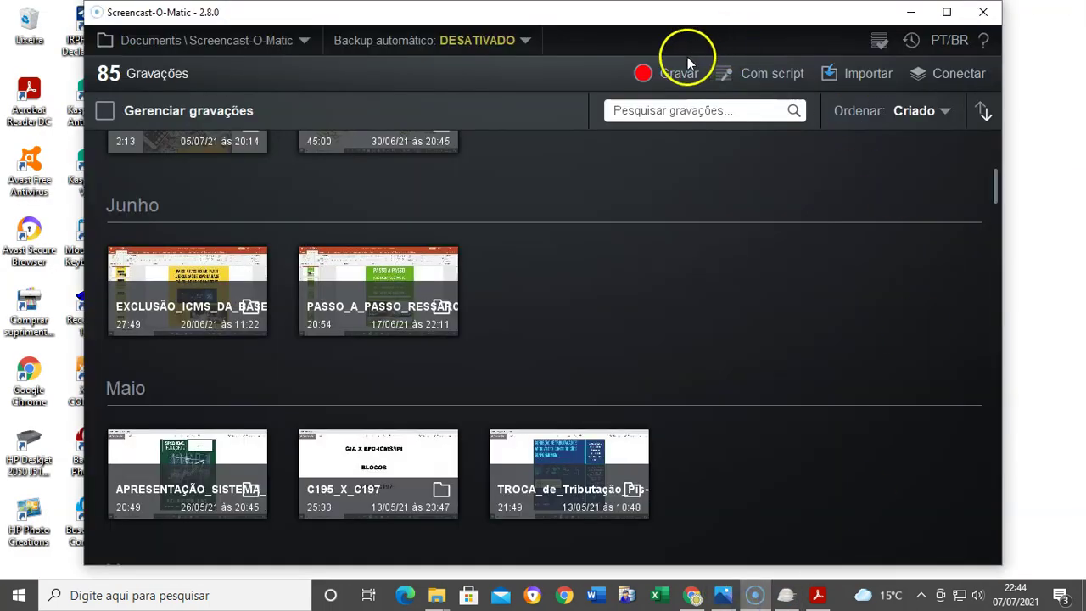